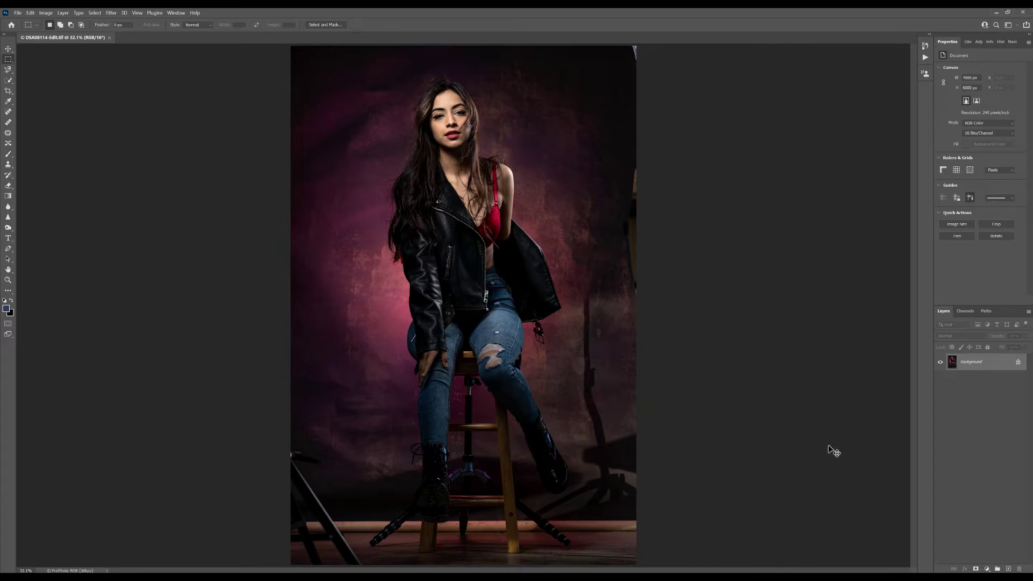
Duplicate the Background layer and keep the copy active for editing
{"action": "key", "text": "ctrl+j"}
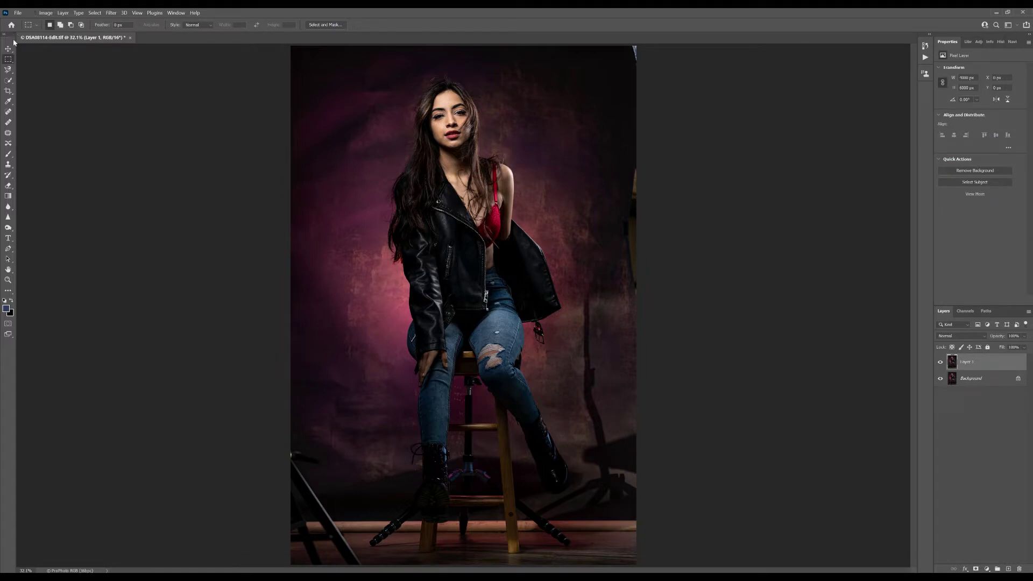
{"action": "left_click", "coordinate": [31, 12]}
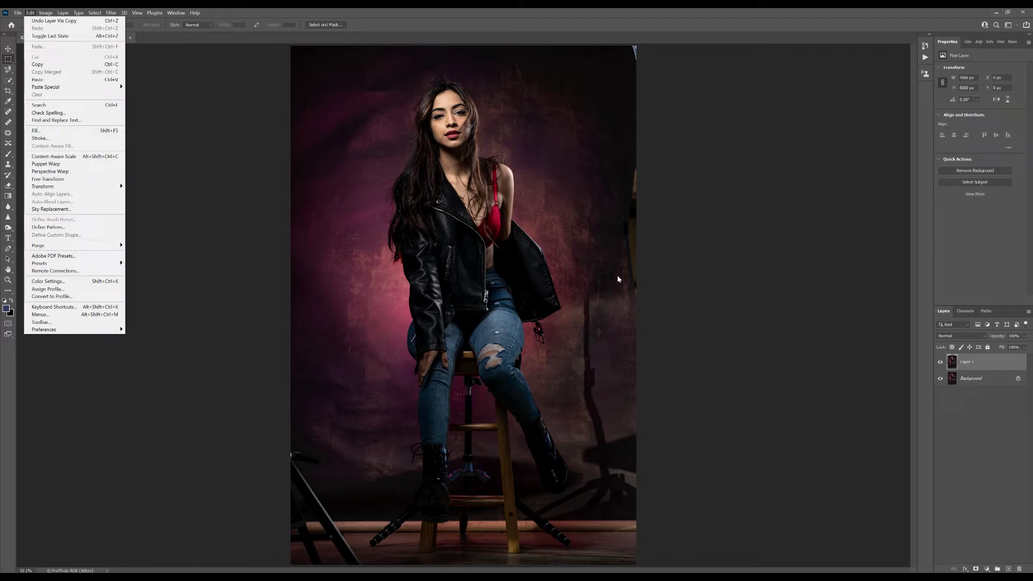
{"action": "left_click", "coordinate": [982, 363]}
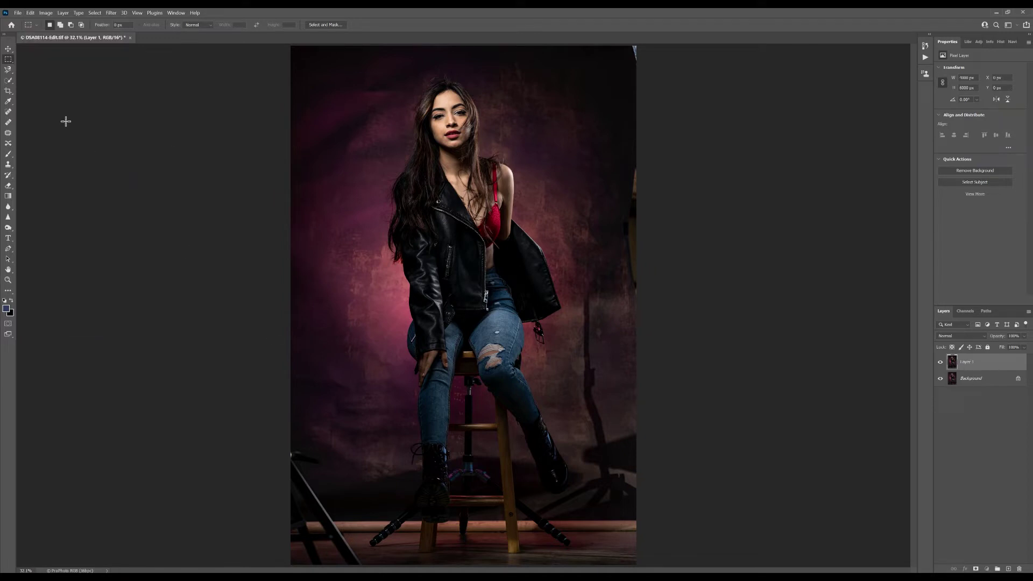
Lasso the equipment intruding on the backdrop's right edge, beside the woman's open jacket
{"action": "left_click", "coordinate": [9, 69]}
{"action": "left_click", "coordinate": [42, 69]}
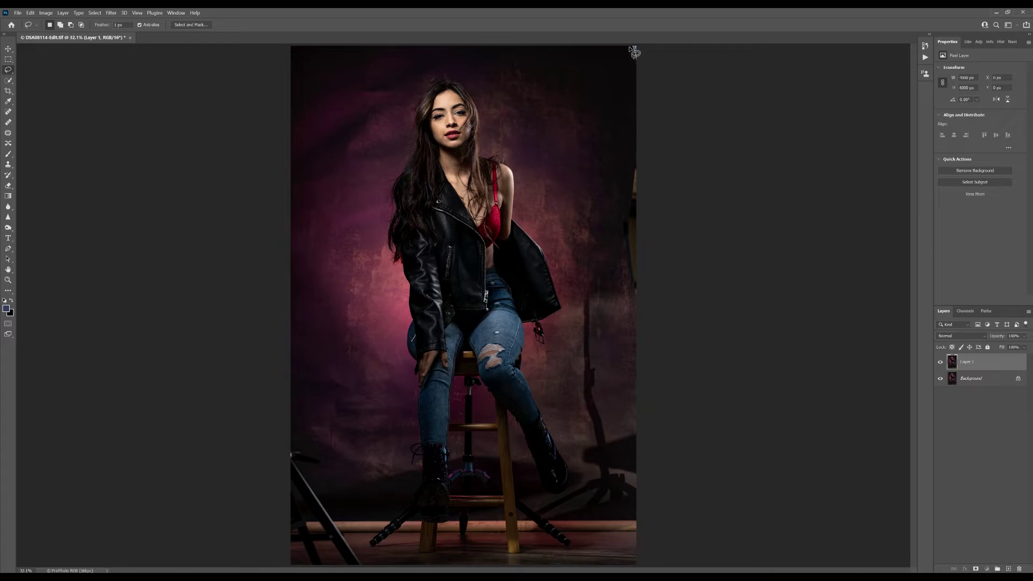
{"action": "mouse_move", "coordinate": [636, 154]}
{"action": "left_mouse_down"}
{"action": "mouse_move", "coordinate": [618, 252]}
{"action": "mouse_move", "coordinate": [633, 300]}
{"action": "mouse_move", "coordinate": [650, 155]}
{"action": "left_mouse_up"}
Remove the selected equipment with Content-Aware Fill, sampling the backdrop directly around it, and clear the selection
{"action": "left_click", "coordinate": [30, 13]}
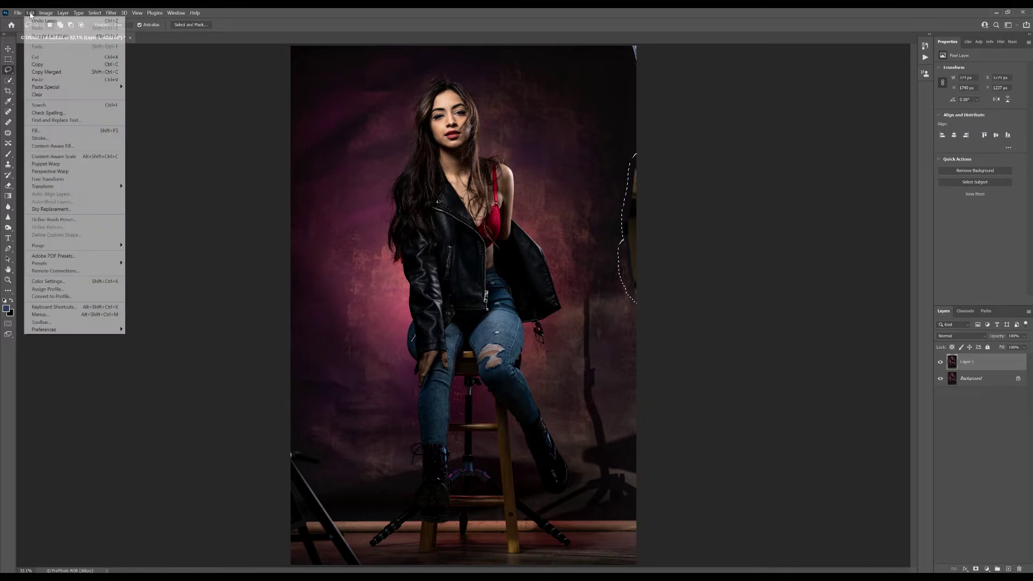
{"action": "left_click", "coordinate": [60, 146]}
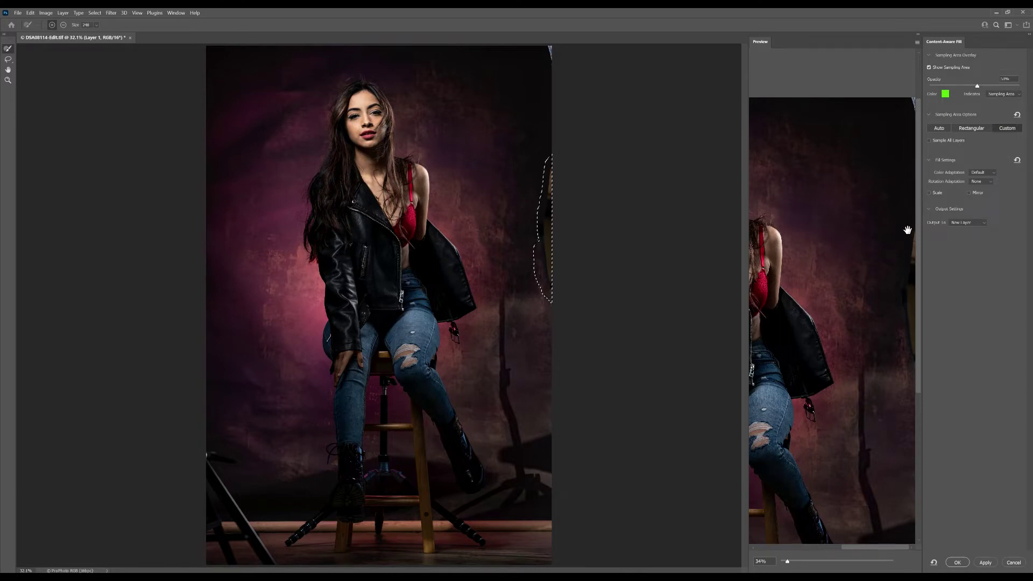
{"action": "left_click", "coordinate": [549, 151]}
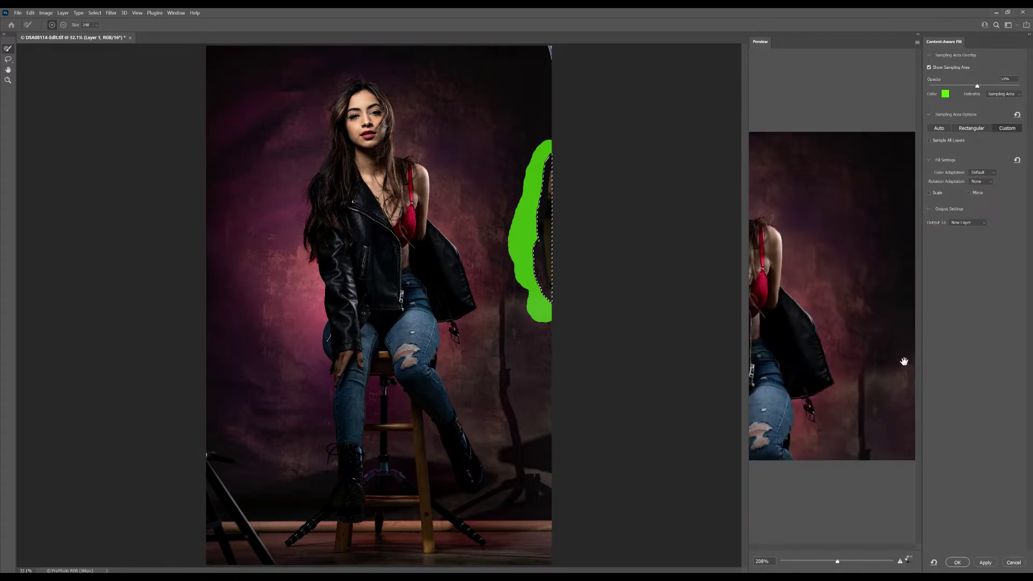
{"action": "left_click", "coordinate": [958, 563]}
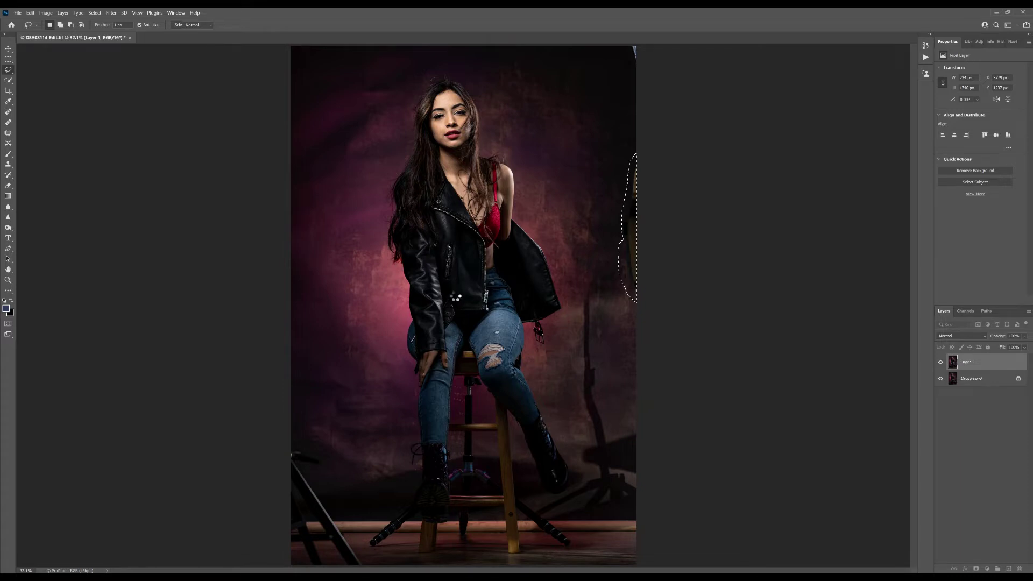
{"action": "left_click", "coordinate": [615, 165]}
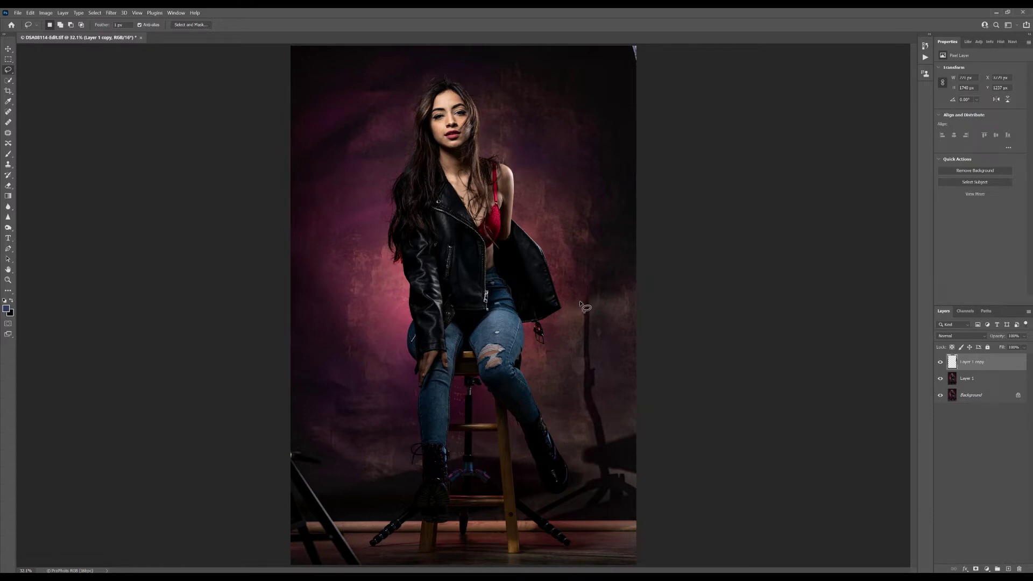
Lasso the stand-shaped shadow on the backdrop right of the stool and flatten the image
{"action": "mouse_move", "coordinate": [578, 299]}
{"action": "left_mouse_down"}
{"action": "mouse_move", "coordinate": [579, 455]}
{"action": "mouse_move", "coordinate": [593, 472]}
{"action": "mouse_move", "coordinate": [539, 505]}
{"action": "mouse_move", "coordinate": [573, 520]}
{"action": "mouse_move", "coordinate": [641, 500]}
{"action": "mouse_move", "coordinate": [664, 311]}
{"action": "mouse_move", "coordinate": [657, 305]}
{"action": "mouse_move", "coordinate": [641, 435]}
{"action": "mouse_move", "coordinate": [618, 431]}
{"action": "mouse_move", "coordinate": [585, 291]}
{"action": "left_mouse_up"}
{"action": "left_click", "coordinate": [975, 400]}
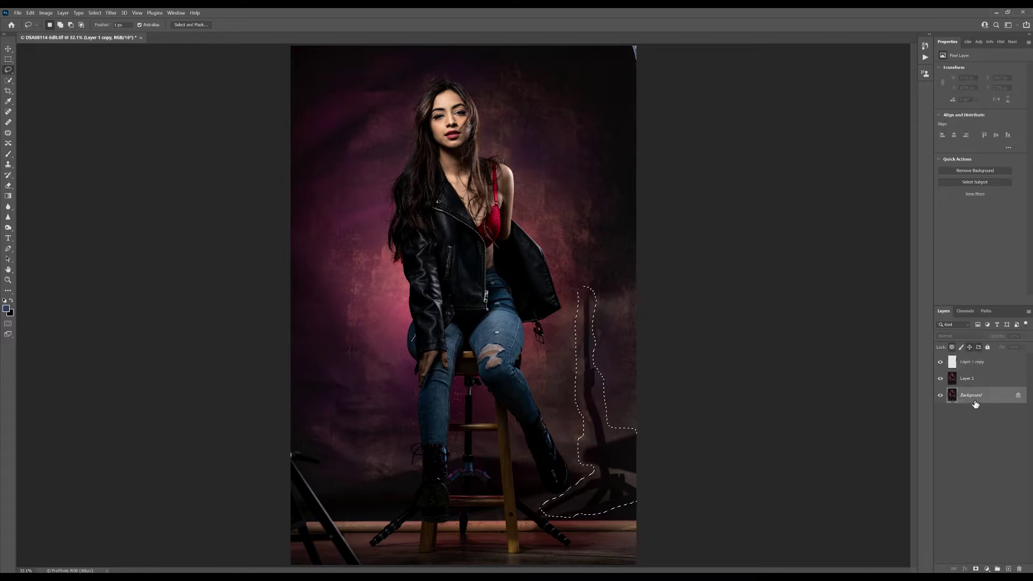
{"action": "right_click", "coordinate": [955, 400]}
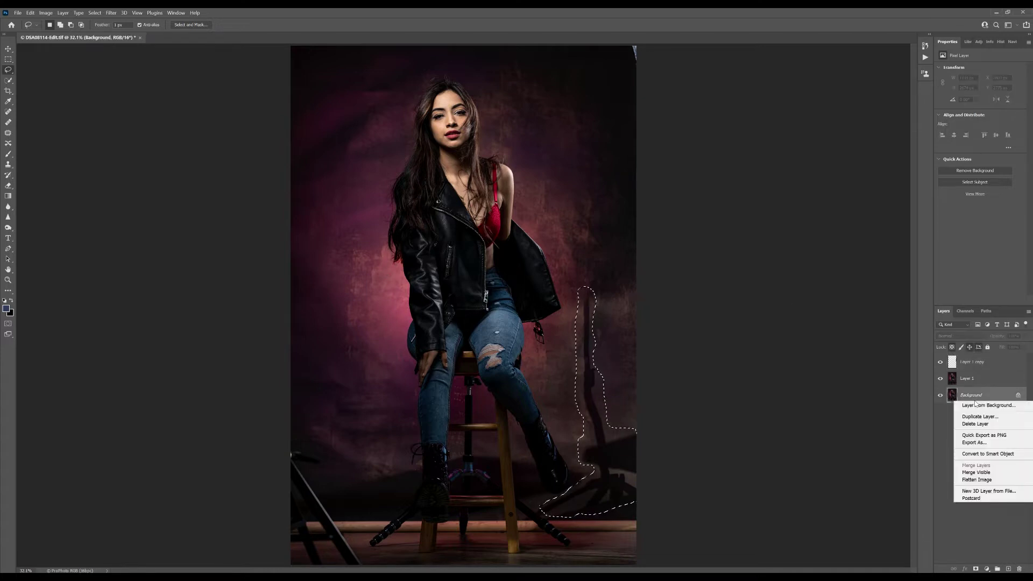
{"action": "left_click", "coordinate": [967, 480]}
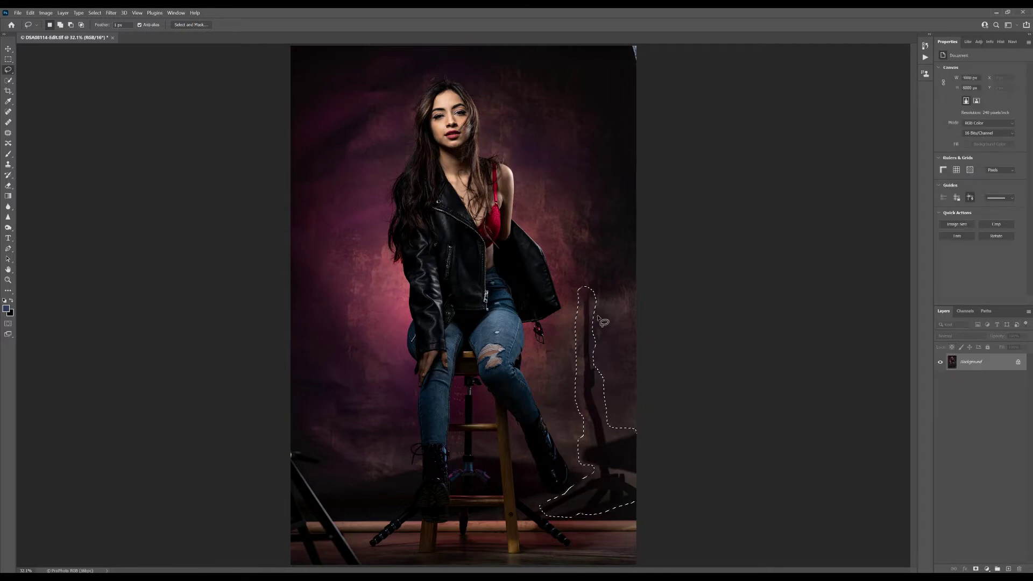
Replace the selected shadow using Content-Aware Fill, sampling the backdrop on both sides and above it, and clear the selection
{"action": "left_click", "coordinate": [30, 13]}
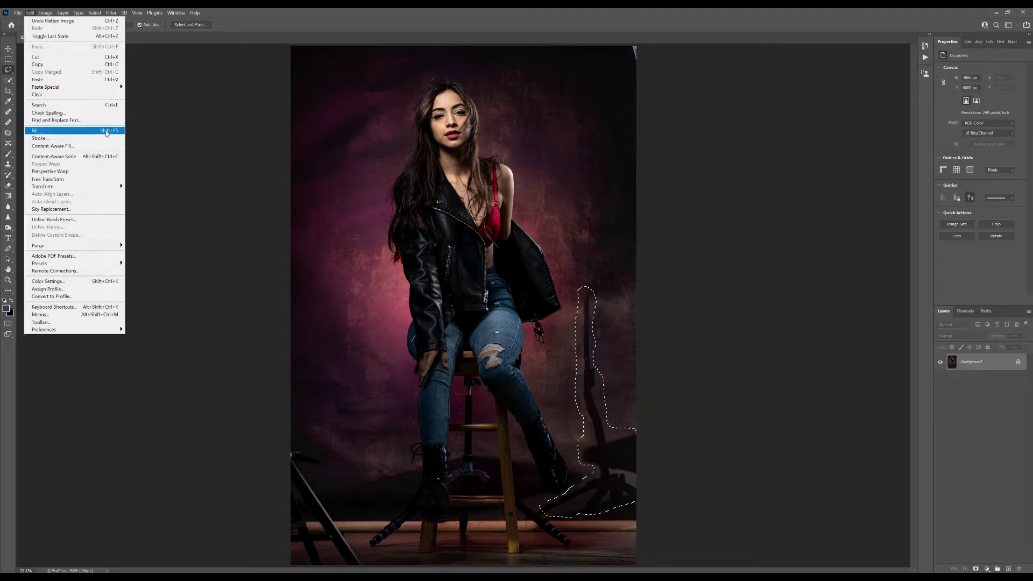
{"action": "left_click", "coordinate": [52, 146]}
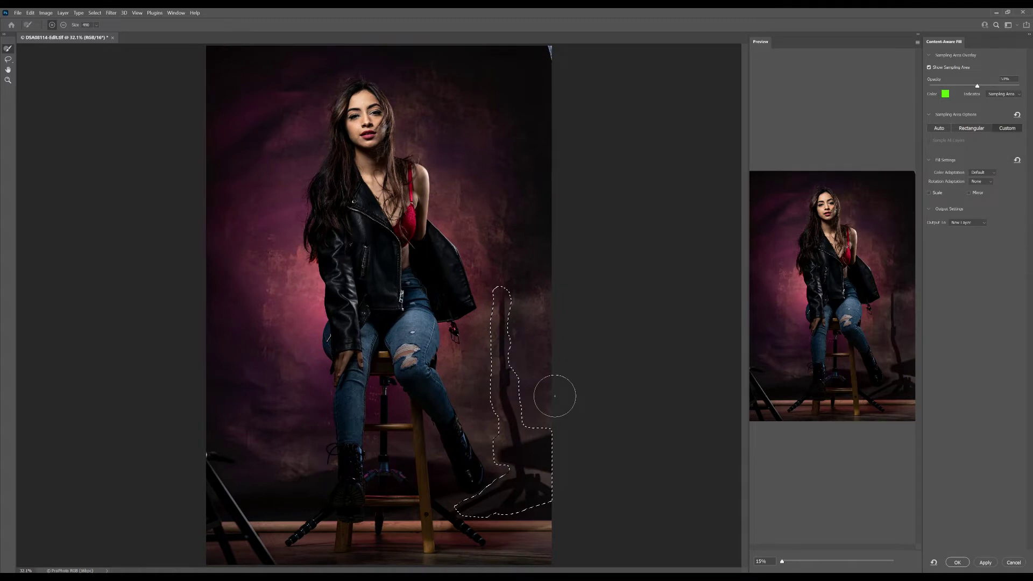
{"action": "left_click", "coordinate": [531, 306]}
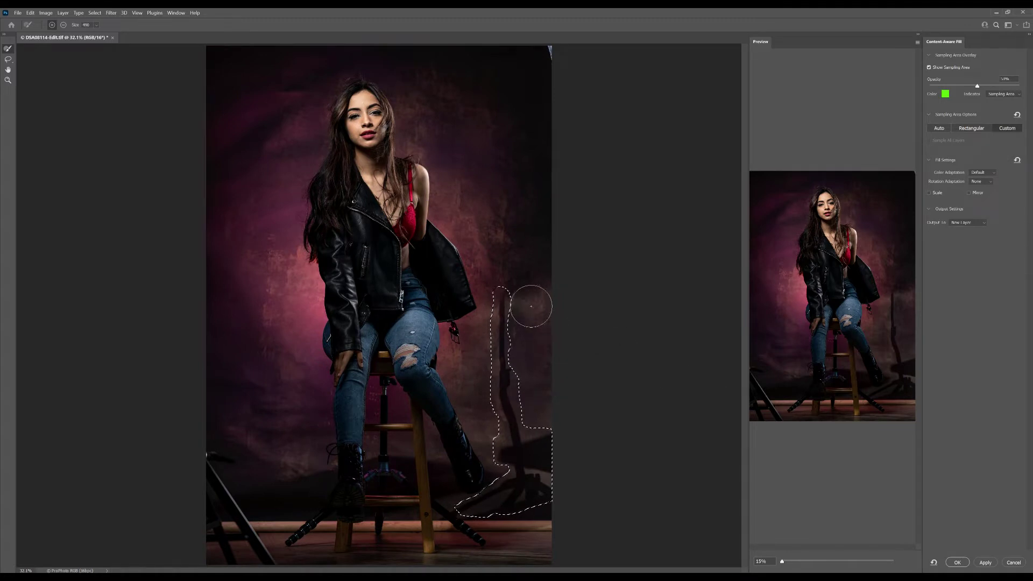
{"action": "left_click_drag", "start_coordinate": [535, 408], "coordinate": [532, 308]}
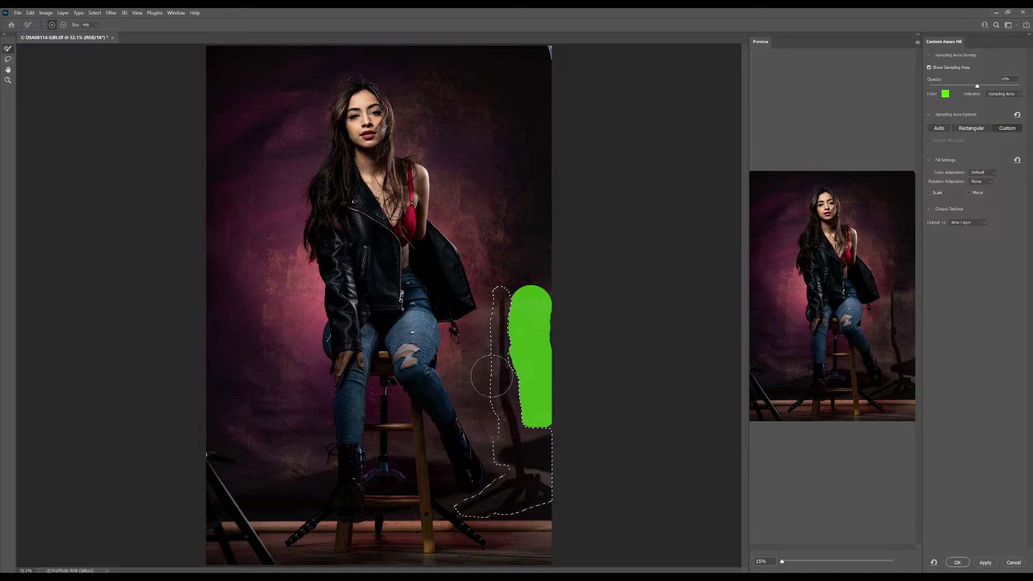
{"action": "mouse_move", "coordinate": [491, 438]}
{"action": "left_mouse_down"}
{"action": "mouse_move", "coordinate": [487, 304]}
{"action": "mouse_move", "coordinate": [495, 446]}
{"action": "left_mouse_up"}
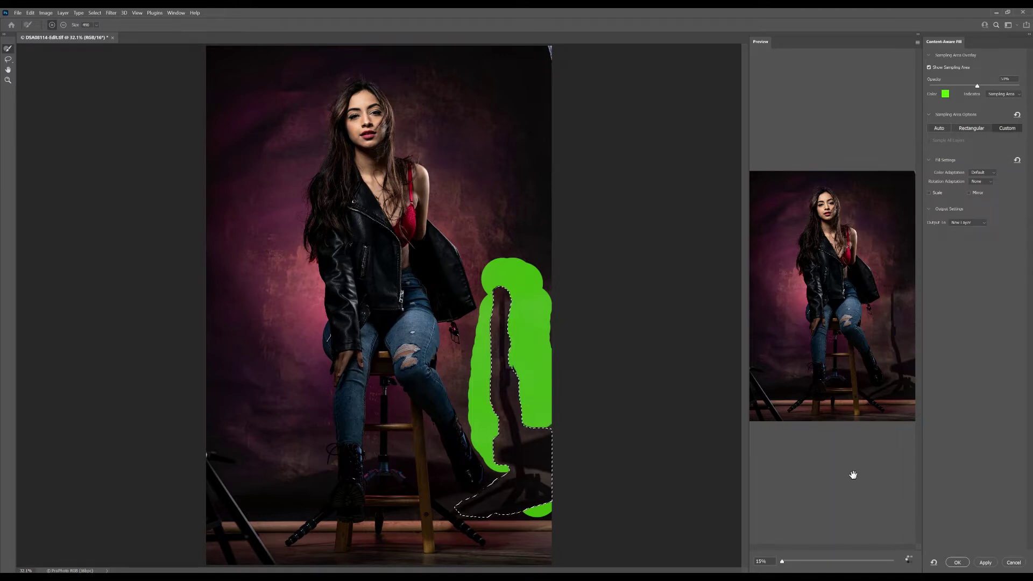
{"action": "scroll", "coordinate": [854, 474], "scroll_direction": "up", "scroll_amount": 5}
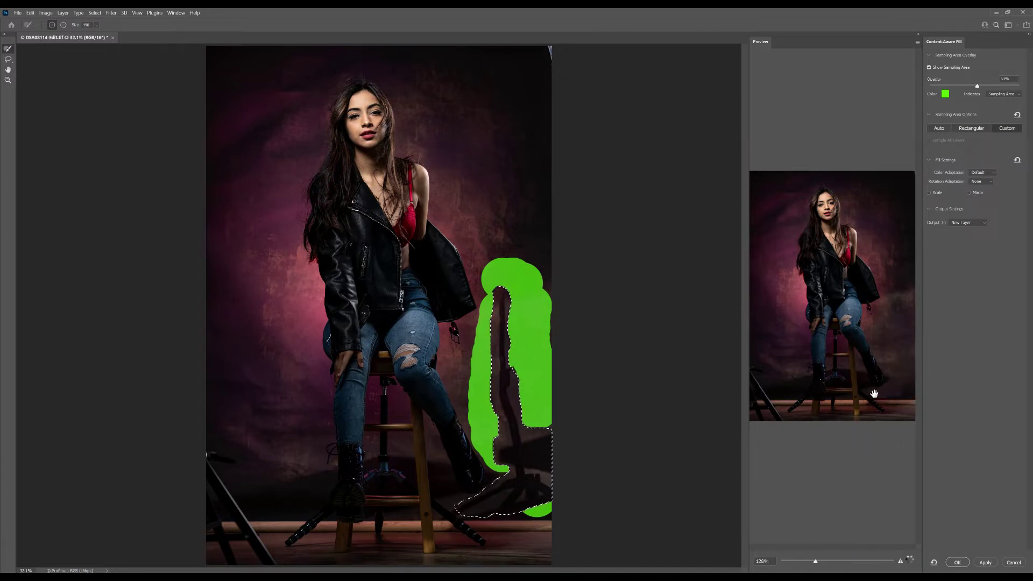
{"action": "left_click", "coordinate": [950, 563]}
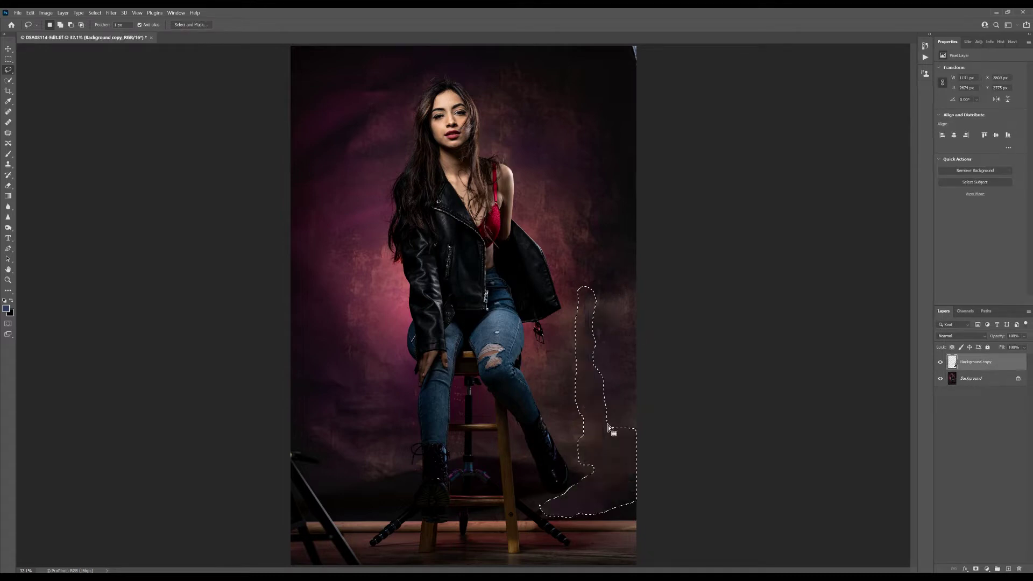
{"action": "key", "text": "ctrl+d"}
Flatten the image again and add a new empty layer above the Background
{"action": "right_click", "coordinate": [967, 383]}
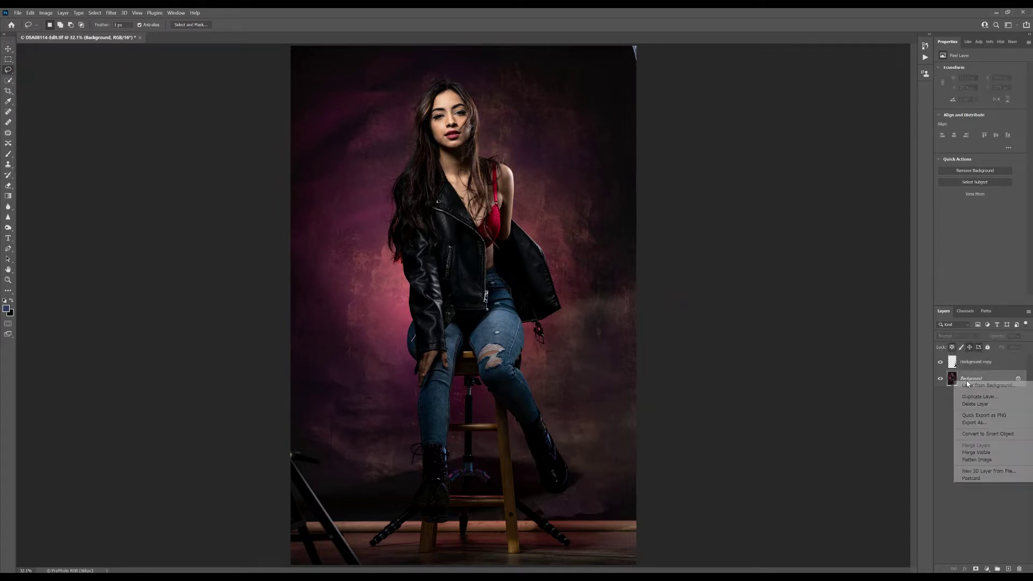
{"action": "left_click", "coordinate": [980, 462]}
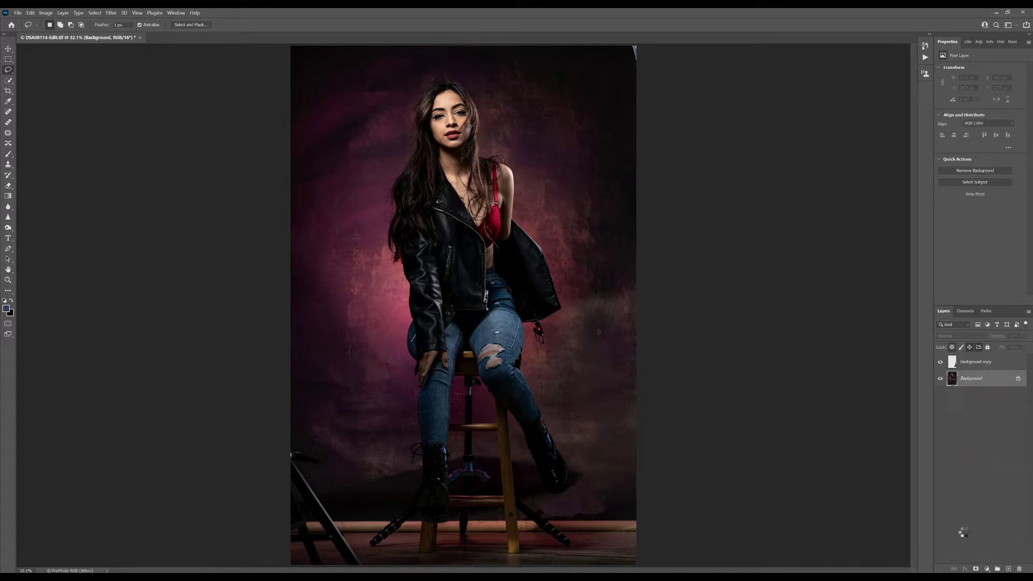
{"action": "left_click", "coordinate": [1008, 569]}
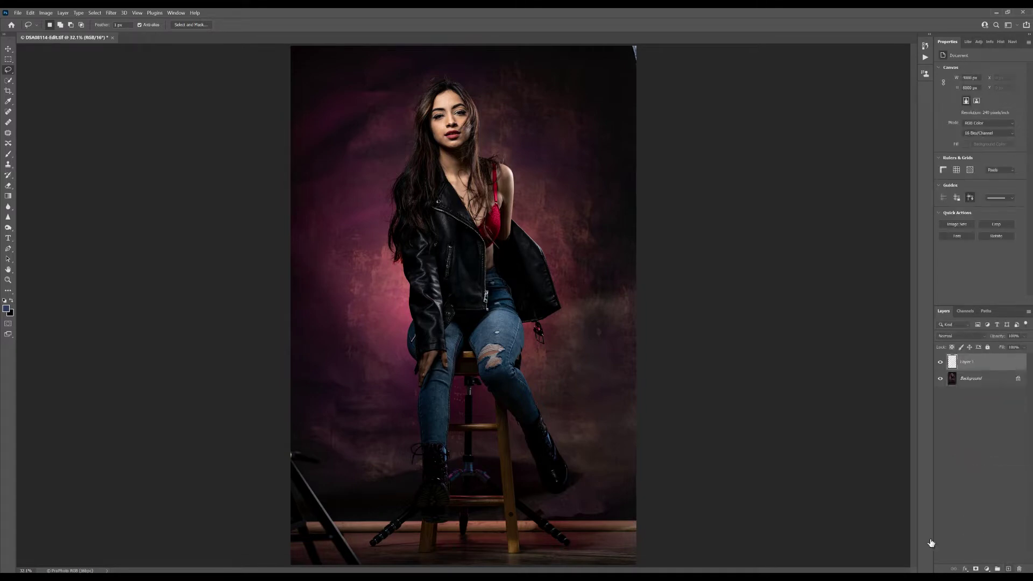
Set up the Clone Stamp with a larger brush and sample the backdrop right of the raised boot
{"action": "left_click", "coordinate": [9, 165]}
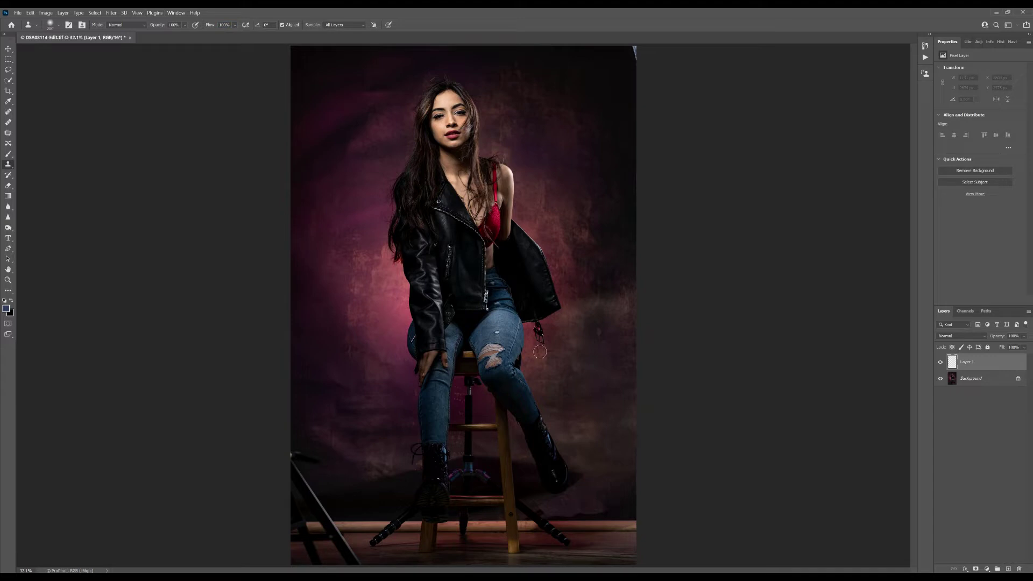
{"action": "key", "text": "bracketright"}
{"action": "key", "text": "bracketright"}
{"action": "key", "text": "bracketright"}
{"action": "key", "text": "bracketright"}
{"action": "key", "text": "bracketright"}
{"action": "key", "text": "bracketright"}
{"action": "left_click", "coordinate": [610, 479], "text": "alt"}
Outline the uneven lower-right backdrop patch with the Magnetic Lasso, following the upper edge of the backdrop roll
{"action": "left_click", "coordinate": [8, 70]}
{"action": "left_click", "coordinate": [37, 85]}
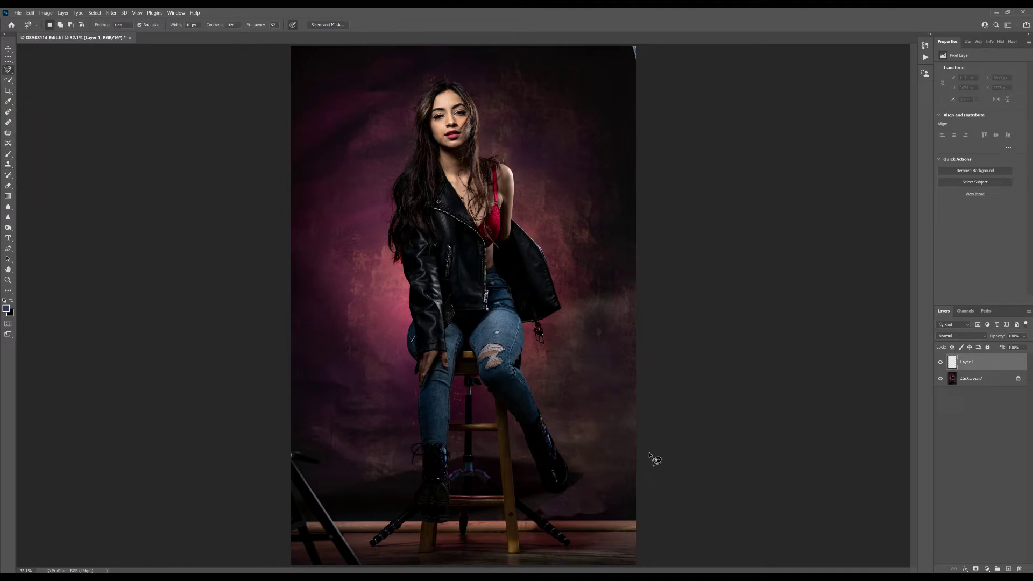
{"action": "left_click", "coordinate": [635, 520]}
{"action": "left_click", "coordinate": [535, 507]}
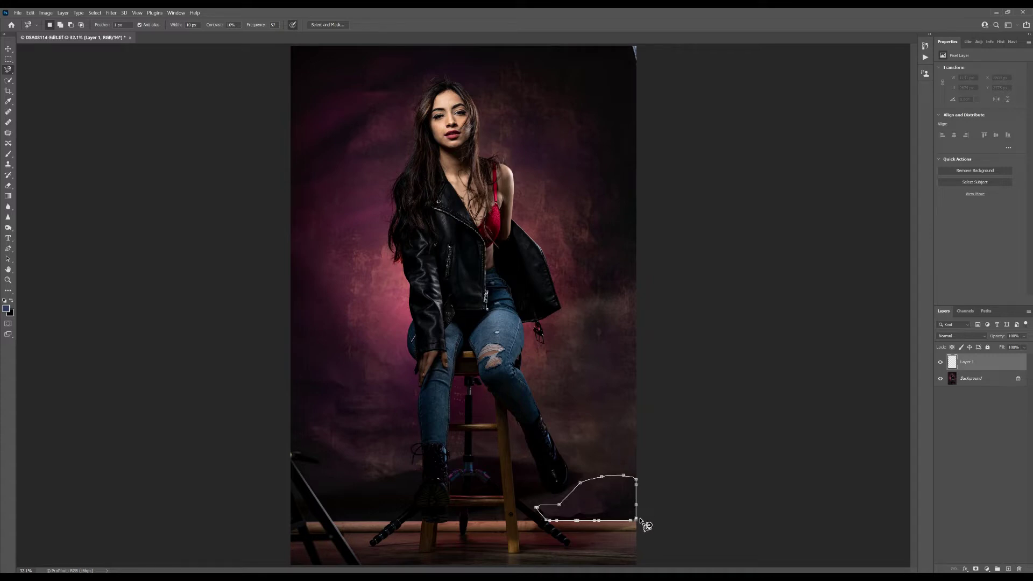
{"action": "double_click", "coordinate": [637, 520]}
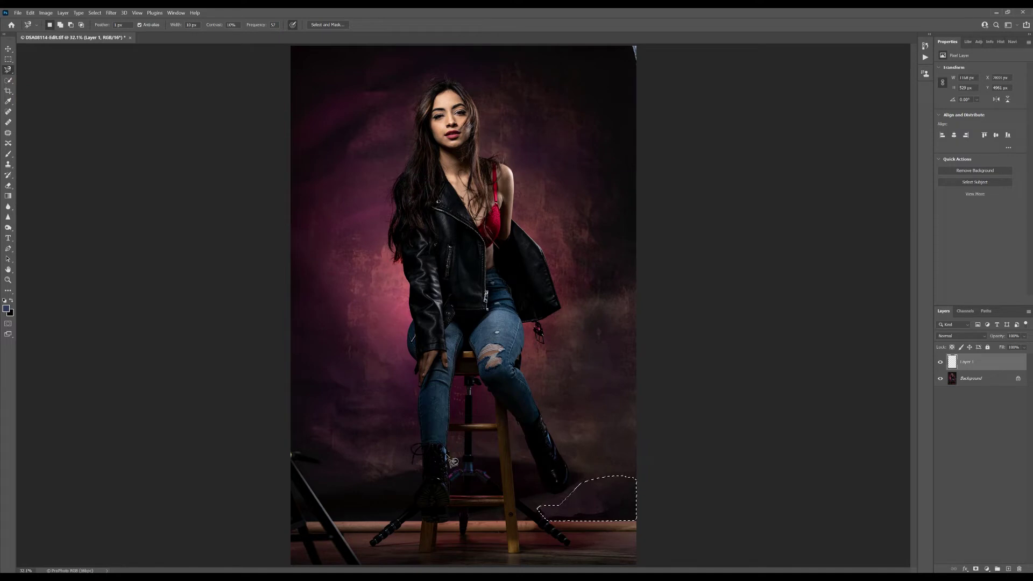
Clone clean backdrop texture from above over the selected lower-right patch and clear the selection
{"action": "left_click", "coordinate": [8, 165]}
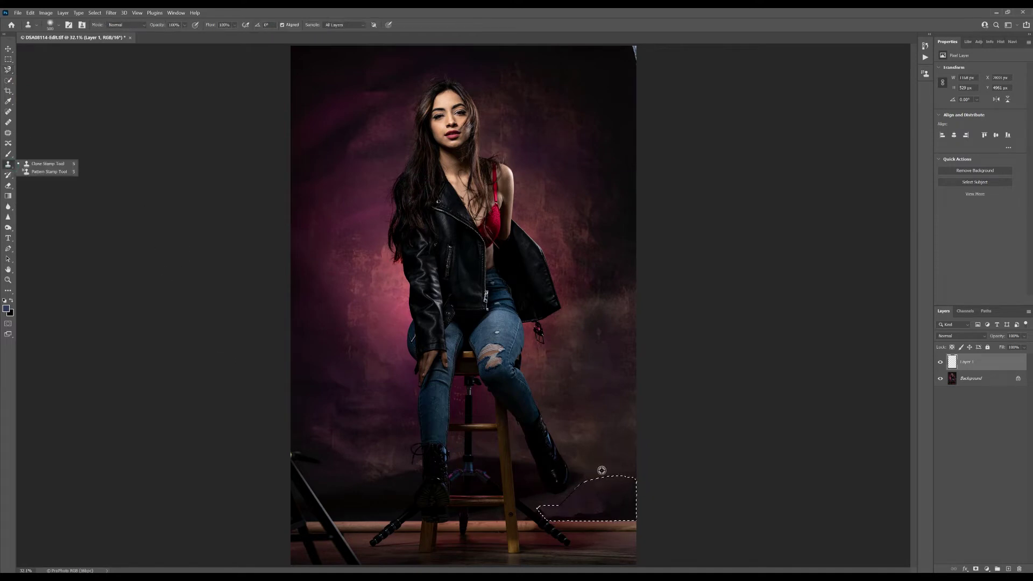
{"action": "left_click", "coordinate": [606, 442], "text": "alt"}
{"action": "mouse_move", "coordinate": [543, 511]}
{"action": "left_mouse_down"}
{"action": "mouse_move", "coordinate": [570, 498]}
{"action": "mouse_move", "coordinate": [603, 503]}
{"action": "mouse_move", "coordinate": [622, 483]}
{"action": "mouse_move", "coordinate": [585, 515]}
{"action": "left_mouse_up"}
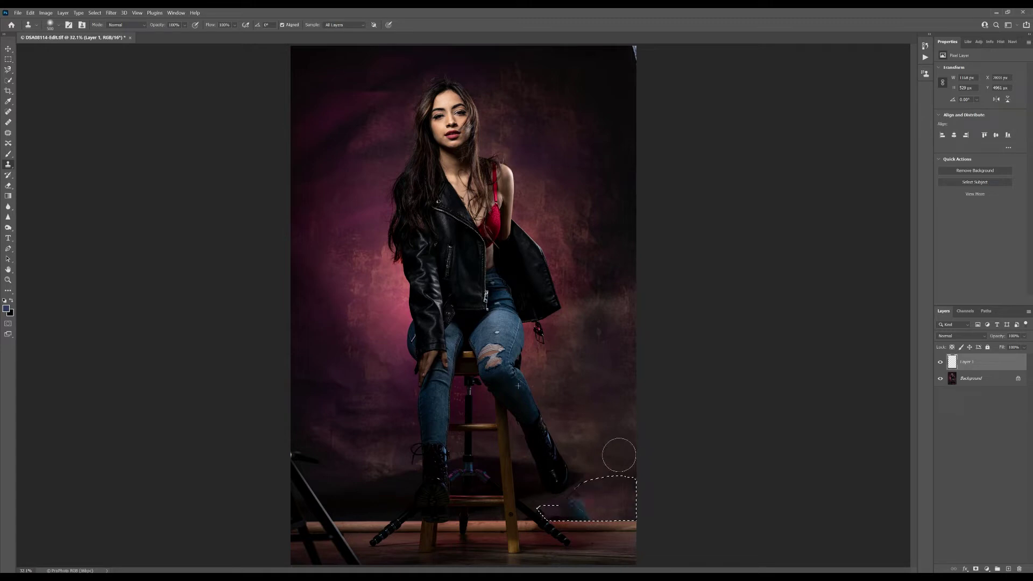
{"action": "left_click", "coordinate": [595, 414], "text": "alt"}
{"action": "left_click_drag", "start_coordinate": [573, 510], "coordinate": [589, 511]}
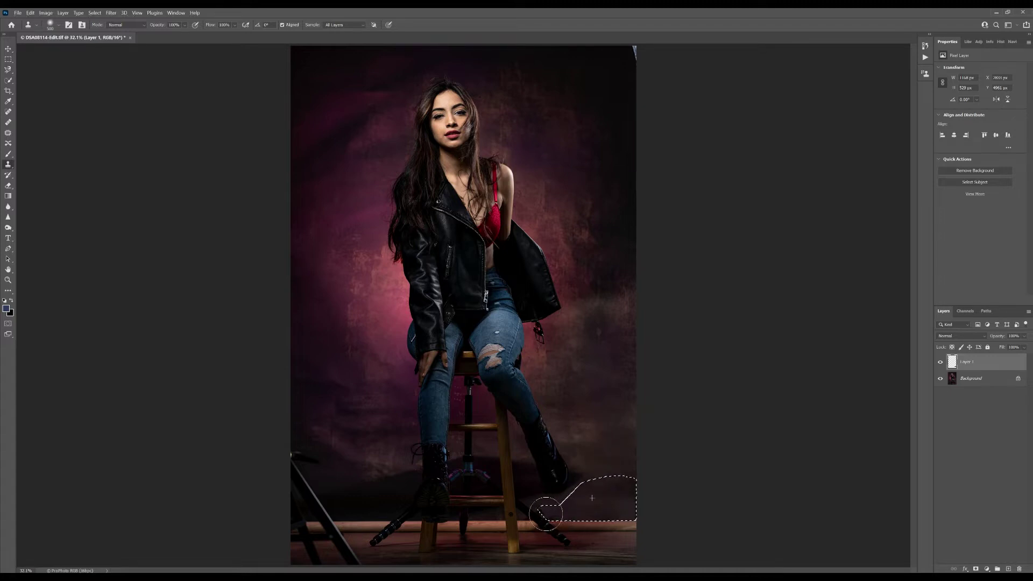
{"action": "mouse_move", "coordinate": [545, 514]}
{"action": "left_mouse_down"}
{"action": "mouse_move", "coordinate": [526, 540]}
{"action": "mouse_move", "coordinate": [604, 498]}
{"action": "mouse_move", "coordinate": [560, 501]}
{"action": "mouse_move", "coordinate": [616, 492]}
{"action": "mouse_move", "coordinate": [636, 541]}
{"action": "mouse_move", "coordinate": [602, 490]}
{"action": "left_mouse_up"}
{"action": "left_click", "coordinate": [8, 58]}
{"action": "key", "text": "ctrl+d"}
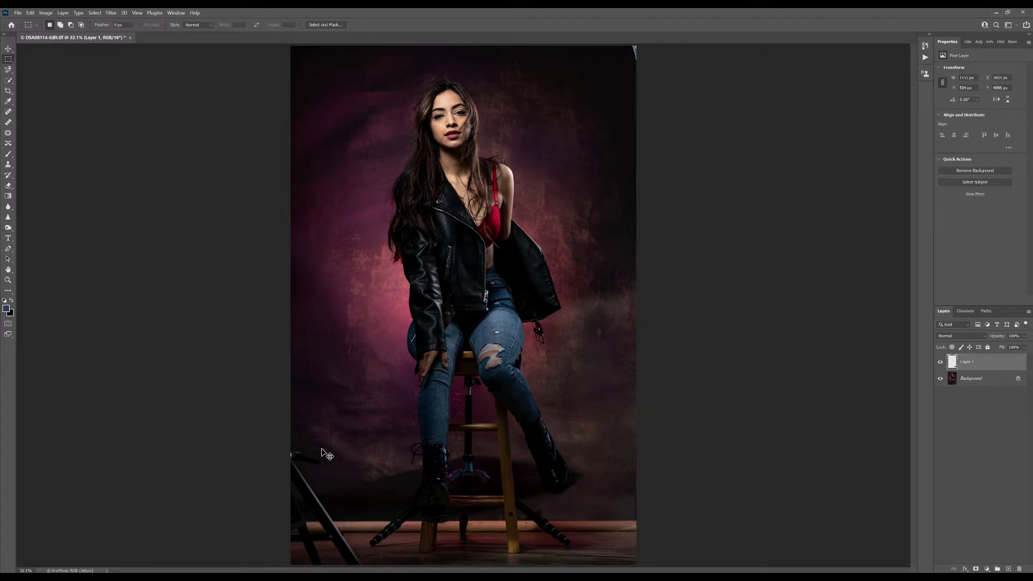
Outline the area around the right tripod leg with the Magnetic Lasso, following the stool leg and the boot's sole
{"action": "key", "text": "ctrl+plus"}
{"action": "key", "text": "ctrl+plus"}
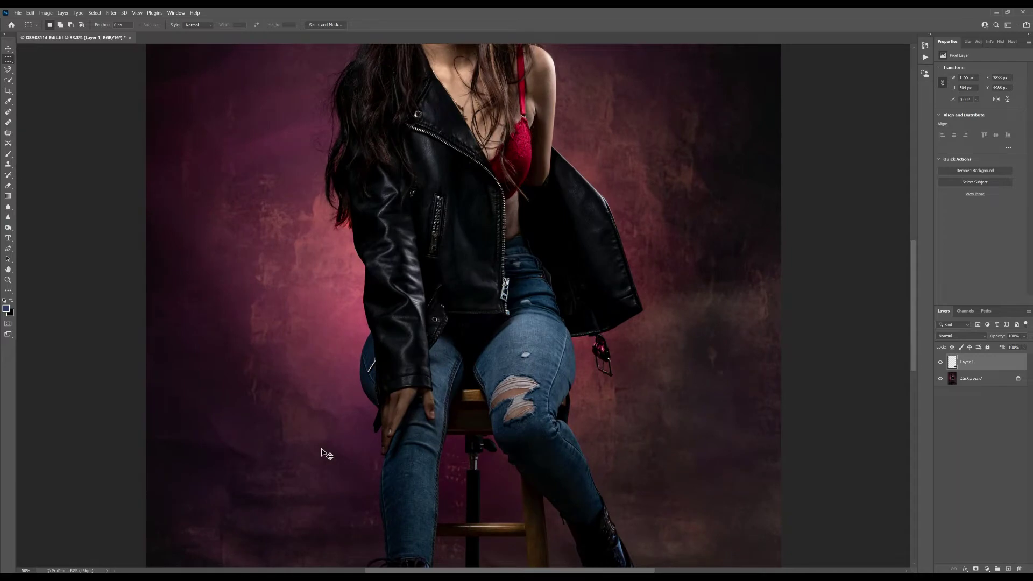
{"action": "key", "text": "ctrl+plus"}
{"action": "left_click_drag", "start_coordinate": [638, 395], "coordinate": [617, 352]}
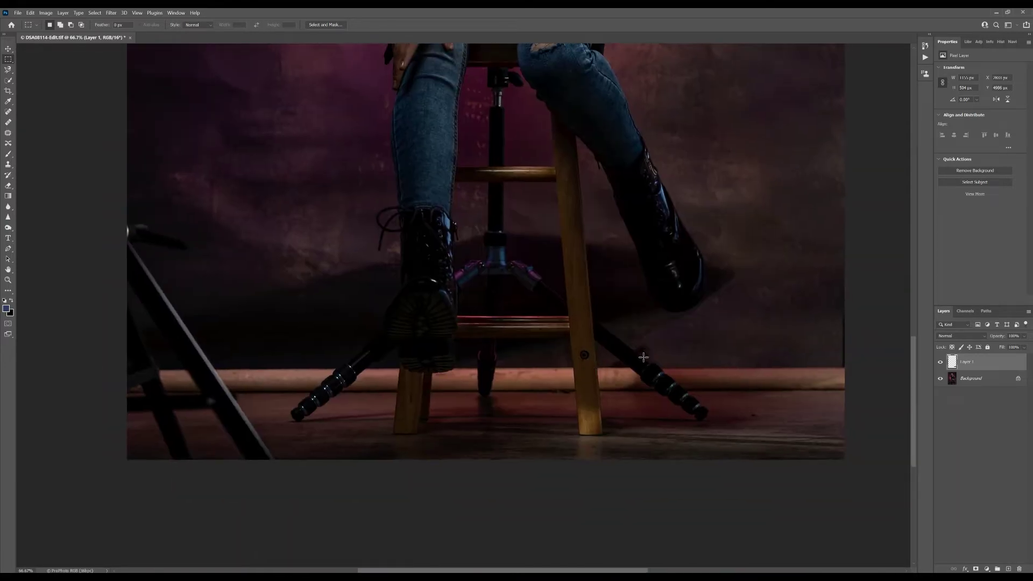
{"action": "right_click", "coordinate": [8, 62]}
{"action": "left_click", "coordinate": [8, 68]}
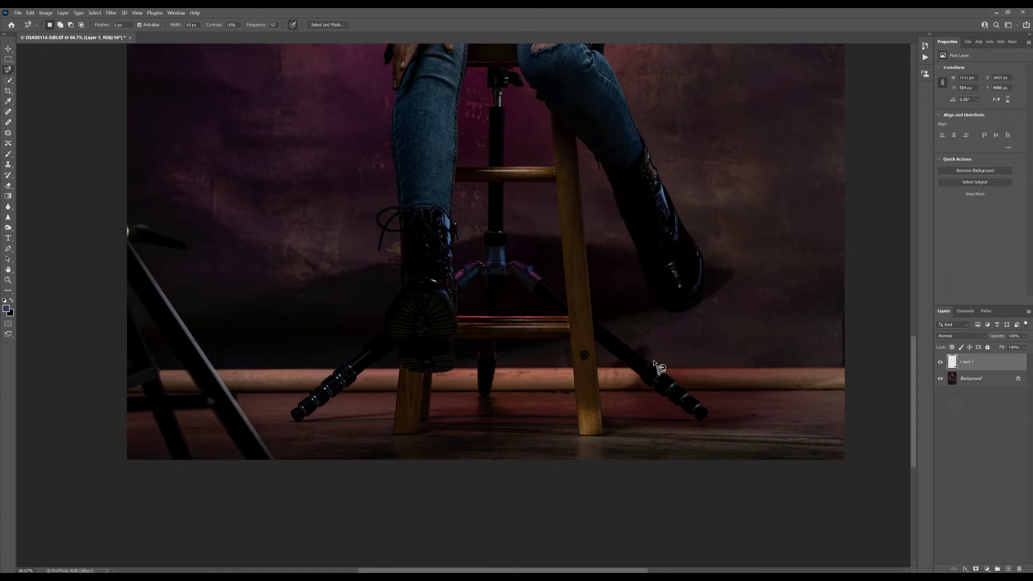
{"action": "left_click", "coordinate": [706, 264]}
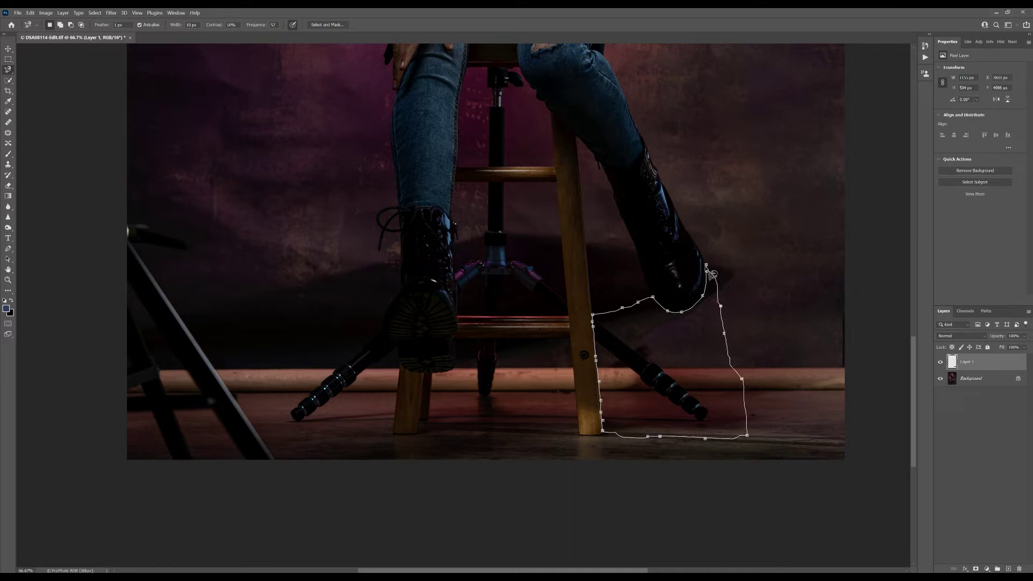
{"action": "left_click", "coordinate": [711, 272]}
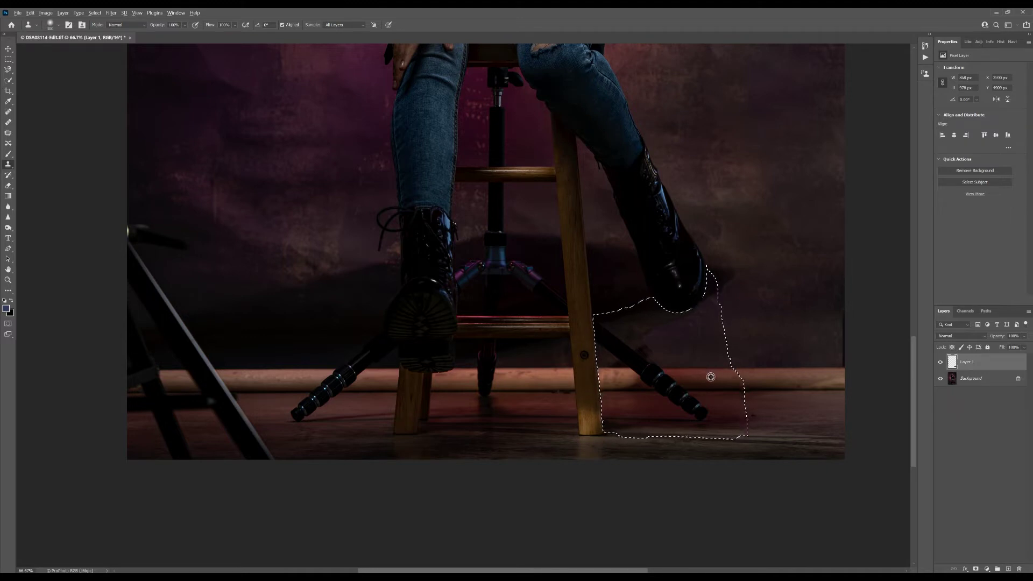
{"action": "left_click", "coordinate": [658, 375]}
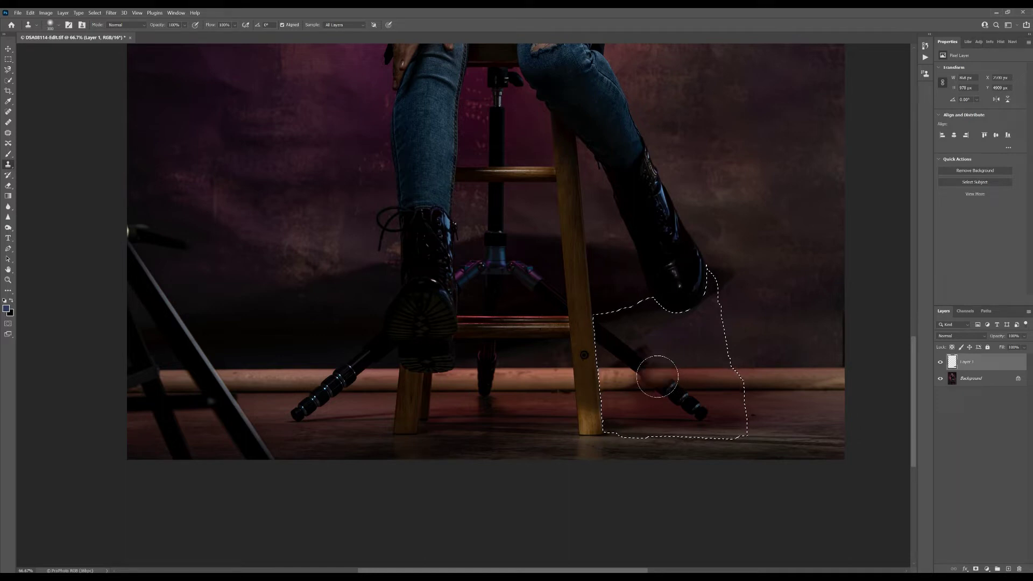
{"action": "left_click_drag", "start_coordinate": [658, 376], "coordinate": [639, 377]}
{"action": "left_click", "coordinate": [639, 376]}
{"action": "left_click_drag", "start_coordinate": [639, 376], "coordinate": [631, 378]}
{"action": "key", "text": "ctrl+z"}
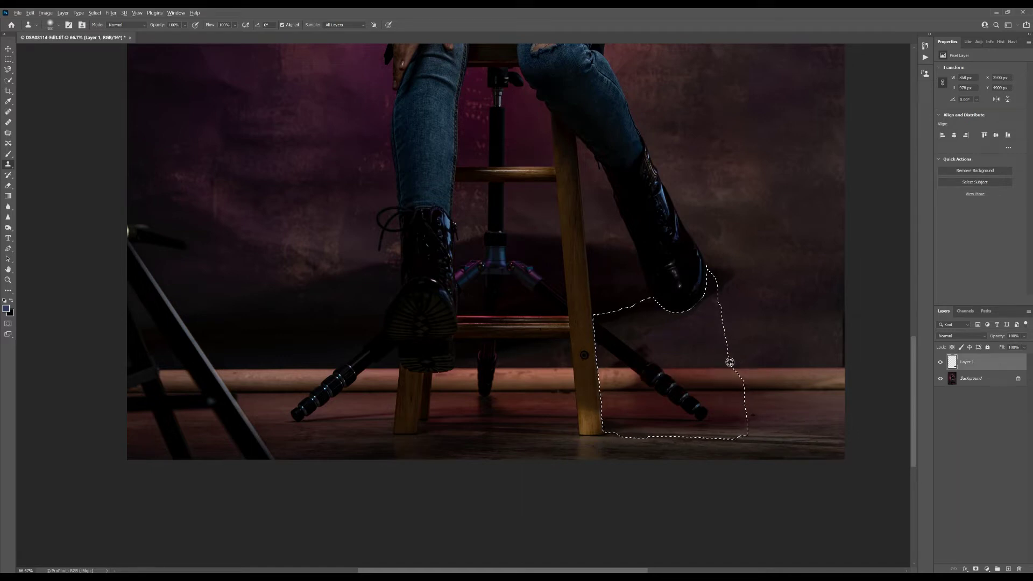
Sample the backdrop roll right of the tripod foot and clone it over the right tripod leg inside the selection
{"action": "left_click", "coordinate": [737, 377], "text": "alt"}
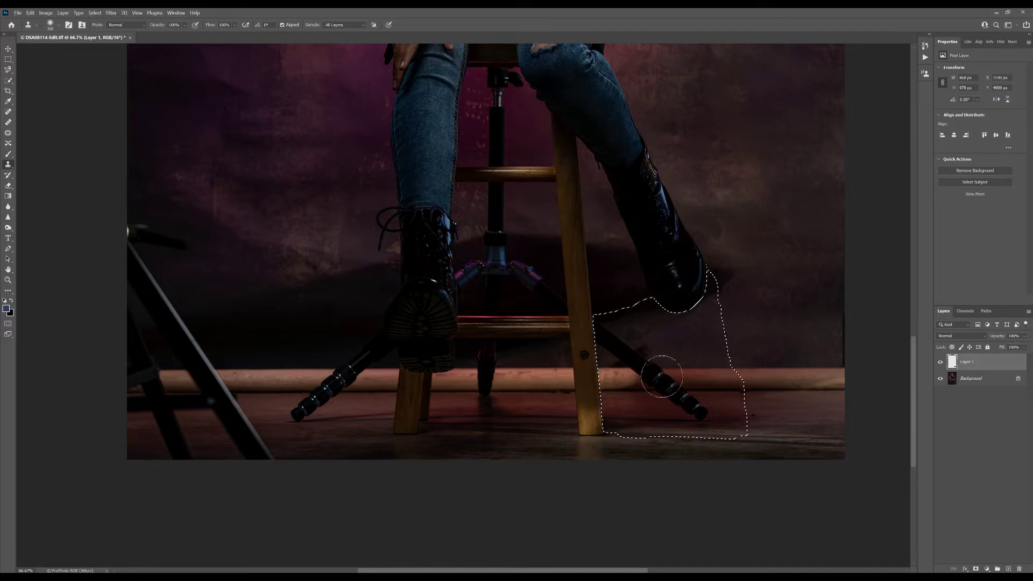
{"action": "left_click", "coordinate": [655, 376]}
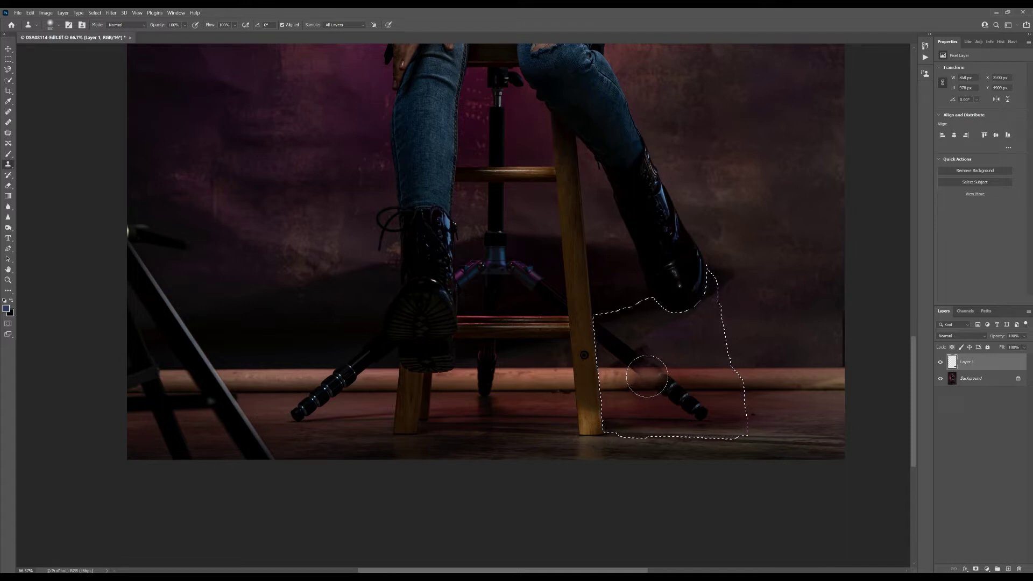
{"action": "left_click", "coordinate": [648, 376]}
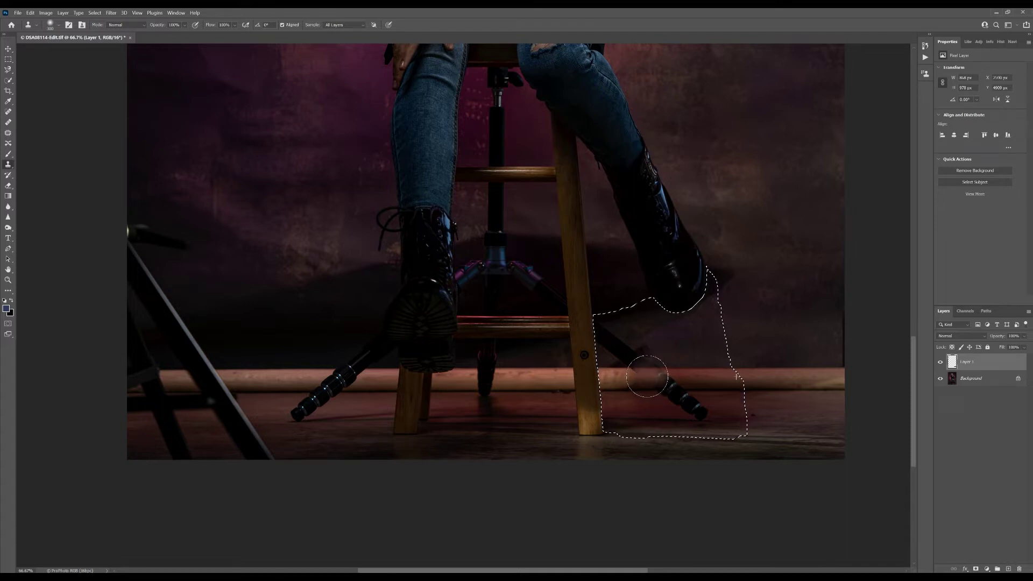
{"action": "mouse_move", "coordinate": [647, 377]}
{"action": "left_mouse_down"}
{"action": "mouse_move", "coordinate": [687, 392]}
{"action": "mouse_move", "coordinate": [692, 410]}
{"action": "mouse_move", "coordinate": [706, 408]}
{"action": "mouse_move", "coordinate": [667, 412]}
{"action": "mouse_move", "coordinate": [653, 364]}
{"action": "mouse_move", "coordinate": [626, 347]}
{"action": "mouse_move", "coordinate": [702, 314]}
{"action": "mouse_move", "coordinate": [698, 283]}
{"action": "mouse_move", "coordinate": [712, 279]}
{"action": "left_mouse_up"}
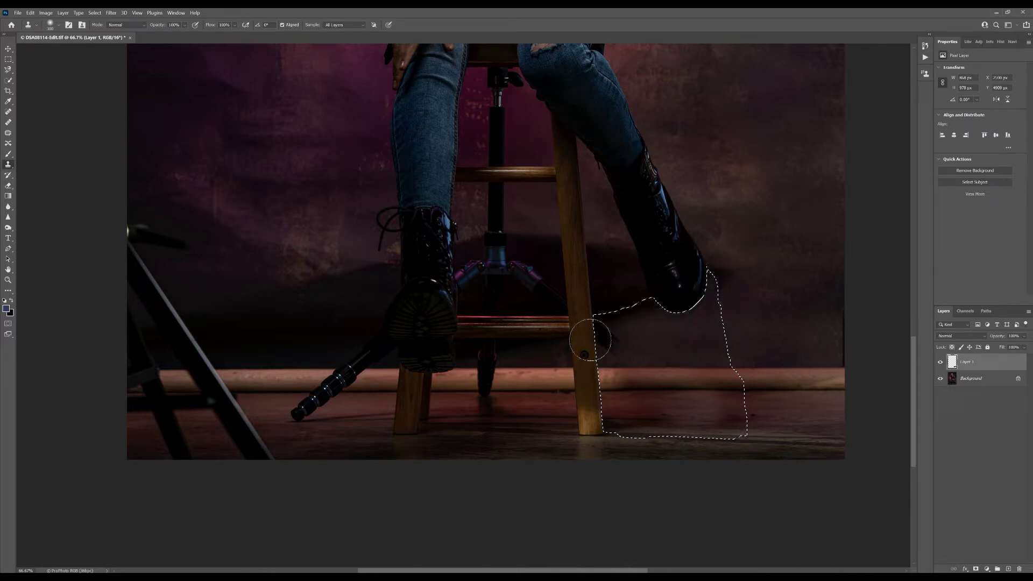
{"action": "mouse_move", "coordinate": [618, 330]}
{"action": "left_mouse_down"}
{"action": "mouse_move", "coordinate": [616, 344]}
{"action": "mouse_move", "coordinate": [596, 336]}
{"action": "mouse_move", "coordinate": [572, 350]}
{"action": "left_mouse_up"}
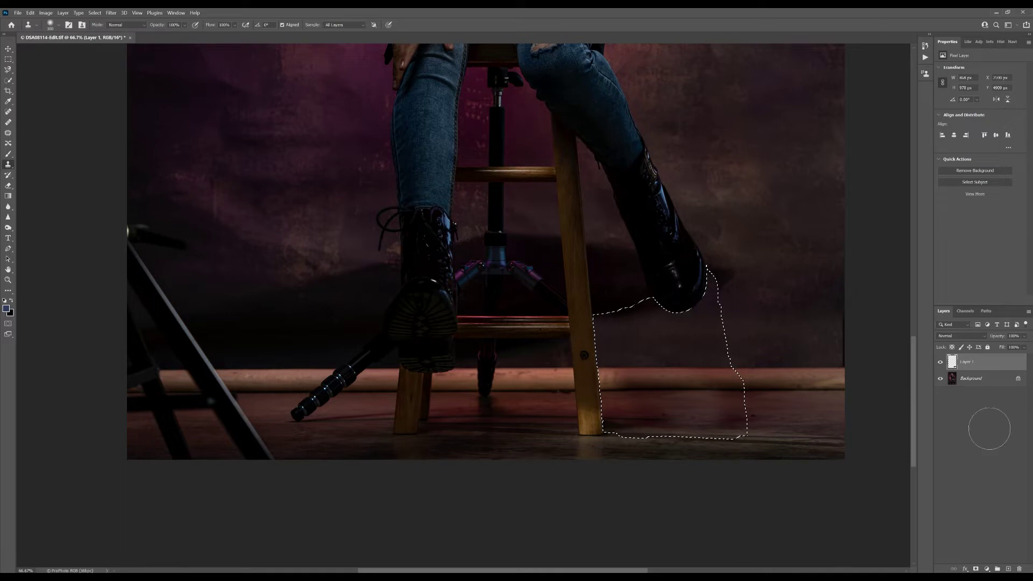
Clear the selection and toggle Layer 1's visibility to compare the retouched tripod leg area with the original
{"action": "left_click", "coordinate": [8, 60]}
{"action": "key", "text": "ctrl+d"}
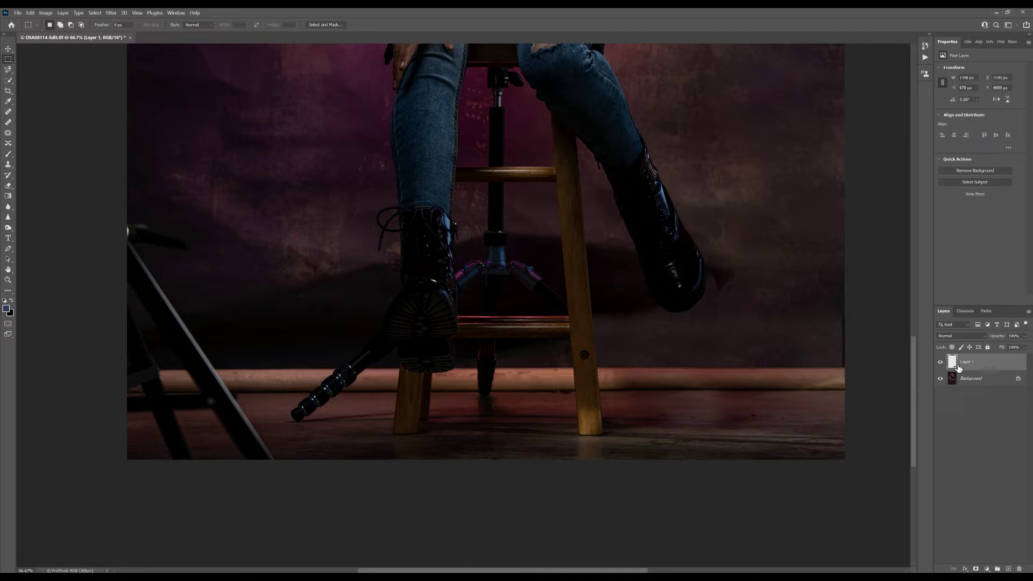
{"action": "left_click", "coordinate": [940, 364]}
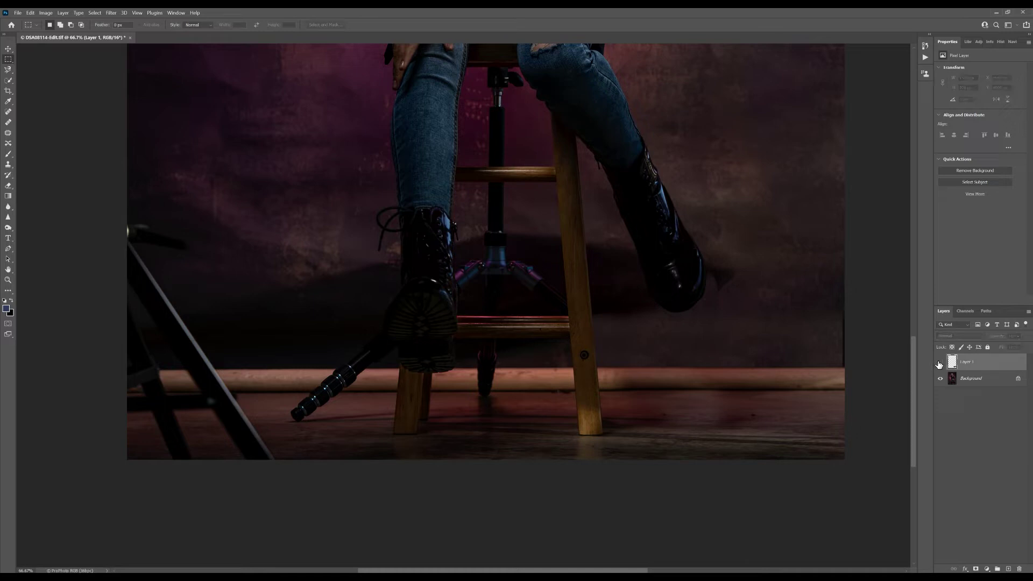
{"action": "left_click", "coordinate": [939, 364]}
{"action": "left_click", "coordinate": [940, 364]}
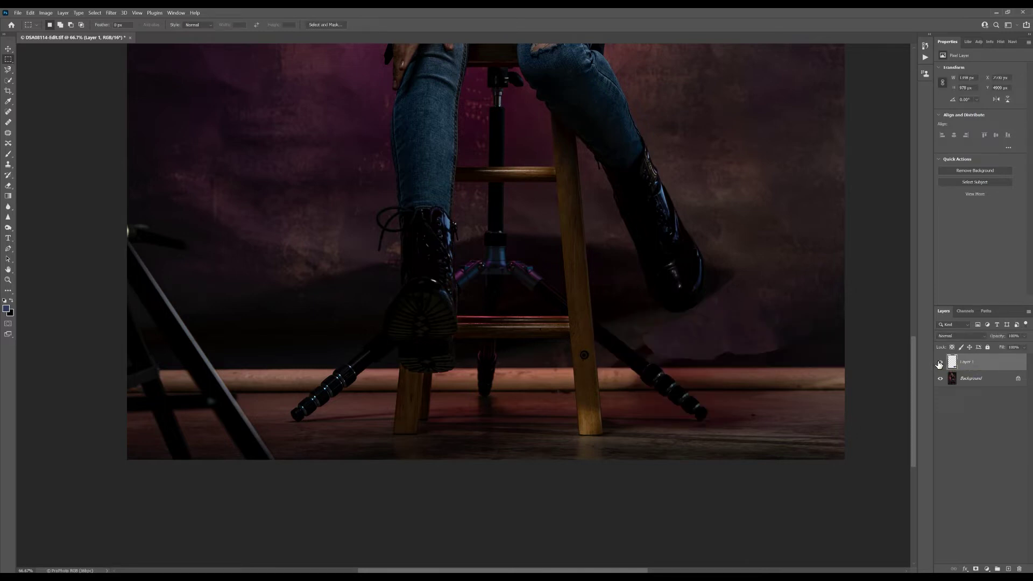
{"action": "left_click", "coordinate": [939, 365]}
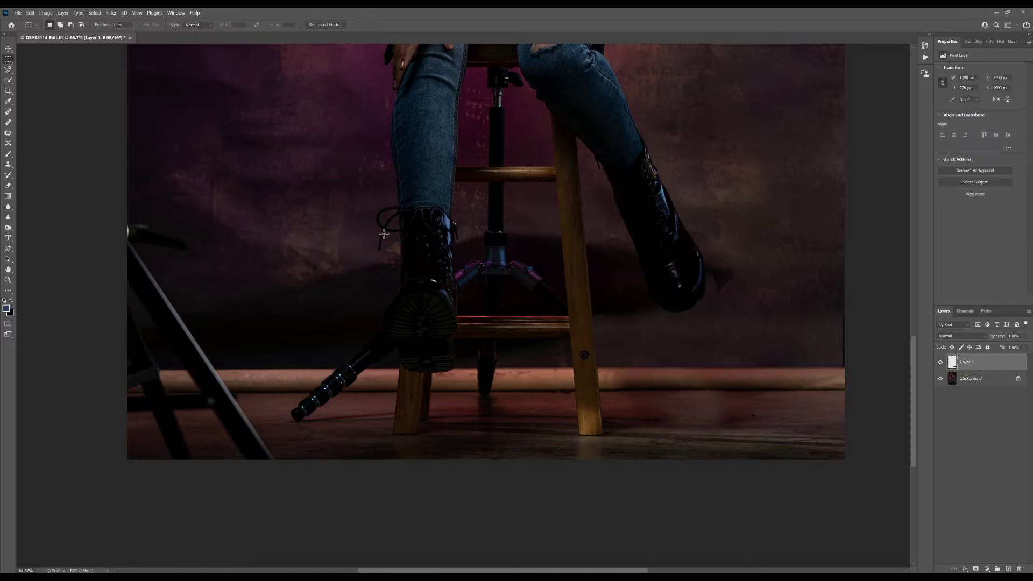
Clone clean backdrop over the dark shadow beside the raised boot's toe and along the photo's right edge
{"action": "left_click", "coordinate": [8, 165]}
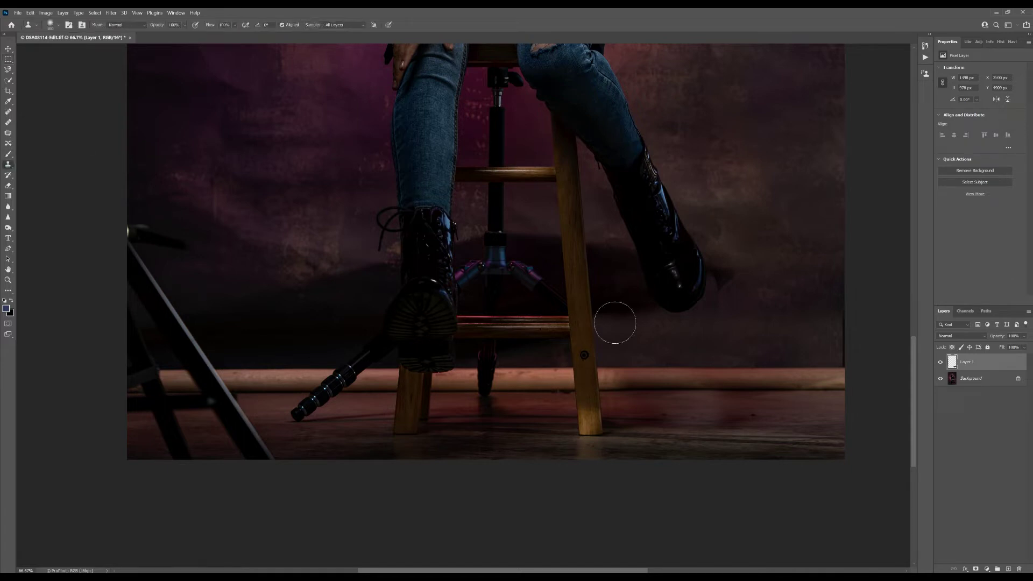
{"action": "left_click", "coordinate": [755, 305], "text": "alt"}
{"action": "left_click", "coordinate": [747, 298], "text": "alt"}
{"action": "left_click_drag", "start_coordinate": [727, 284], "coordinate": [727, 269]}
{"action": "left_click_drag", "start_coordinate": [843, 318], "coordinate": [845, 338]}
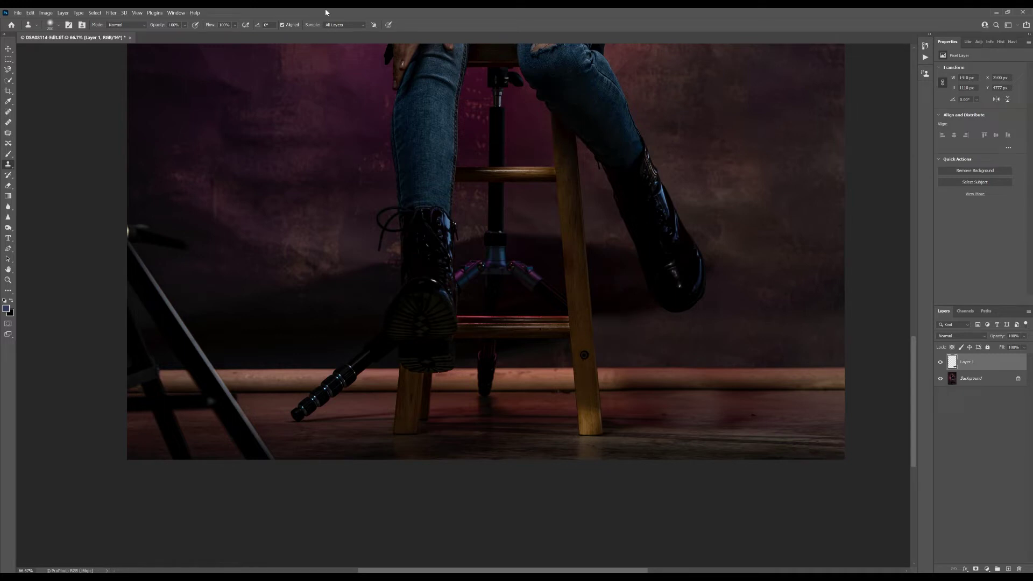
Set the Clone Stamp flow to 50% and blend backdrop texture over the patchy area between the stool's right leg and the raised boot
{"action": "left_click", "coordinate": [224, 25]}
{"action": "left_click", "coordinate": [615, 285], "text": "alt"}
{"action": "mouse_move", "coordinate": [609, 315]}
{"action": "left_mouse_down"}
{"action": "mouse_move", "coordinate": [635, 314]}
{"action": "mouse_move", "coordinate": [612, 316]}
{"action": "mouse_move", "coordinate": [632, 338]}
{"action": "left_mouse_up"}
{"action": "mouse_move", "coordinate": [600, 311]}
{"action": "left_mouse_down"}
{"action": "mouse_move", "coordinate": [638, 317]}
{"action": "mouse_move", "coordinate": [663, 361]}
{"action": "mouse_move", "coordinate": [636, 328]}
{"action": "mouse_move", "coordinate": [635, 313]}
{"action": "mouse_move", "coordinate": [648, 315]}
{"action": "mouse_move", "coordinate": [606, 316]}
{"action": "mouse_move", "coordinate": [609, 395]}
{"action": "mouse_move", "coordinate": [605, 319]}
{"action": "left_mouse_up"}
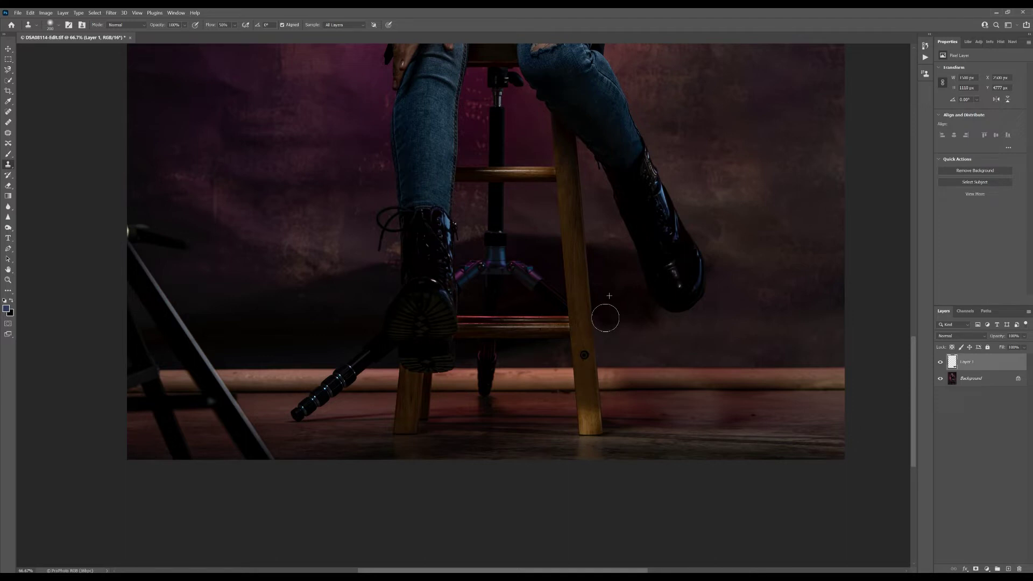
{"action": "mouse_move", "coordinate": [605, 318]}
{"action": "left_mouse_down"}
{"action": "mouse_move", "coordinate": [607, 494]}
{"action": "mouse_move", "coordinate": [656, 345]}
{"action": "mouse_move", "coordinate": [627, 343]}
{"action": "left_mouse_up"}
{"action": "mouse_move", "coordinate": [657, 325]}
{"action": "left_mouse_down"}
{"action": "mouse_move", "coordinate": [714, 330]}
{"action": "mouse_move", "coordinate": [768, 267]}
{"action": "mouse_move", "coordinate": [734, 369]}
{"action": "mouse_move", "coordinate": [656, 304]}
{"action": "mouse_move", "coordinate": [687, 351]}
{"action": "mouse_move", "coordinate": [758, 311]}
{"action": "left_mouse_up"}
{"action": "left_click", "coordinate": [625, 423]}
Clone the backdrop roll, floor and dark backdrop over the centre tripod leg below the stool's lower rung
{"action": "left_click", "coordinate": [537, 377], "text": "alt"}
{"action": "left_click_drag", "start_coordinate": [485, 374], "coordinate": [506, 415]}
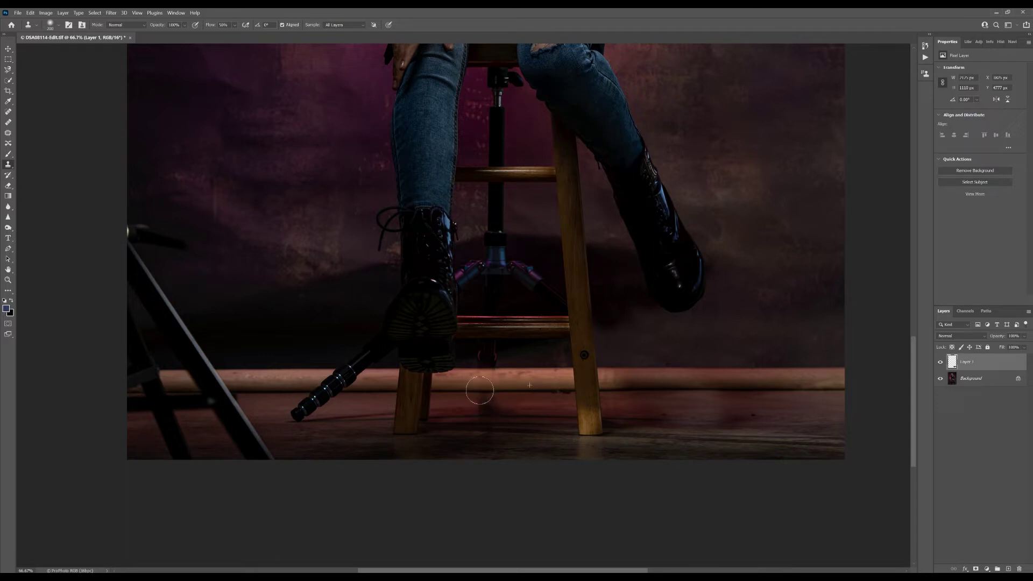
{"action": "mouse_move", "coordinate": [497, 424]}
{"action": "left_mouse_down"}
{"action": "mouse_move", "coordinate": [484, 451]}
{"action": "mouse_move", "coordinate": [484, 410]}
{"action": "left_mouse_up"}
{"action": "mouse_move", "coordinate": [484, 415]}
{"action": "left_mouse_down"}
{"action": "mouse_move", "coordinate": [485, 444]}
{"action": "mouse_move", "coordinate": [501, 415]}
{"action": "mouse_move", "coordinate": [581, 461]}
{"action": "mouse_move", "coordinate": [581, 450]}
{"action": "left_mouse_up"}
{"action": "mouse_move", "coordinate": [485, 370]}
{"action": "left_mouse_down"}
{"action": "mouse_move", "coordinate": [491, 353]}
{"action": "mouse_move", "coordinate": [477, 353]}
{"action": "mouse_move", "coordinate": [496, 355]}
{"action": "left_mouse_up"}
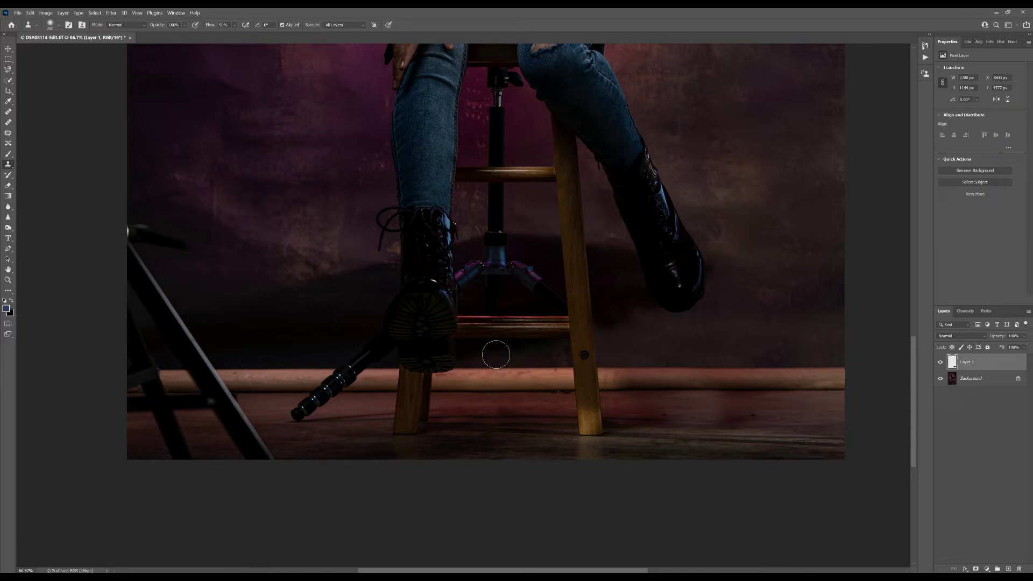
Touch up the floor and roll edge around the stool's right leg by cloning nearby floor texture with a smaller brush
{"action": "left_click", "coordinate": [564, 458], "text": "alt"}
{"action": "left_click_drag", "start_coordinate": [582, 409], "coordinate": [610, 396]}
{"action": "key", "text": "bracketleft"}
{"action": "key", "text": "bracketleft"}
{"action": "key", "text": "bracketleft"}
{"action": "key", "text": "bracketleft"}
{"action": "key", "text": "bracketleft"}
{"action": "left_click", "coordinate": [755, 417], "text": "alt"}
{"action": "left_click", "coordinate": [665, 415]}
{"action": "left_click", "coordinate": [672, 420], "text": "alt"}
{"action": "left_click_drag", "start_coordinate": [566, 391], "coordinate": [555, 392]}
Outline the opening between the stool's two rungs with the Magnetic Lasso, following the boot and the right stool leg
{"action": "left_click", "coordinate": [6, 69]}
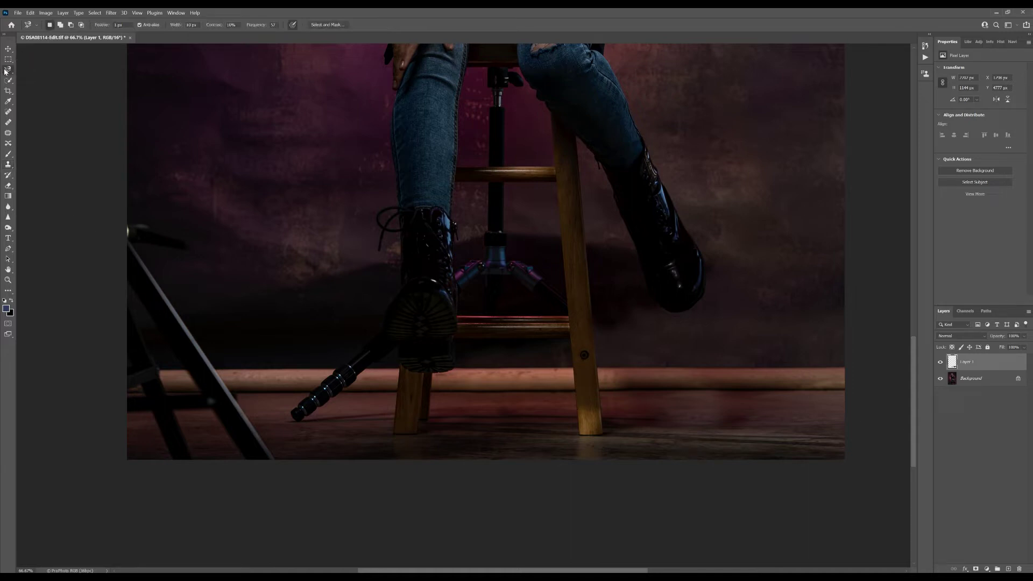
{"action": "left_click", "coordinate": [455, 184]}
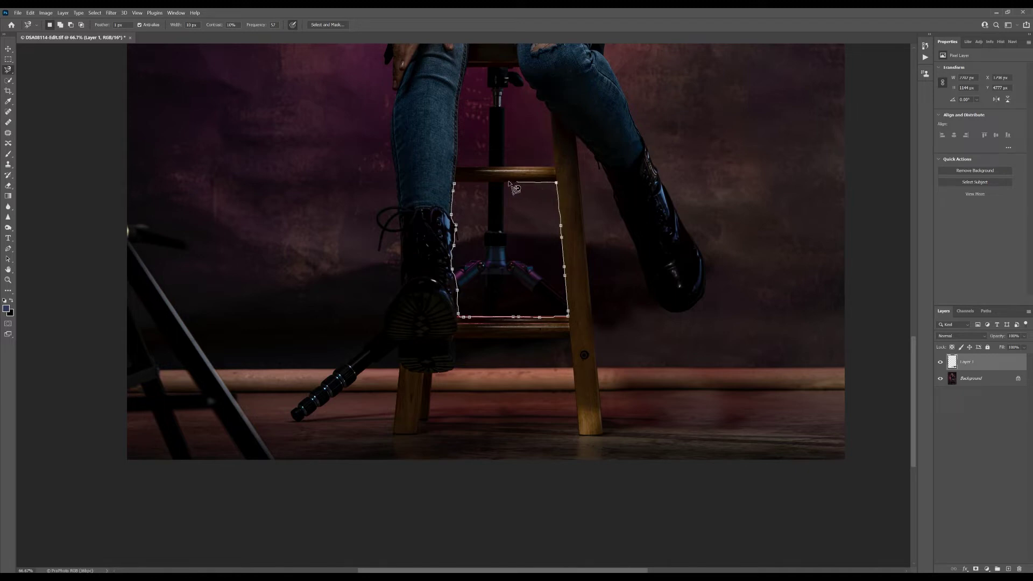
{"action": "left_click", "coordinate": [454, 183]}
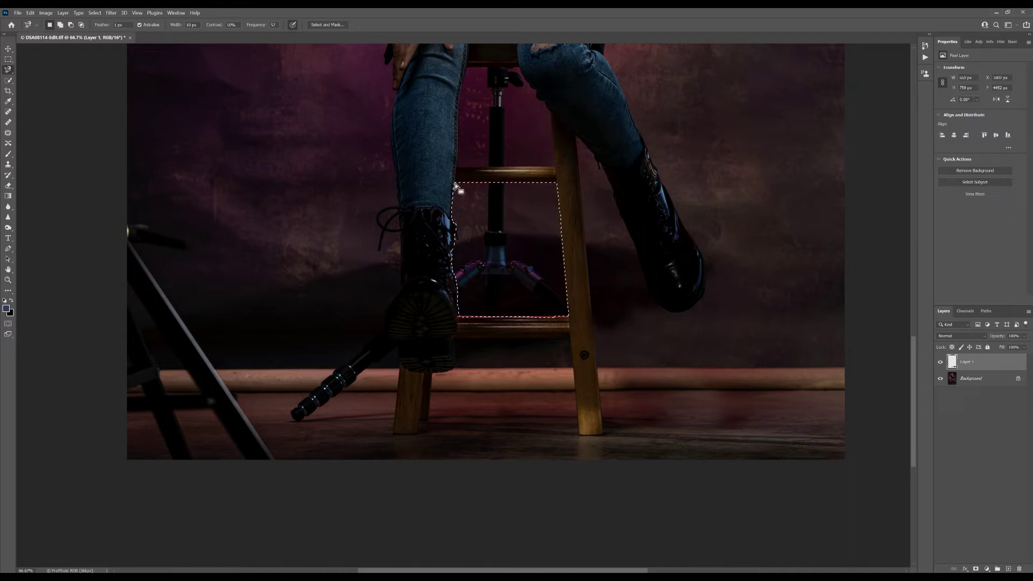
Clone backdrop with a larger Clone Stamp brush over the lower tripod column and leg joint inside the selection
{"action": "left_click", "coordinate": [8, 164]}
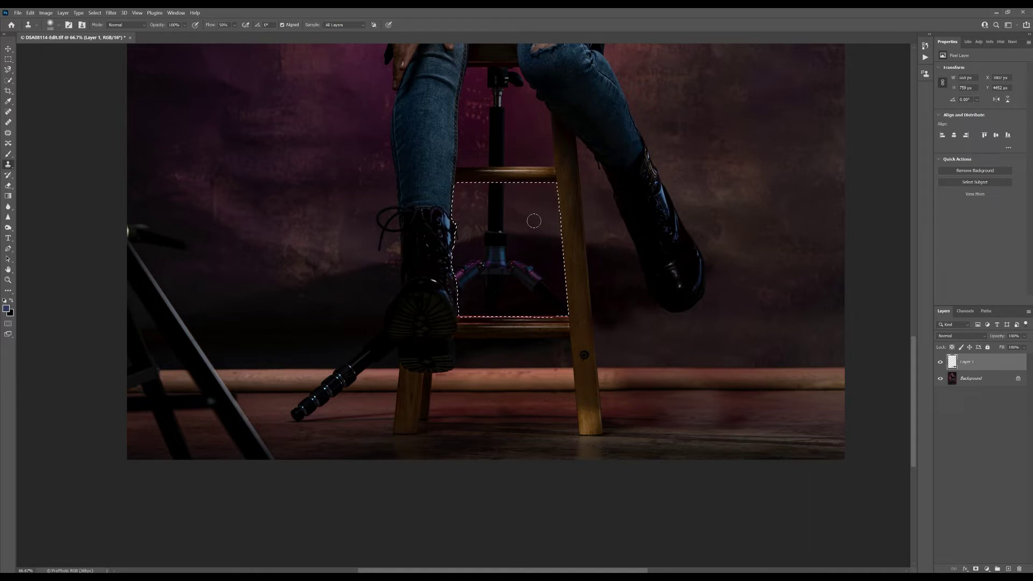
{"action": "right_click", "coordinate": [534, 221]}
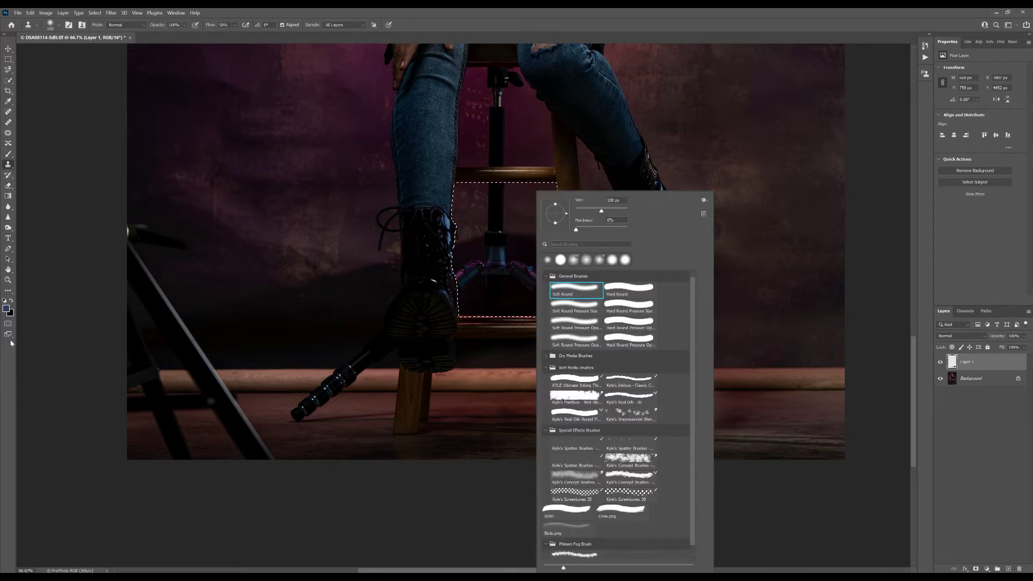
{"action": "left_click", "coordinate": [120, 215]}
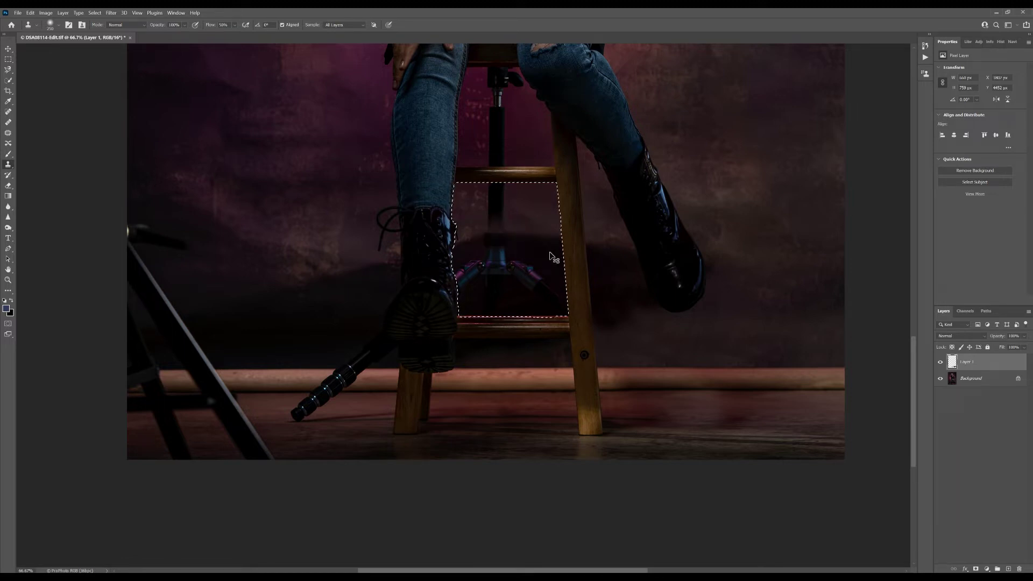
{"action": "left_click", "coordinate": [494, 245]}
{"action": "mouse_move", "coordinate": [494, 244]}
{"action": "left_mouse_down"}
{"action": "mouse_move", "coordinate": [495, 266]}
{"action": "mouse_move", "coordinate": [502, 249]}
{"action": "mouse_move", "coordinate": [519, 276]}
{"action": "left_mouse_up"}
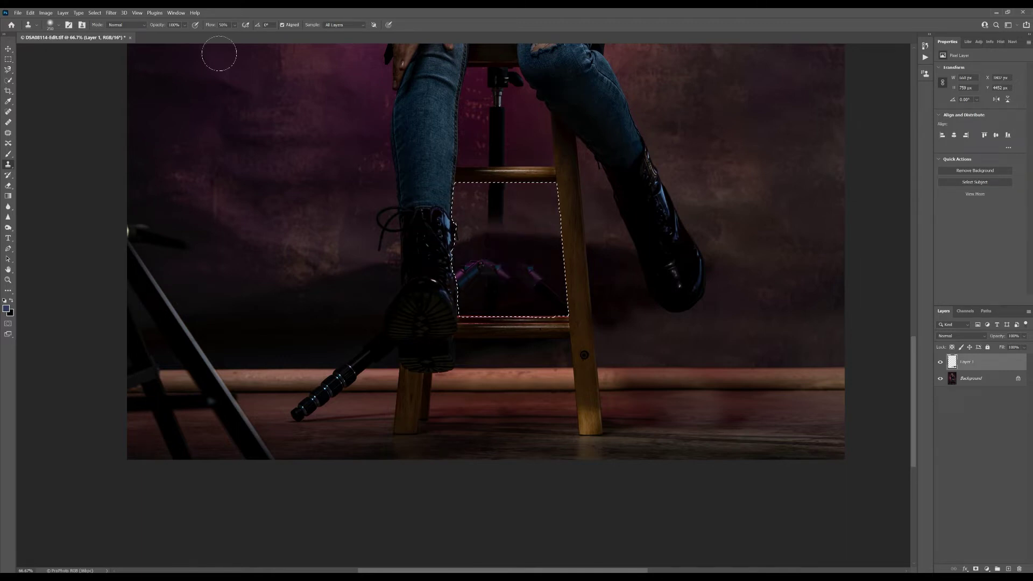
Set the Clone Stamp flow to 100% and clone backdrop over the remaining tripod column just below the upper rung
{"action": "left_click", "coordinate": [222, 25]}
{"action": "type", "text": "10"}
{"action": "key", "text": "Return"}
{"action": "type", "text": "100"}
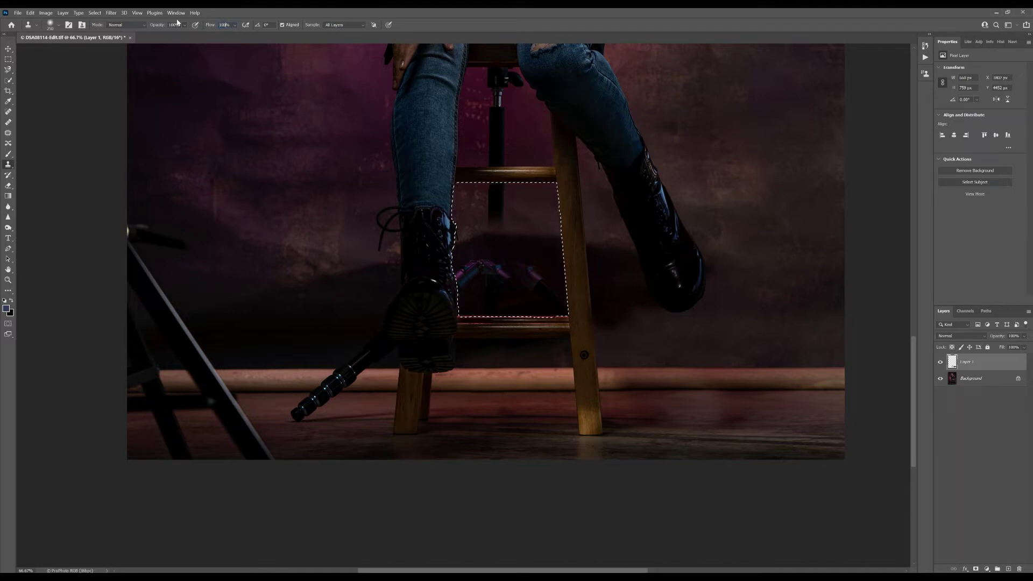
{"action": "left_click", "coordinate": [462, 157]}
{"action": "key", "text": "ctrl+z"}
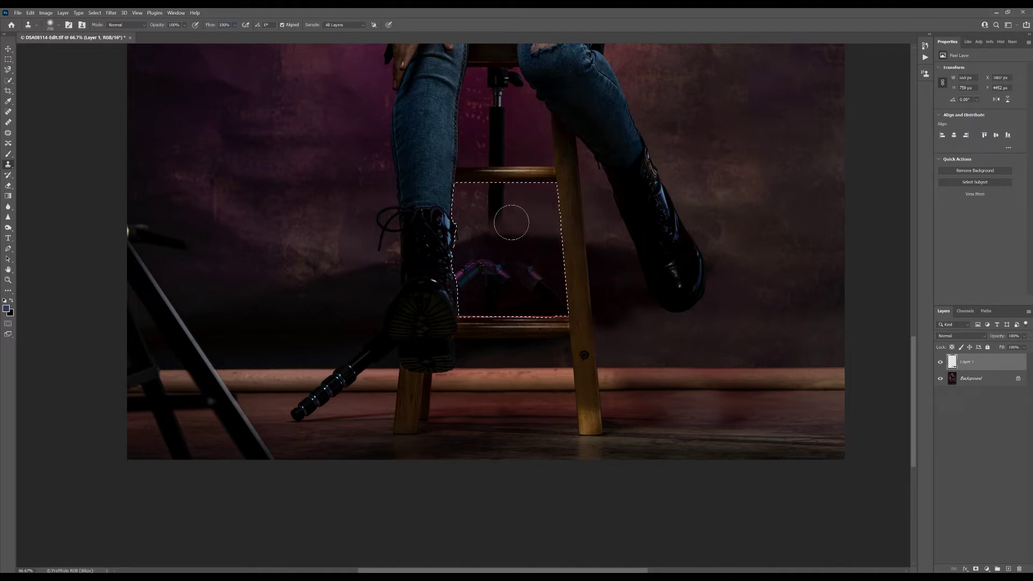
{"action": "left_click", "coordinate": [529, 218], "text": "alt"}
{"action": "mouse_move", "coordinate": [495, 220]}
{"action": "left_mouse_down"}
{"action": "mouse_move", "coordinate": [495, 175]}
{"action": "mouse_move", "coordinate": [491, 207]}
{"action": "mouse_move", "coordinate": [495, 177]}
{"action": "mouse_move", "coordinate": [508, 226]}
{"action": "mouse_move", "coordinate": [502, 196]}
{"action": "left_mouse_up"}
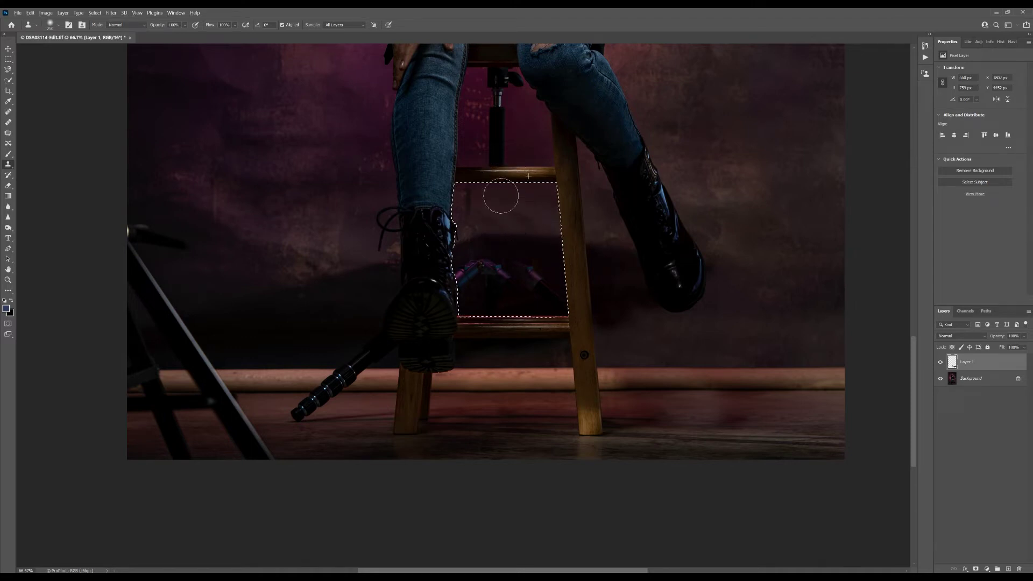
{"action": "left_click", "coordinate": [500, 214], "text": "alt"}
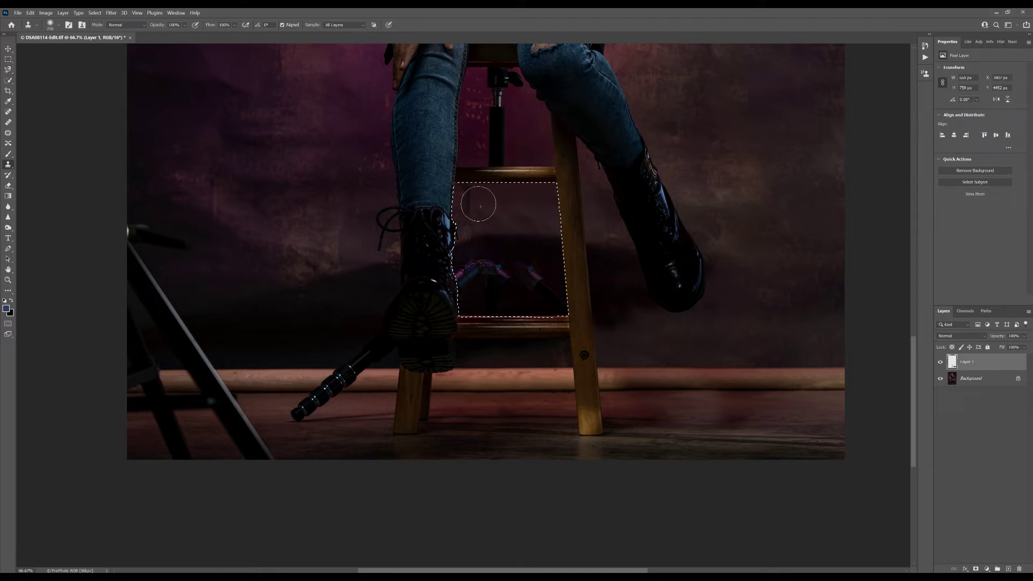
{"action": "mouse_move", "coordinate": [477, 191]}
{"action": "left_mouse_down"}
{"action": "mouse_move", "coordinate": [517, 233]}
{"action": "mouse_move", "coordinate": [473, 203]}
{"action": "left_mouse_up"}
Try to cover the remaining tripod leg joint between the rungs by cloning backdrop with the large brush
{"action": "mouse_move", "coordinate": [503, 268]}
{"action": "left_mouse_down"}
{"action": "mouse_move", "coordinate": [484, 272]}
{"action": "mouse_move", "coordinate": [503, 272]}
{"action": "mouse_move", "coordinate": [490, 297]}
{"action": "left_mouse_up"}
{"action": "key", "text": "ctrl+z"}
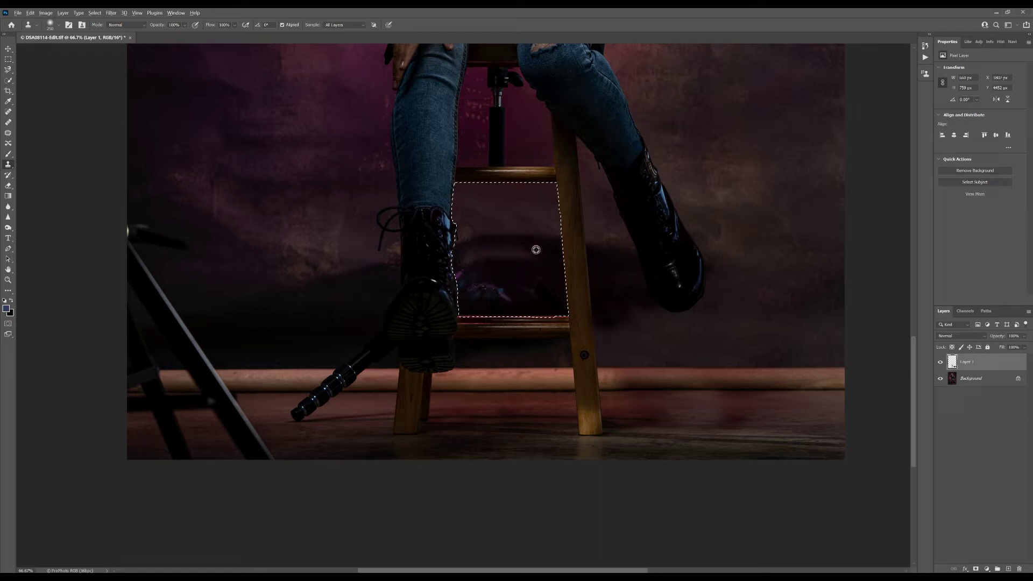
{"action": "left_click", "coordinate": [513, 206], "text": "alt"}
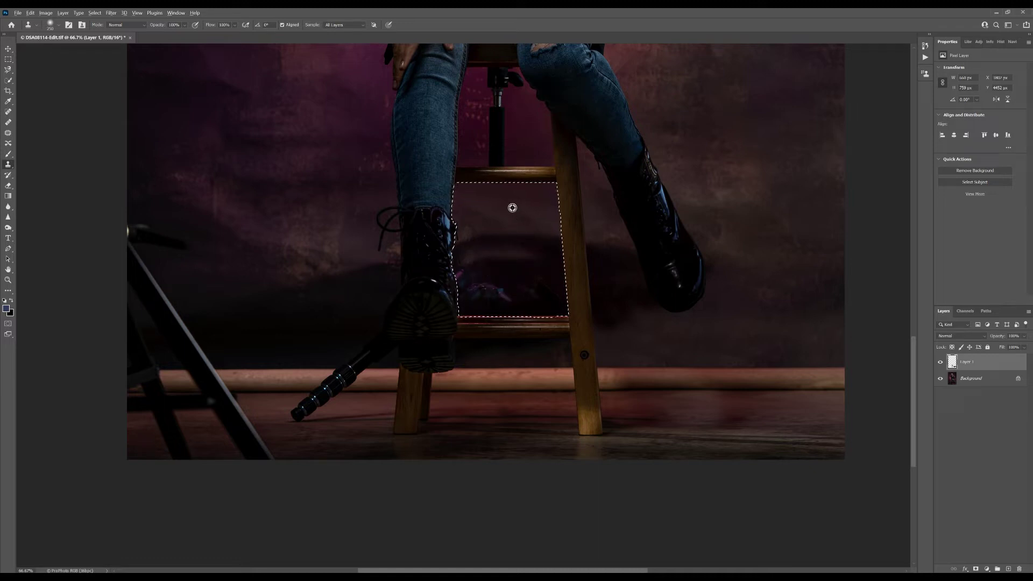
{"action": "mouse_move", "coordinate": [523, 300]}
{"action": "left_mouse_down"}
{"action": "mouse_move", "coordinate": [533, 270]}
{"action": "mouse_move", "coordinate": [542, 277]}
{"action": "left_mouse_up"}
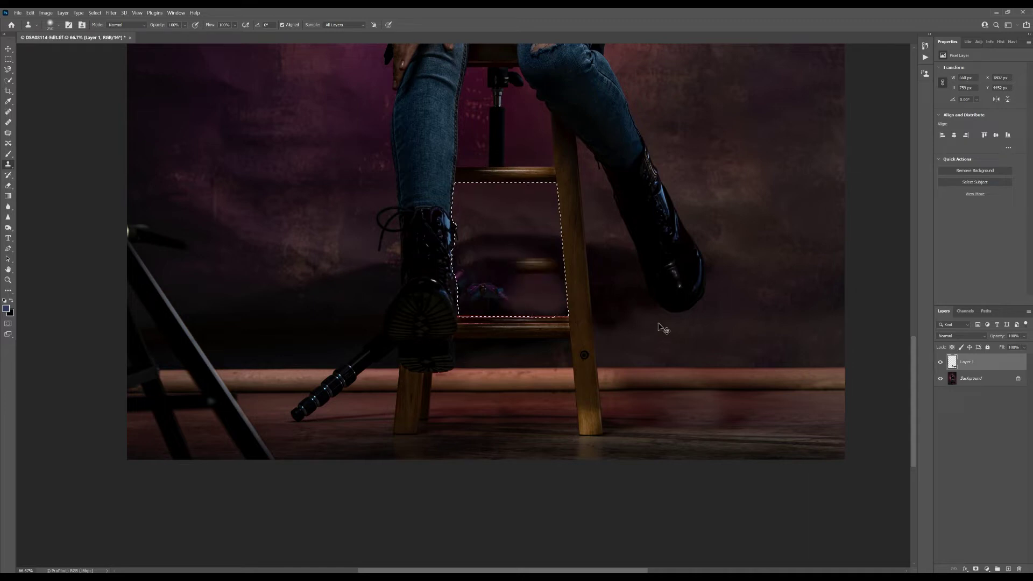
{"action": "key", "text": "ctrl+z"}
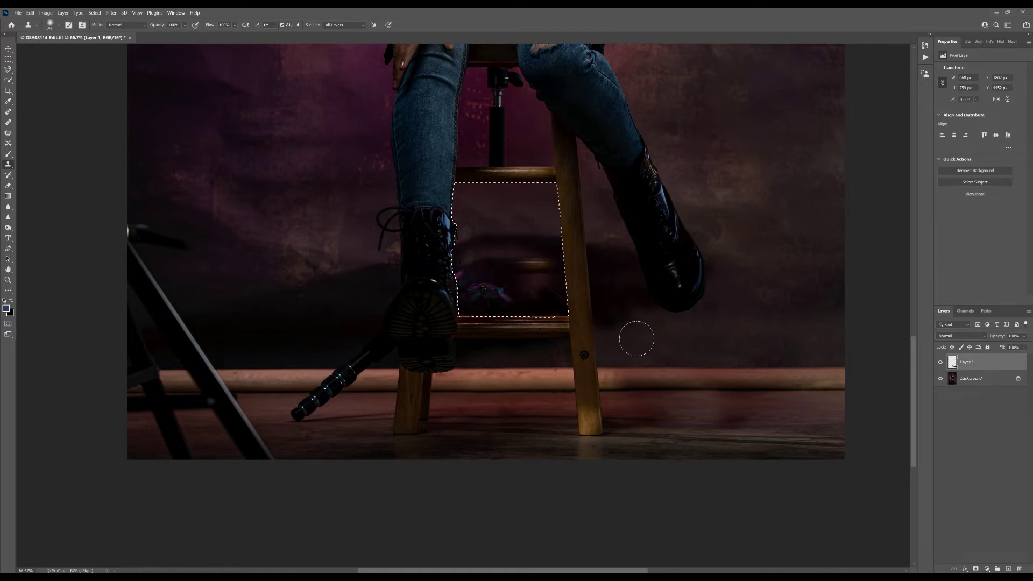
{"action": "key", "text": "ctrl+z"}
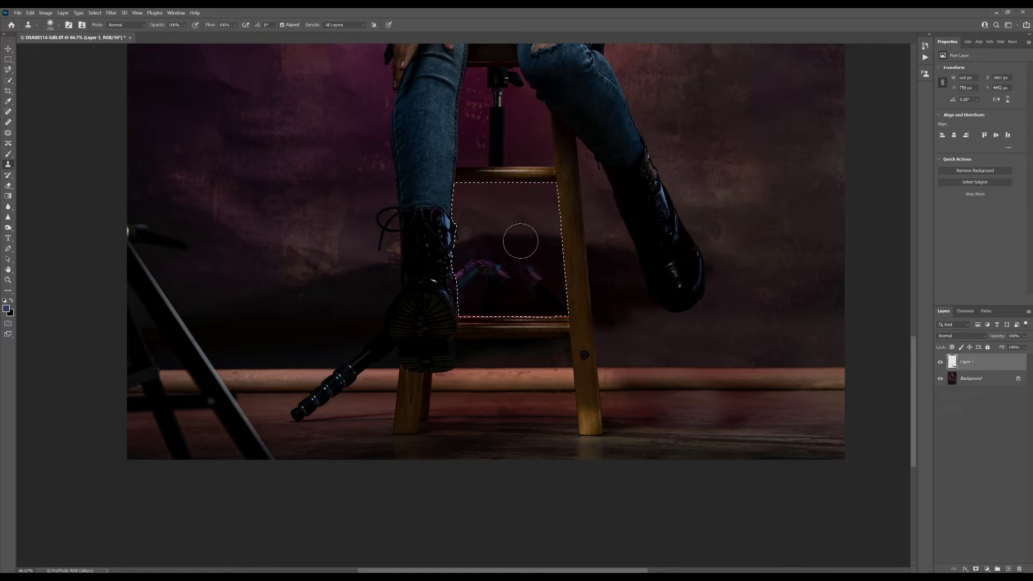
Clone dark backdrop with a smaller Clone Stamp brush over the middle of the tripod leg joint between the rungs
{"action": "key", "text": "bracketleft"}
{"action": "key", "text": "bracketleft"}
{"action": "key", "text": "bracketleft"}
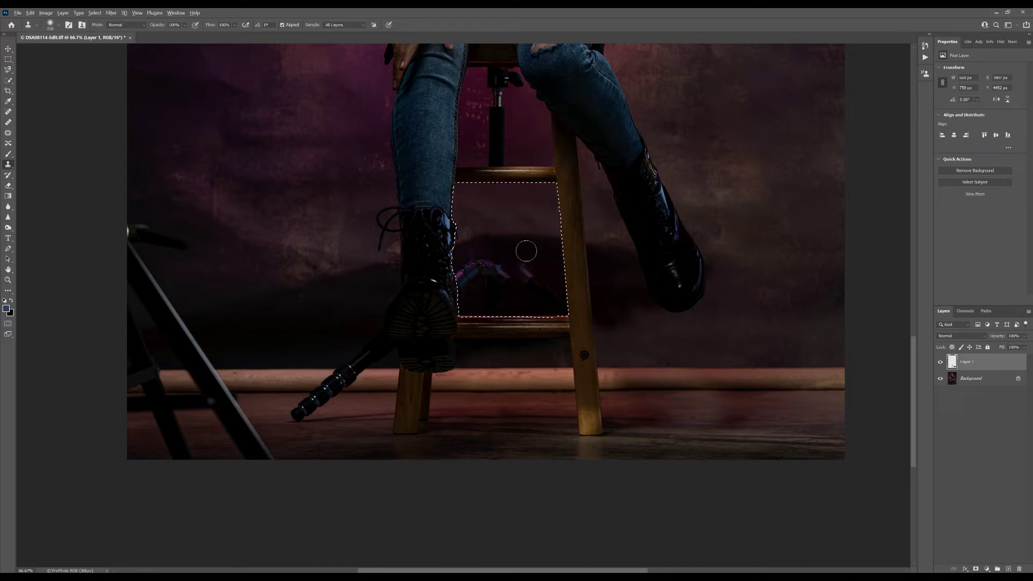
{"action": "mouse_move", "coordinate": [520, 250]}
{"action": "left_mouse_down"}
{"action": "mouse_move", "coordinate": [487, 242]}
{"action": "mouse_move", "coordinate": [497, 251]}
{"action": "mouse_move", "coordinate": [479, 256]}
{"action": "mouse_move", "coordinate": [524, 259]}
{"action": "mouse_move", "coordinate": [482, 268]}
{"action": "mouse_move", "coordinate": [523, 272]}
{"action": "left_mouse_up"}
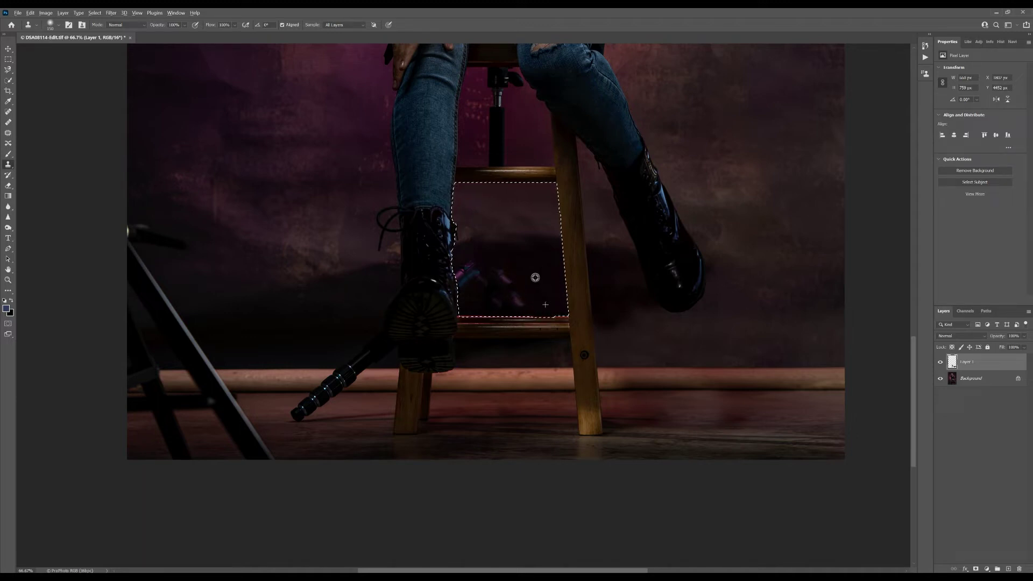
{"action": "mouse_move", "coordinate": [518, 307]}
{"action": "left_mouse_down"}
{"action": "mouse_move", "coordinate": [496, 303]}
{"action": "mouse_move", "coordinate": [511, 302]}
{"action": "mouse_move", "coordinate": [501, 283]}
{"action": "mouse_move", "coordinate": [502, 297]}
{"action": "mouse_move", "coordinate": [536, 311]}
{"action": "left_mouse_up"}
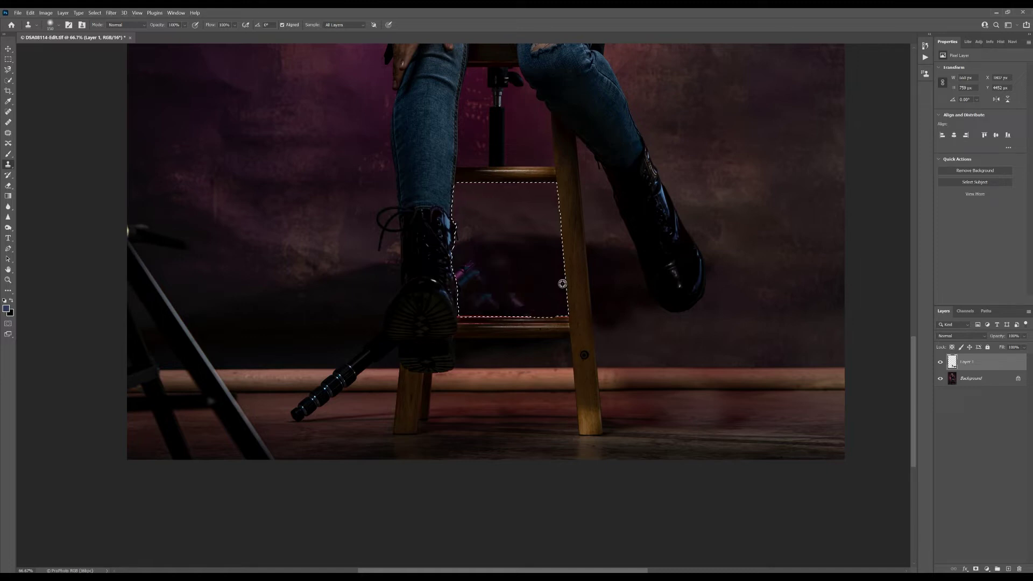
{"action": "left_click", "coordinate": [538, 273], "text": "alt"}
{"action": "mouse_move", "coordinate": [532, 301]}
{"action": "left_mouse_down"}
{"action": "mouse_move", "coordinate": [501, 305]}
{"action": "mouse_move", "coordinate": [505, 286]}
{"action": "mouse_move", "coordinate": [510, 314]}
{"action": "mouse_move", "coordinate": [499, 306]}
{"action": "mouse_move", "coordinate": [515, 310]}
{"action": "mouse_move", "coordinate": [504, 267]}
{"action": "left_mouse_up"}
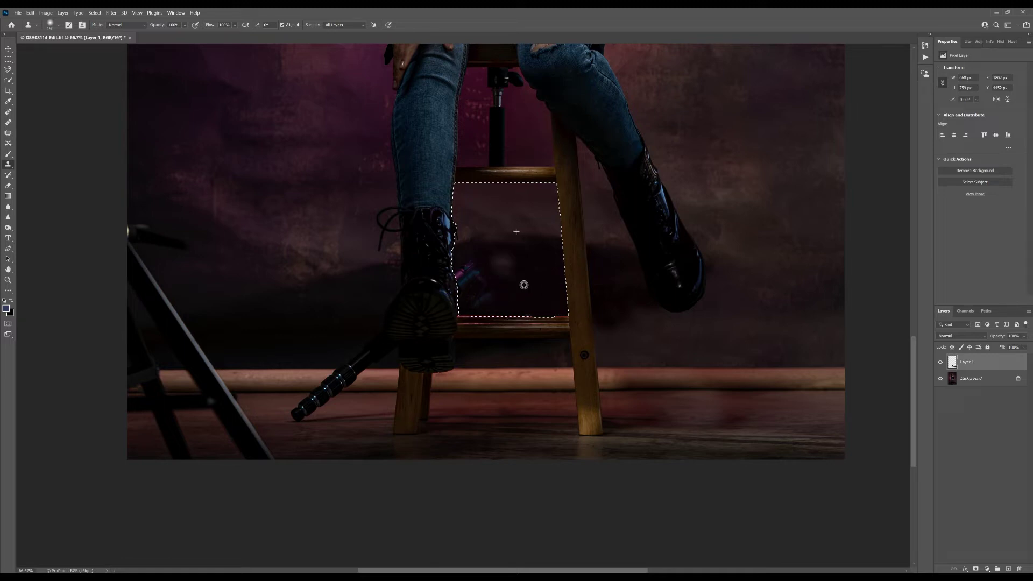
Clone dark backdrop over the remaining colored tripod fragments beside the boot inside the selection
{"action": "left_click", "coordinate": [511, 270], "text": "alt"}
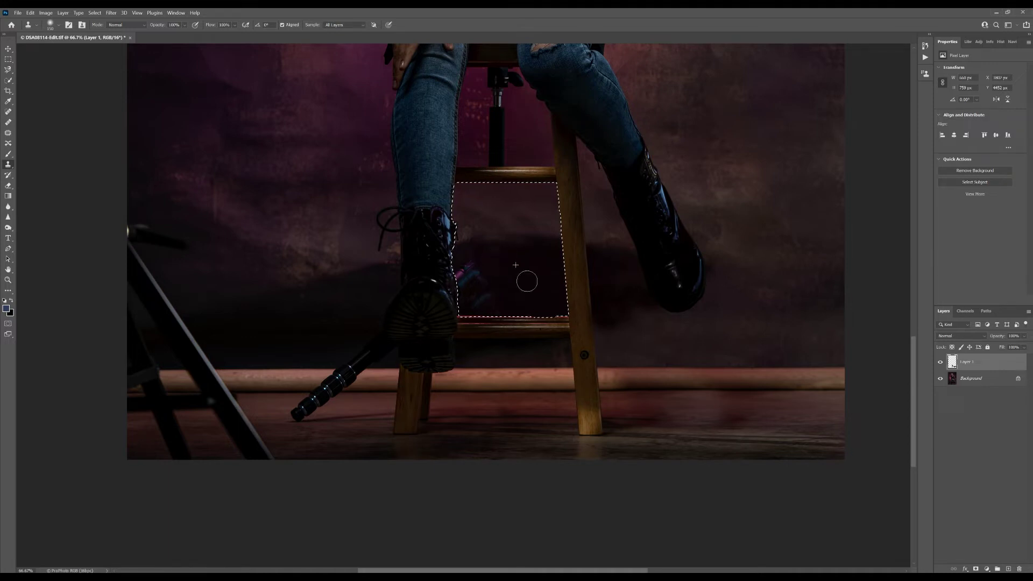
{"action": "left_click", "coordinate": [528, 273], "text": "alt"}
{"action": "mouse_move", "coordinate": [489, 305]}
{"action": "left_mouse_down"}
{"action": "mouse_move", "coordinate": [469, 266]}
{"action": "mouse_move", "coordinate": [465, 299]}
{"action": "mouse_move", "coordinate": [490, 305]}
{"action": "mouse_move", "coordinate": [480, 265]}
{"action": "left_mouse_up"}
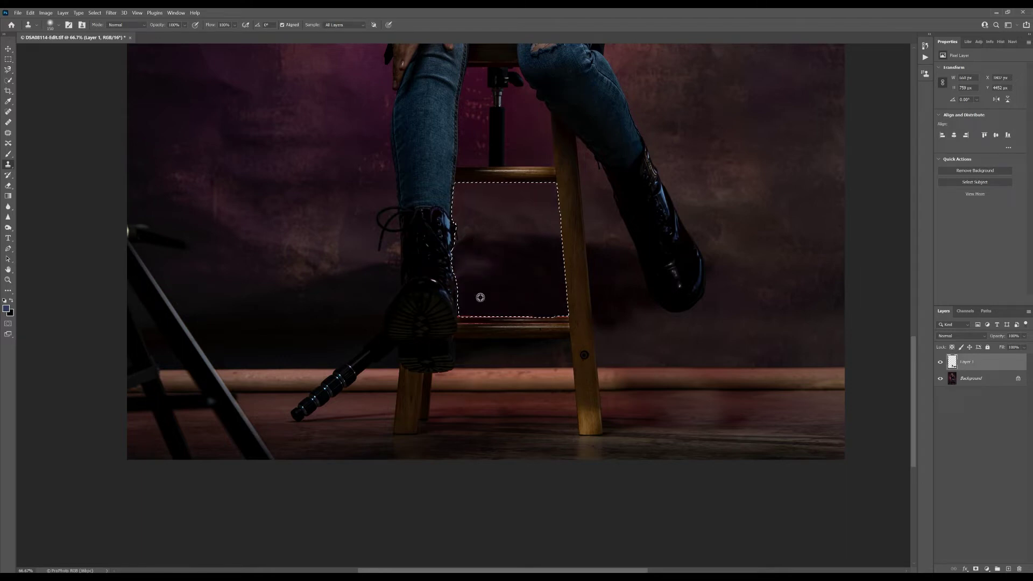
{"action": "left_click", "coordinate": [476, 267], "text": "alt"}
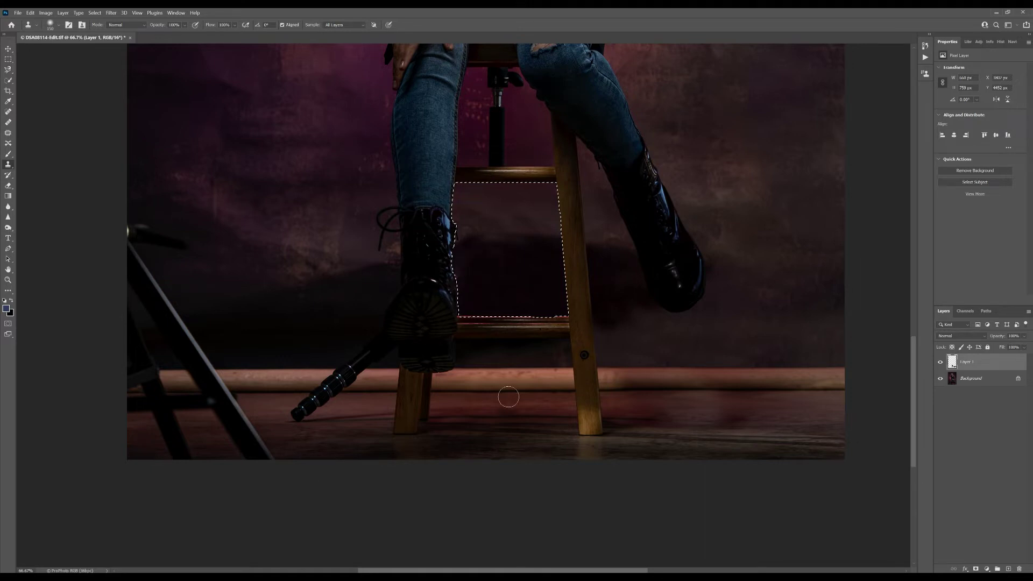
Outline the opening between the stool seat, the legs in jeans and the upper rung with the Magnetic Lasso
{"action": "key", "text": "ctrl+0"}
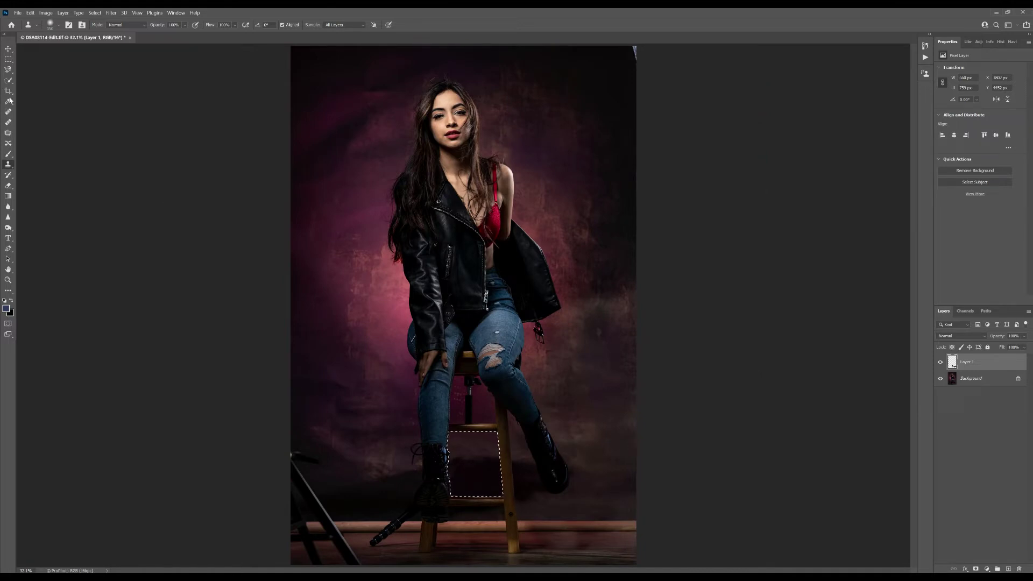
{"action": "left_click", "coordinate": [8, 69]}
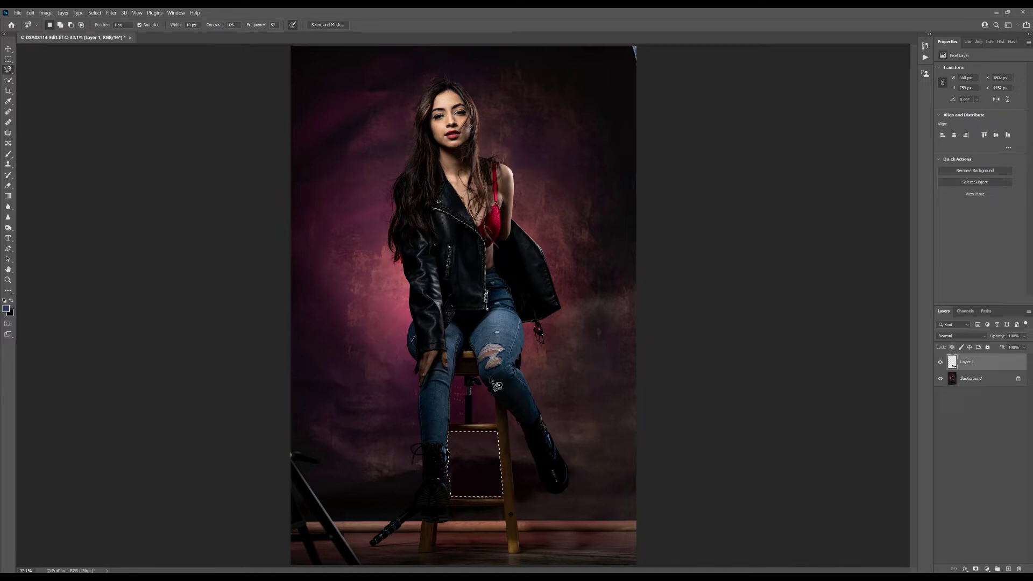
{"action": "left_click", "coordinate": [456, 377]}
Clone purple backdrop with a larger Clone Stamp brush over the tripod column under the seat, and clear the selection
{"action": "left_click", "coordinate": [8, 164]}
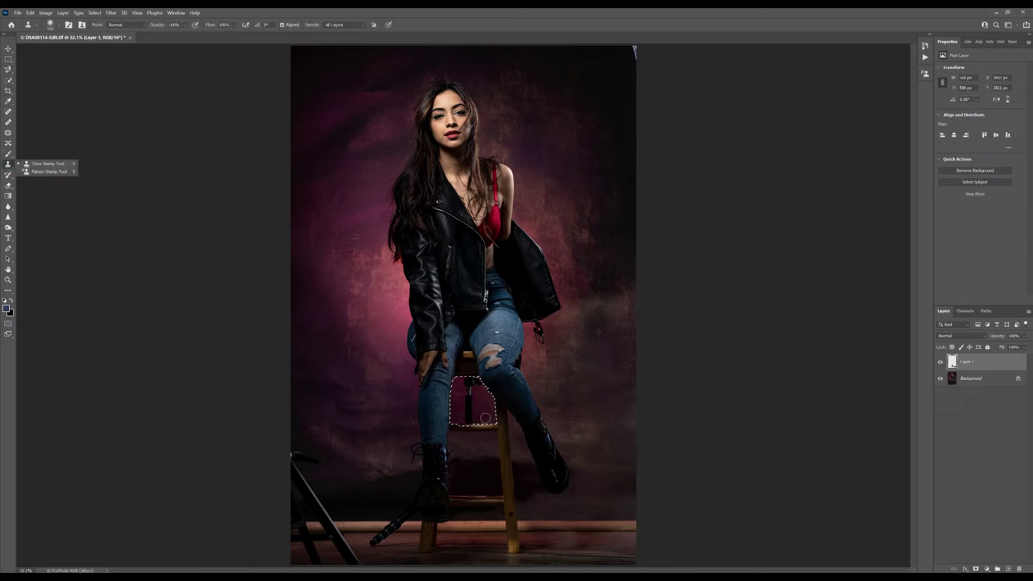
{"action": "key", "text": "bracketright"}
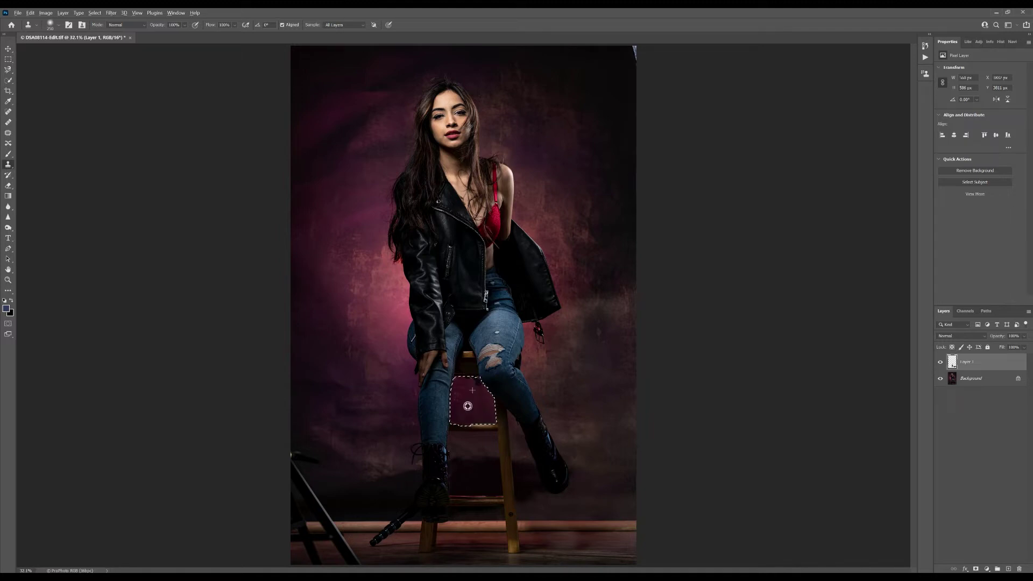
{"action": "left_click_drag", "start_coordinate": [474, 383], "coordinate": [452, 395]}
{"action": "left_click", "coordinate": [9, 65]}
{"action": "left_click", "coordinate": [8, 60]}
{"action": "left_click", "coordinate": [95, 115]}
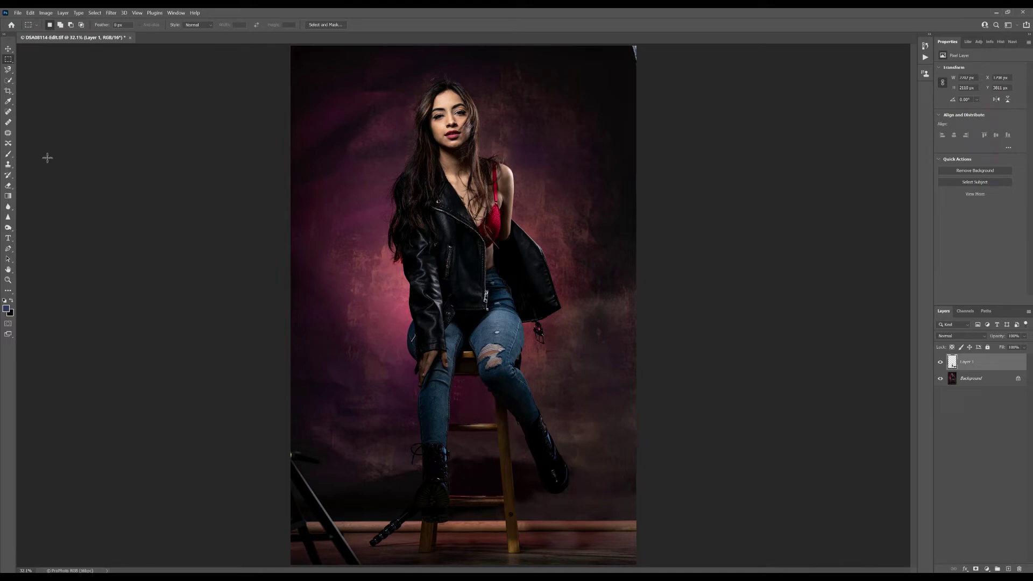
Repair the stool's upper rung next to the jeans by cloning wood from its middle with the Clone Stamp
{"action": "left_click", "coordinate": [9, 163]}
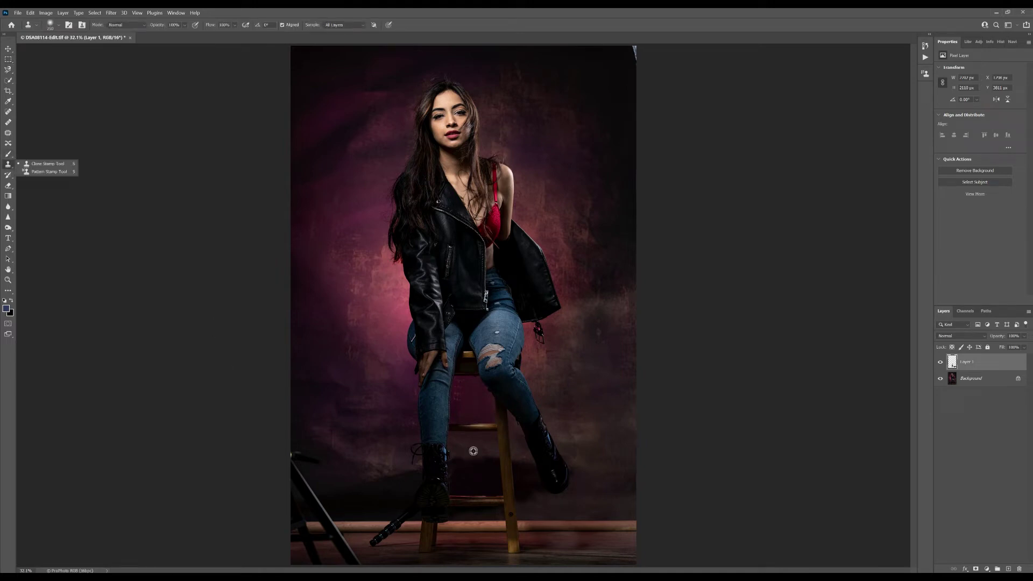
{"action": "left_click", "coordinate": [476, 426], "text": "alt"}
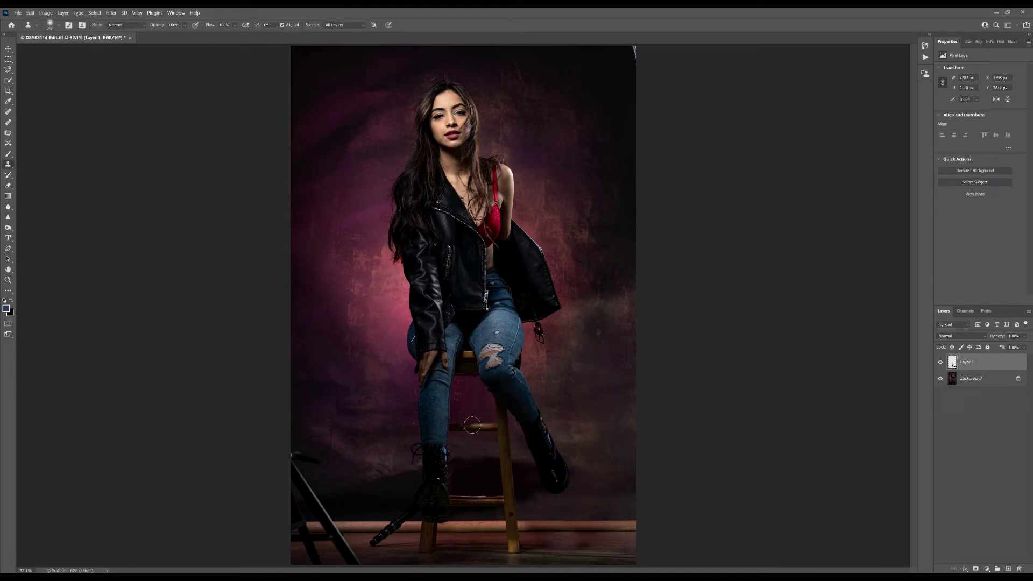
{"action": "left_click", "coordinate": [459, 426]}
{"action": "left_click_drag", "start_coordinate": [459, 426], "coordinate": [452, 426]}
Outline the tripod foot sticking out beside the hanging boot with the freehand Lasso, following the boot's edge
{"action": "mouse_move", "coordinate": [591, 577]}
{"action": "left_click", "coordinate": [8, 69]}
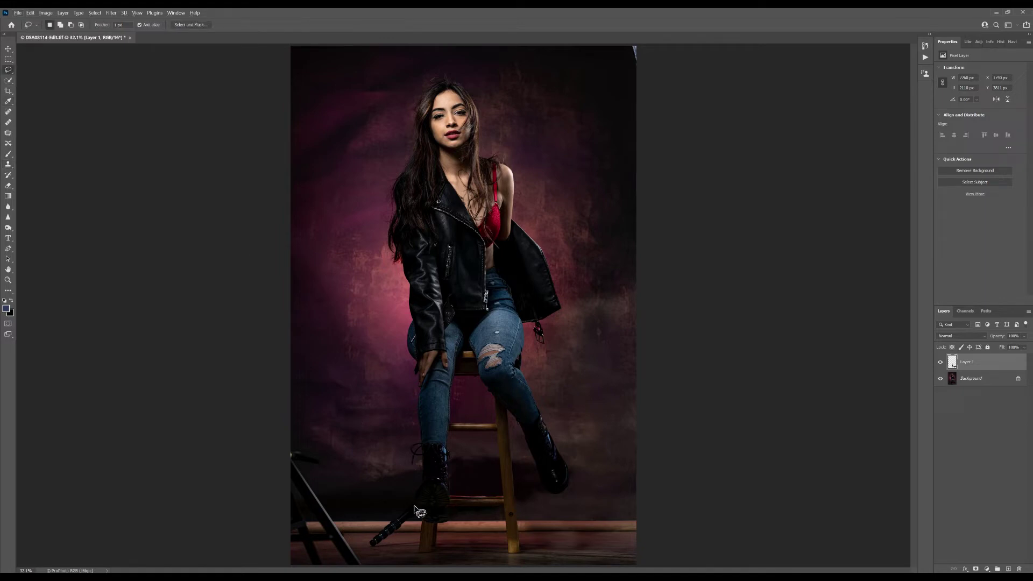
{"action": "key", "text": "ctrl+plus"}
{"action": "key", "text": "ctrl+plus"}
{"action": "key", "text": "ctrl+plus"}
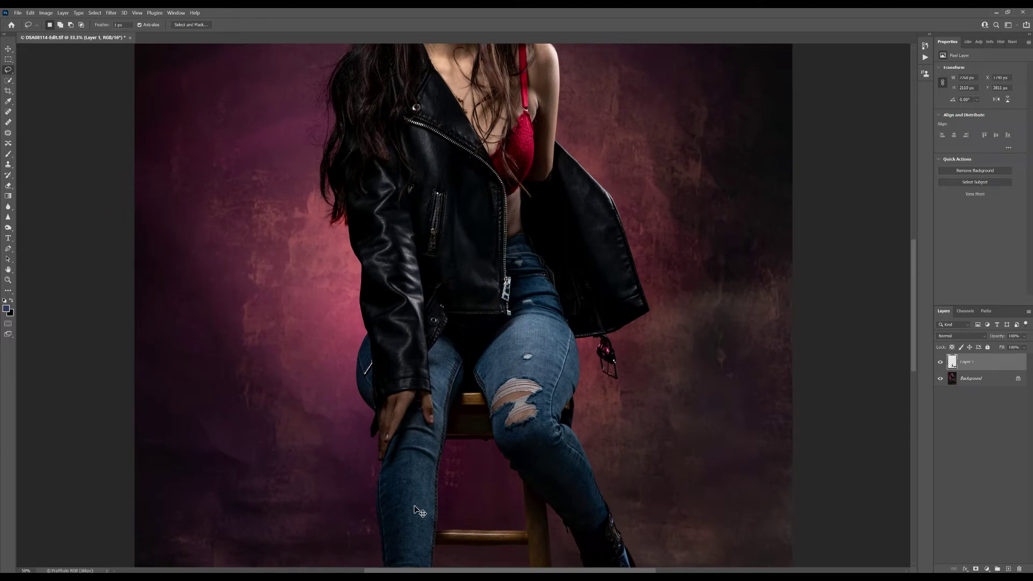
{"action": "left_click_drag", "start_coordinate": [409, 492], "coordinate": [488, 450]}
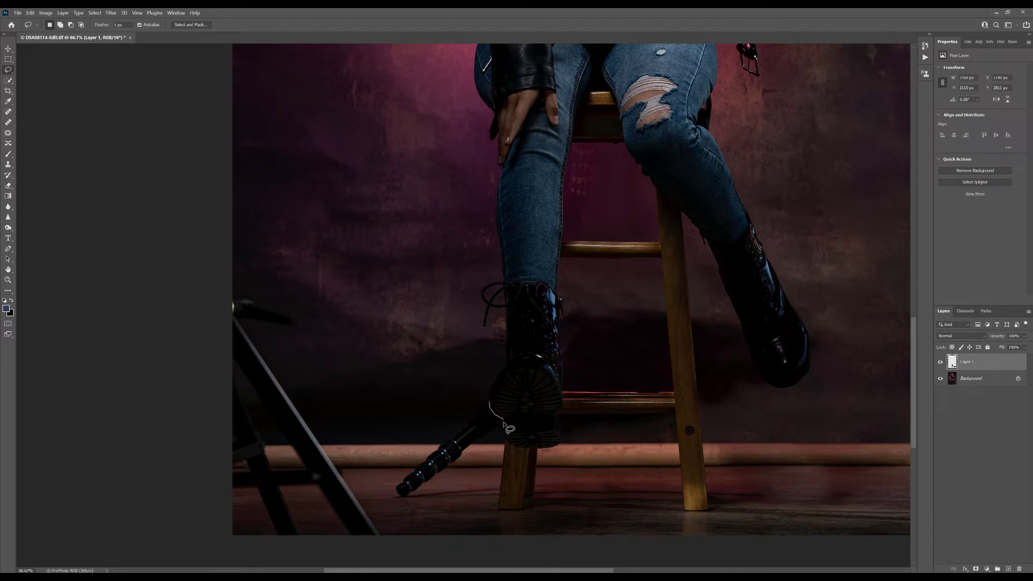
{"action": "mouse_move", "coordinate": [504, 426]}
{"action": "left_mouse_down"}
{"action": "mouse_move", "coordinate": [408, 502]}
{"action": "mouse_move", "coordinate": [391, 504]}
{"action": "mouse_move", "coordinate": [383, 489]}
{"action": "mouse_move", "coordinate": [490, 402]}
{"action": "left_mouse_up"}
Flatten the image and open Content-Aware Fill for the selected tripod foot
{"action": "right_click", "coordinate": [955, 379]}
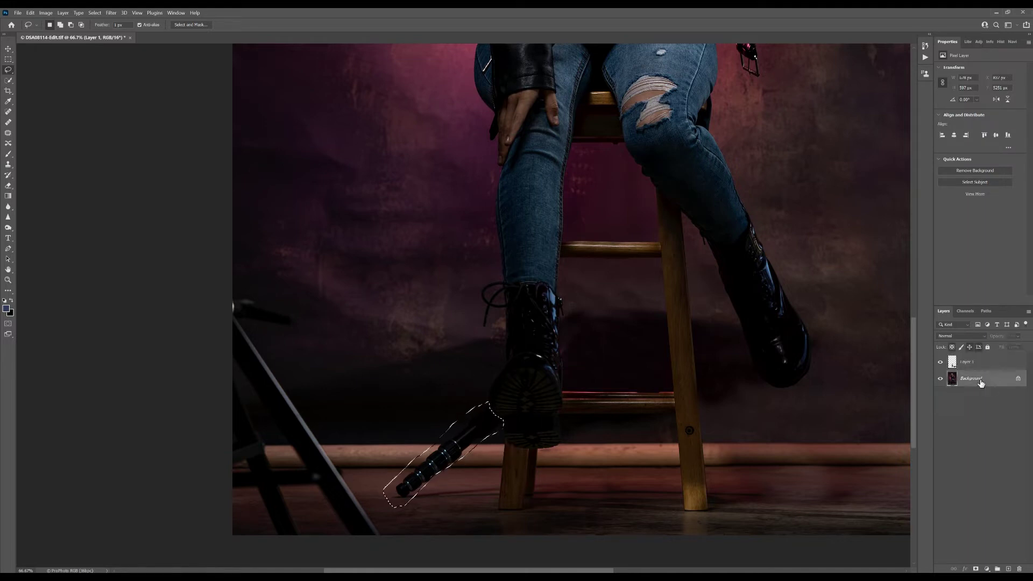
{"action": "left_click", "coordinate": [977, 459]}
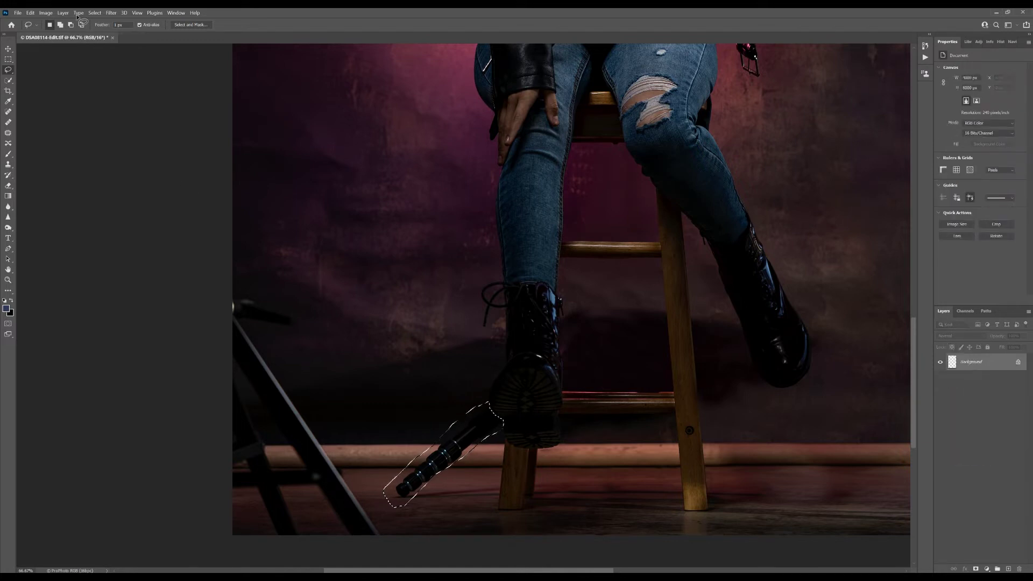
{"action": "left_click", "coordinate": [30, 13]}
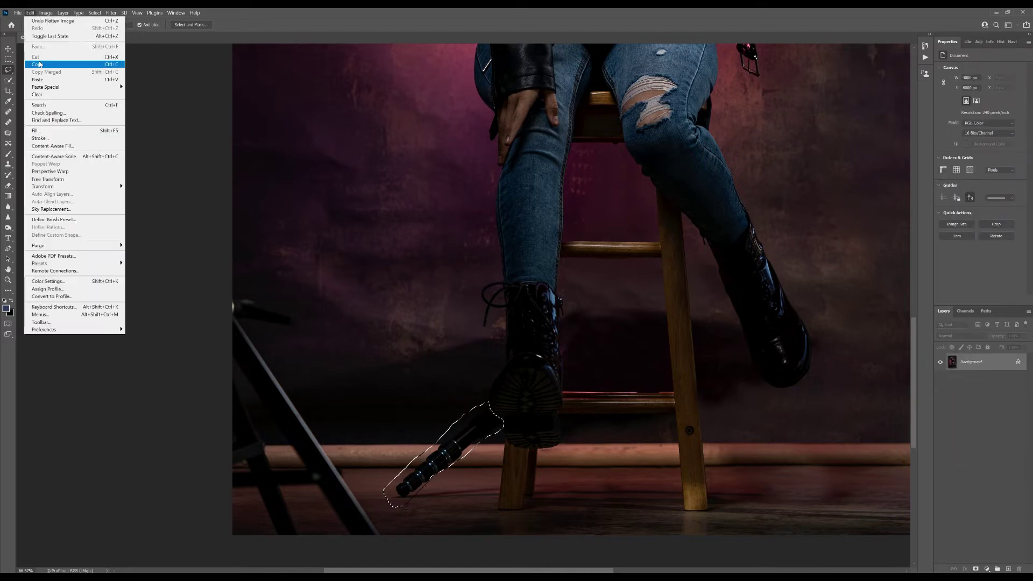
{"action": "left_click", "coordinate": [40, 146]}
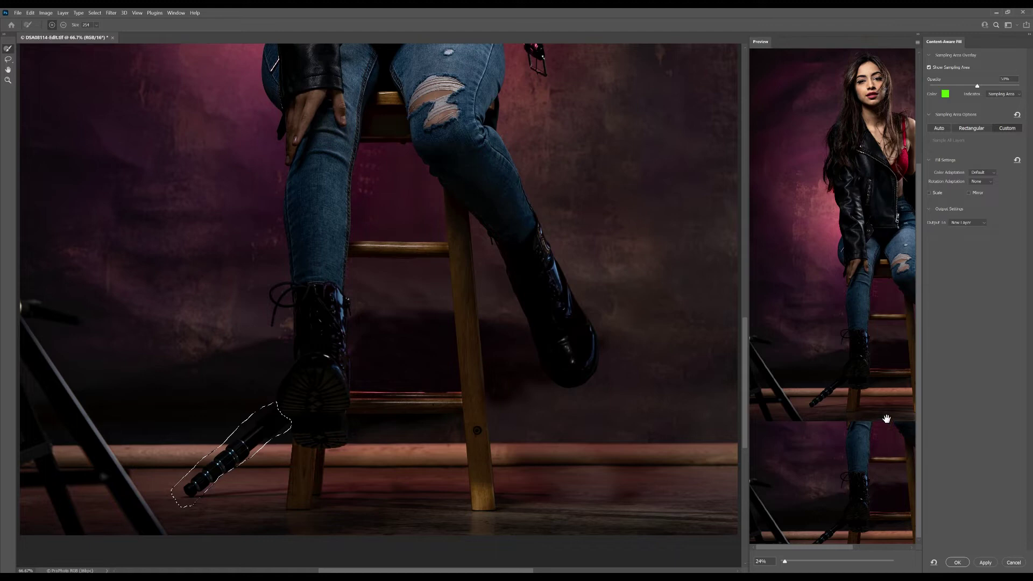
Paint a sampling area around the tripod foot, apply the fill to a new layer and clear the selection
{"action": "left_click", "coordinate": [253, 392]}
{"action": "mouse_move", "coordinate": [198, 512]}
{"action": "left_mouse_down"}
{"action": "mouse_move", "coordinate": [213, 484]}
{"action": "mouse_move", "coordinate": [262, 450]}
{"action": "mouse_move", "coordinate": [178, 518]}
{"action": "left_mouse_up"}
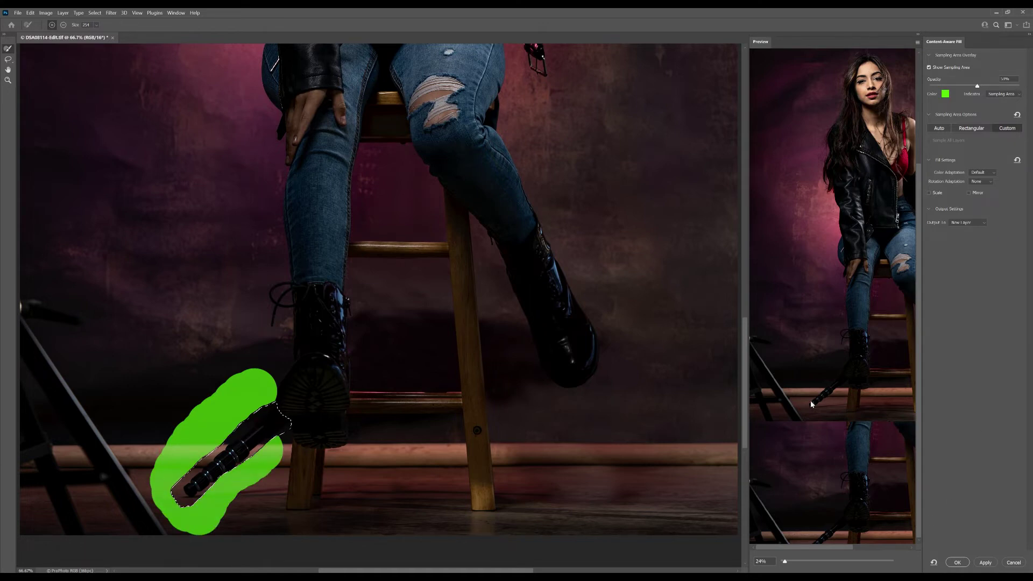
{"action": "scroll", "coordinate": [812, 404], "scroll_direction": "up", "scroll_amount": 5}
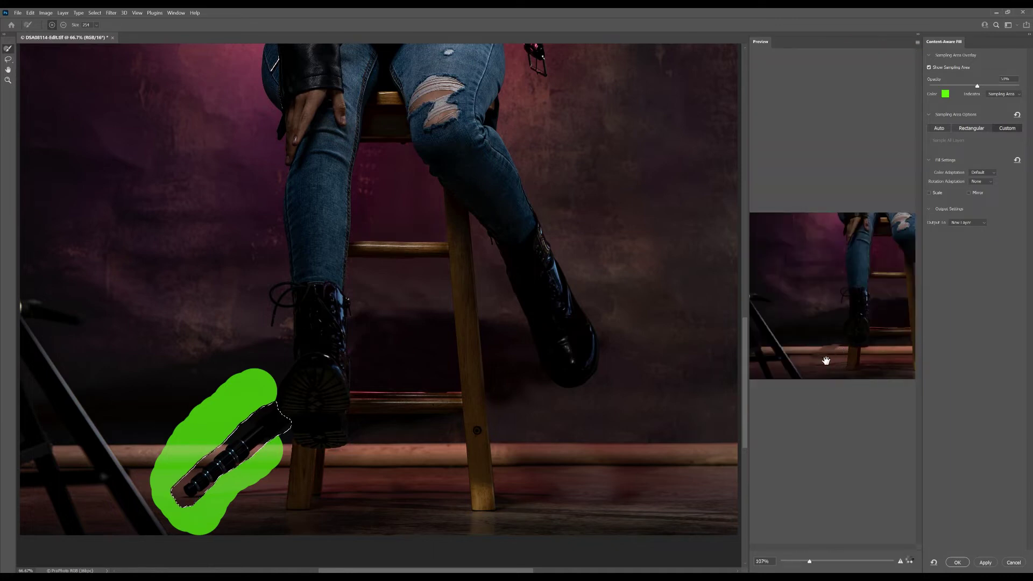
{"action": "left_click", "coordinate": [960, 562]}
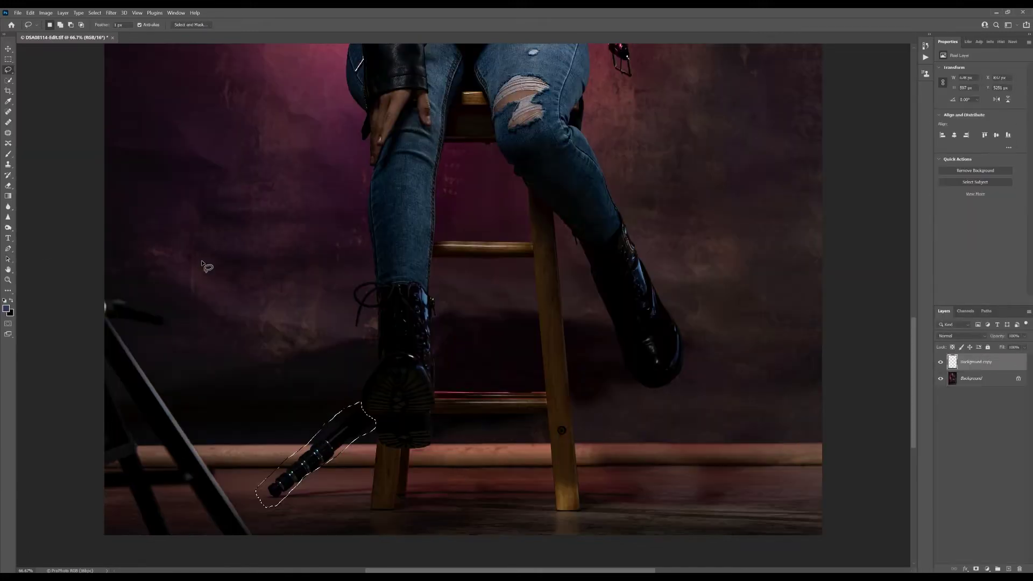
{"action": "key", "text": "ctrl+d"}
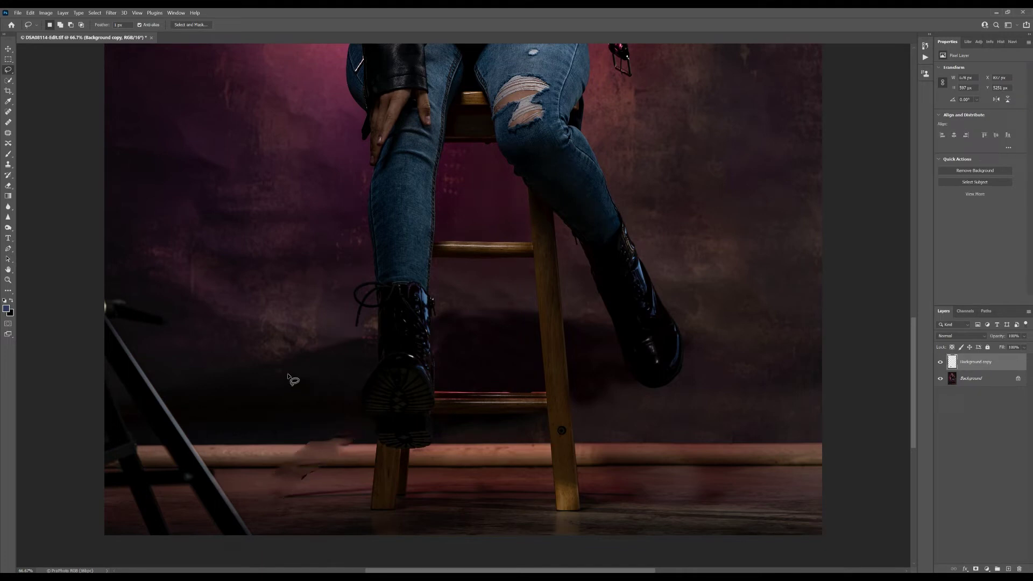
Clone the lower edge of the horizontal backdrop roll over the distorted patch left by the fill
{"action": "left_click", "coordinate": [8, 164]}
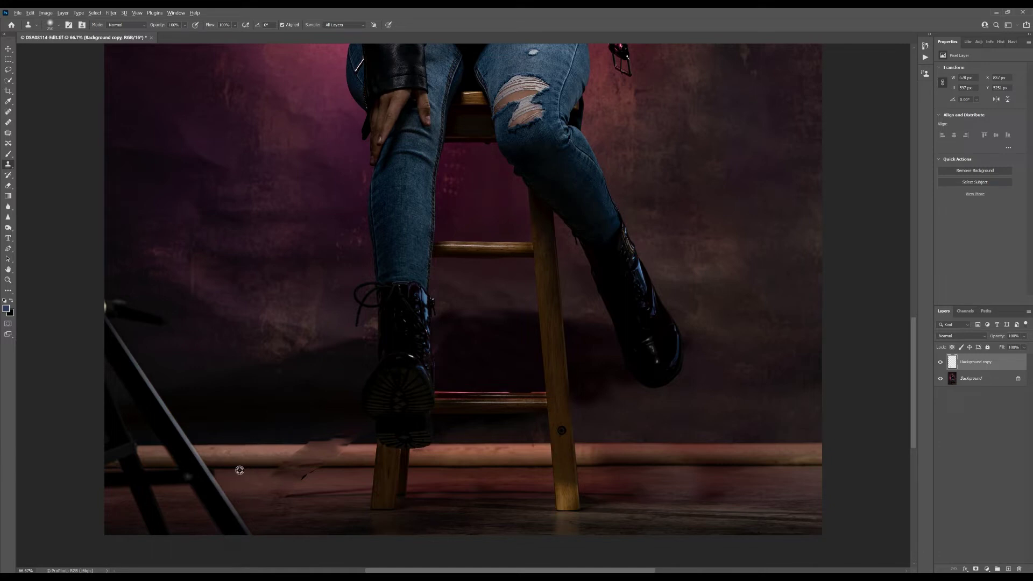
{"action": "left_click", "coordinate": [248, 466], "text": "alt"}
{"action": "left_click", "coordinate": [288, 466]}
{"action": "left_click_drag", "start_coordinate": [295, 466], "coordinate": [319, 468]}
{"action": "left_click_drag", "start_coordinate": [319, 468], "coordinate": [328, 468]}
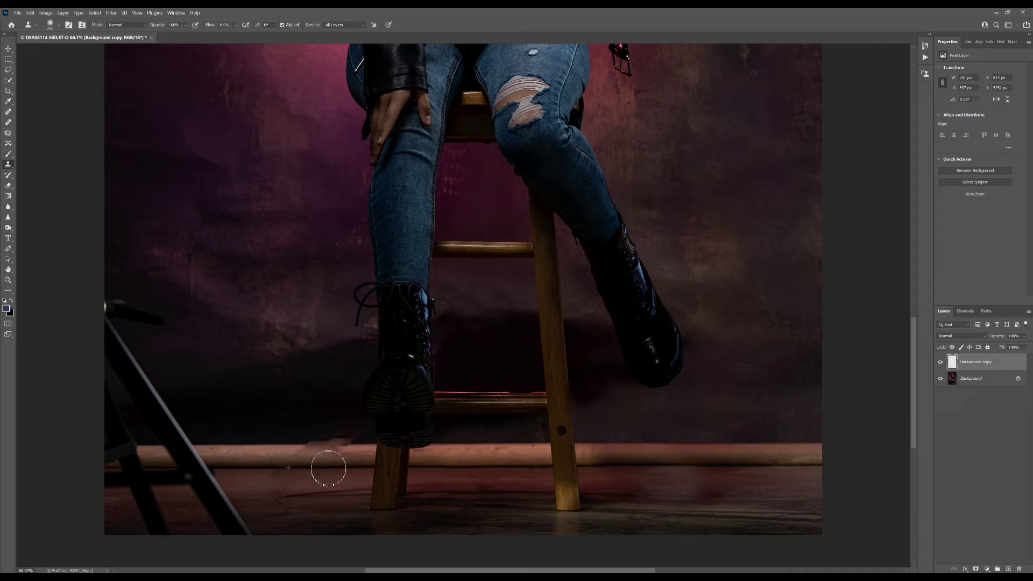
Clone over the leftover shadow on the floor below the filled patch and touch up the backdrop roll above it
{"action": "mouse_move", "coordinate": [300, 485]}
{"action": "left_mouse_down"}
{"action": "mouse_move", "coordinate": [269, 483]}
{"action": "mouse_move", "coordinate": [328, 487]}
{"action": "mouse_move", "coordinate": [317, 482]}
{"action": "mouse_move", "coordinate": [289, 512]}
{"action": "left_mouse_up"}
{"action": "left_click_drag", "start_coordinate": [323, 496], "coordinate": [288, 519]}
{"action": "left_click_drag", "start_coordinate": [321, 468], "coordinate": [276, 469]}
{"action": "left_click_drag", "start_coordinate": [277, 468], "coordinate": [300, 445]}
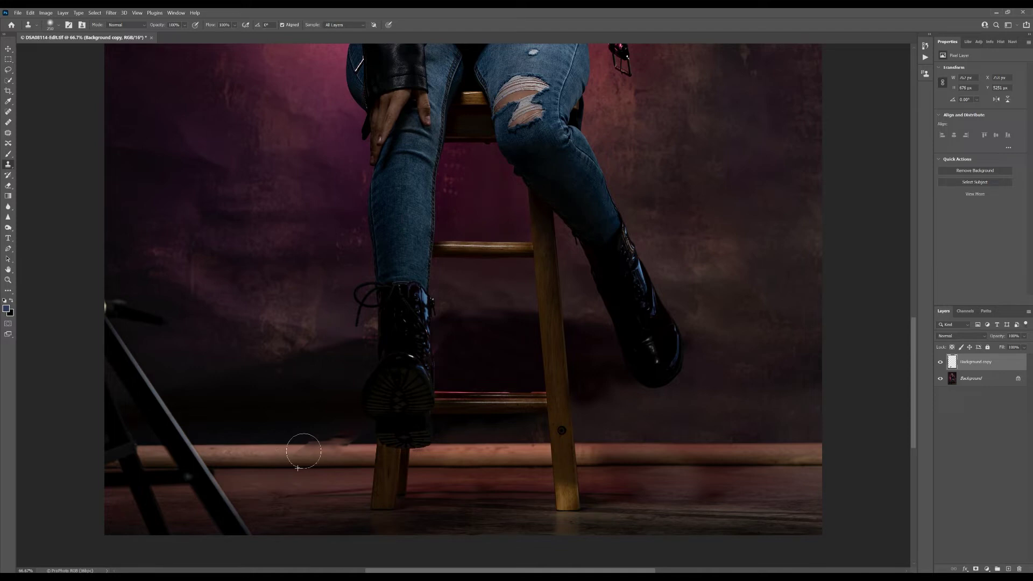
Rebuild the upper edge of the backdrop roll up to the stool leg by cloning a clean stretch of the roll
{"action": "left_click", "coordinate": [273, 444], "text": "alt"}
{"action": "left_click", "coordinate": [307, 447]}
{"action": "left_click", "coordinate": [343, 441]}
{"action": "left_click", "coordinate": [351, 441]}
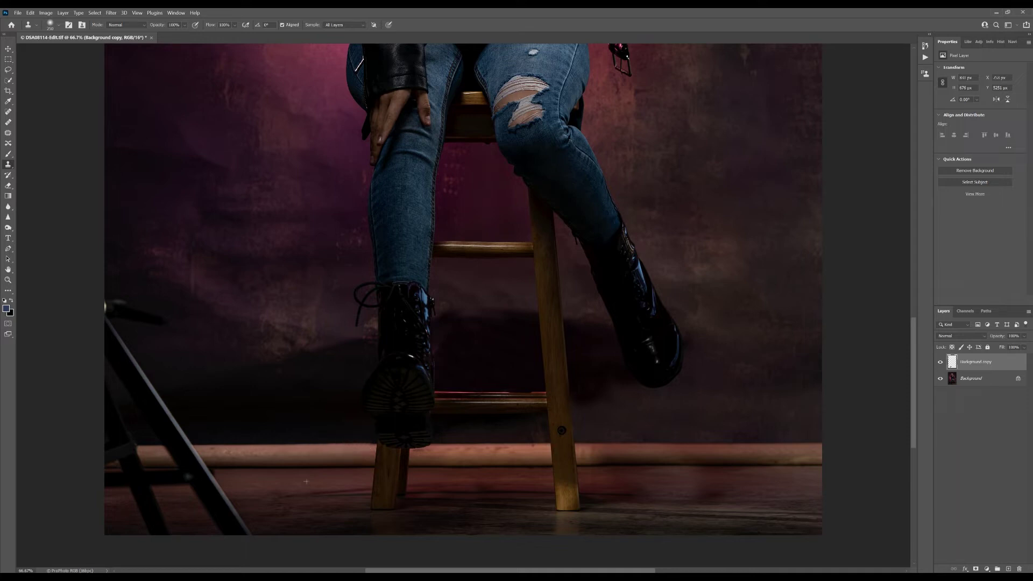
{"action": "left_click", "coordinate": [362, 444]}
Outline the black stand in the photo's lower-left corner with the freehand Lasso and flatten the image
{"action": "left_click", "coordinate": [6, 71]}
{"action": "mouse_move", "coordinate": [105, 293]}
{"action": "left_mouse_down"}
{"action": "mouse_move", "coordinate": [175, 310]}
{"action": "mouse_move", "coordinate": [167, 328]}
{"action": "mouse_move", "coordinate": [126, 329]}
{"action": "mouse_move", "coordinate": [254, 506]}
{"action": "mouse_move", "coordinate": [261, 551]}
{"action": "mouse_move", "coordinate": [88, 538]}
{"action": "mouse_move", "coordinate": [108, 461]}
{"action": "mouse_move", "coordinate": [98, 457]}
{"action": "mouse_move", "coordinate": [95, 370]}
{"action": "mouse_move", "coordinate": [106, 295]}
{"action": "left_mouse_up"}
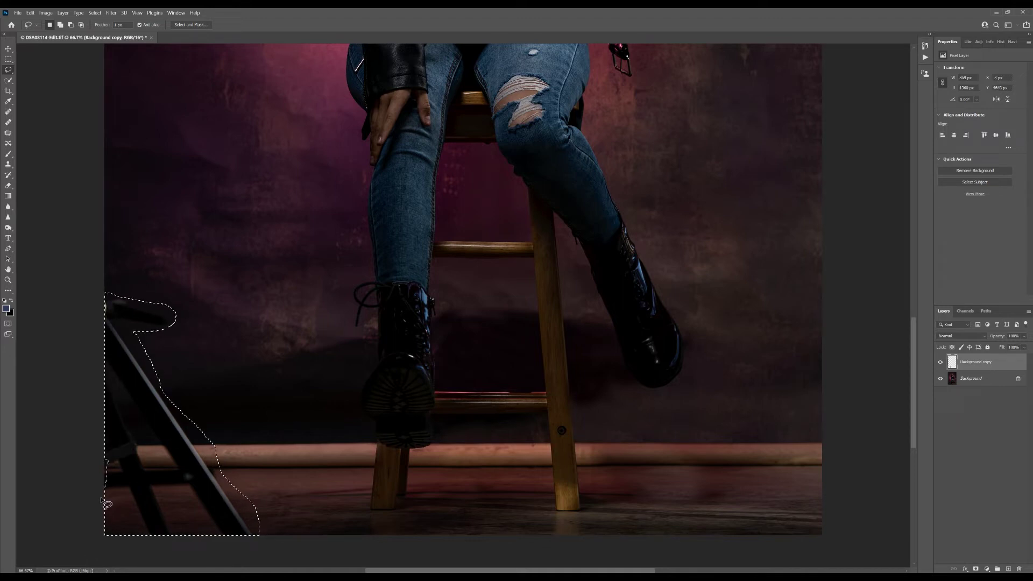
{"action": "left_click", "coordinate": [991, 379]}
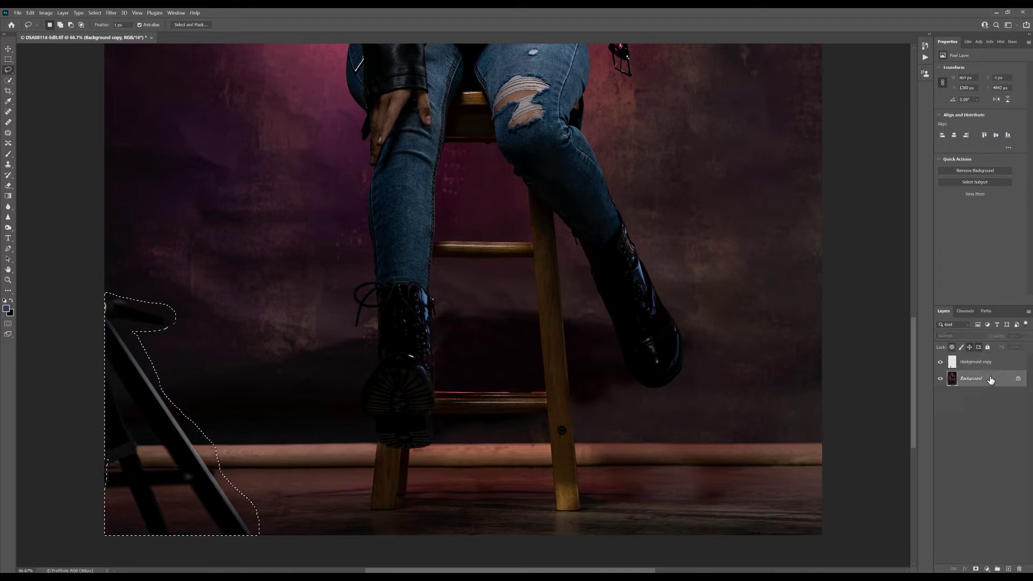
{"action": "right_click", "coordinate": [991, 380]}
{"action": "left_click", "coordinate": [979, 455]}
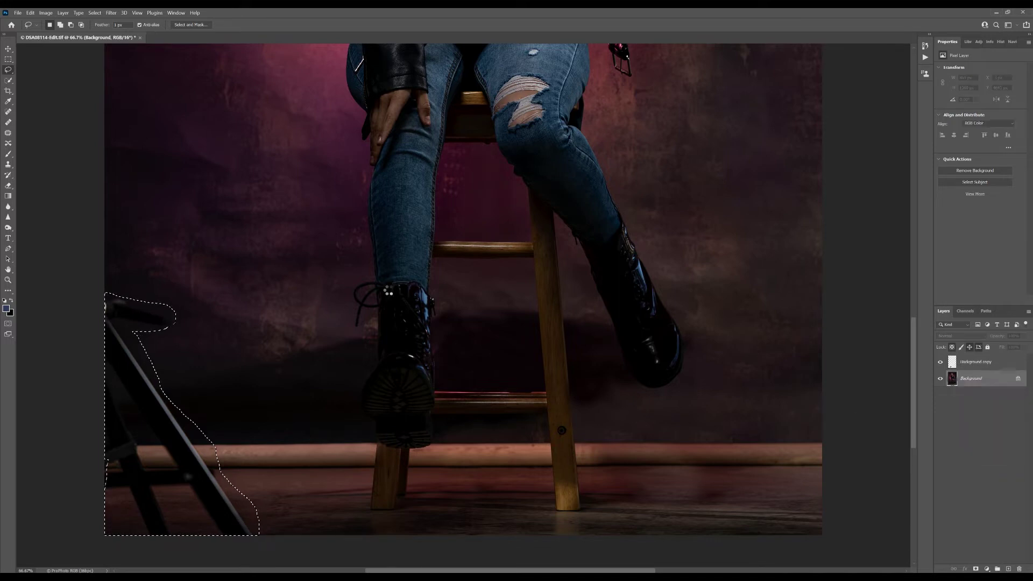
Open Content-Aware Fill for the stand selection and paint a sampling area over the backdrop and floor along its edge
{"action": "left_click", "coordinate": [30, 12]}
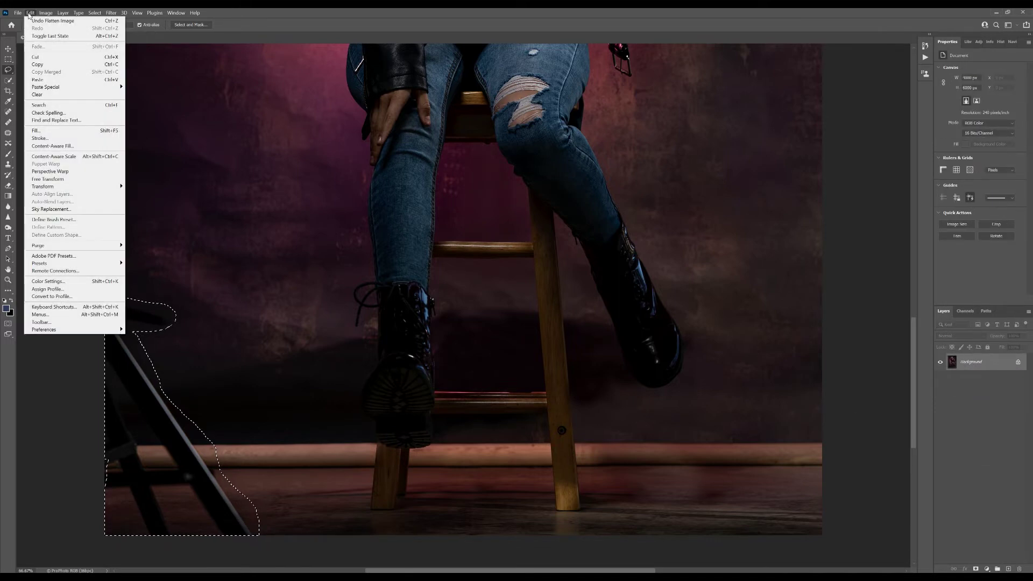
{"action": "left_click", "coordinate": [41, 146]}
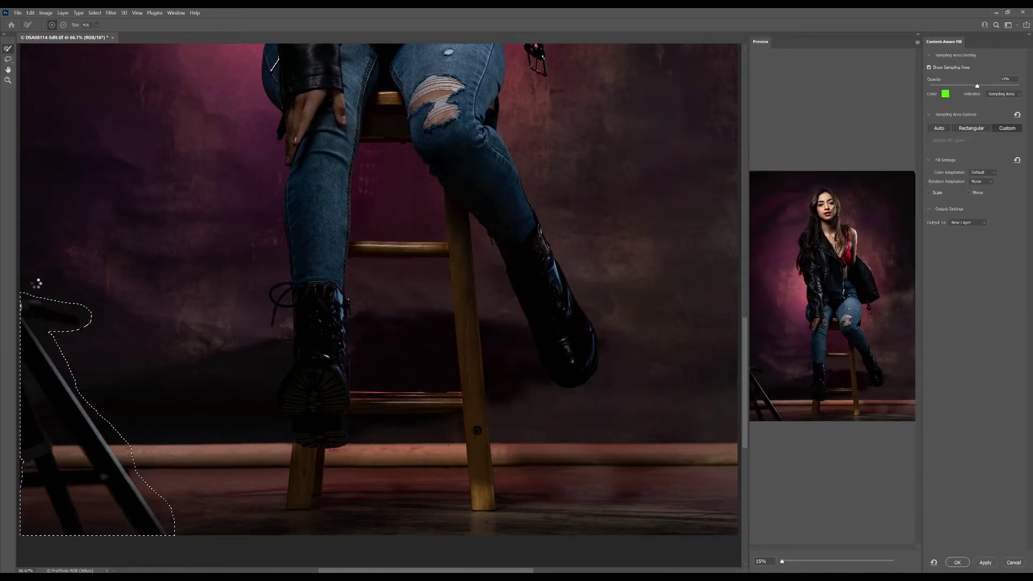
{"action": "left_click", "coordinate": [30, 278]}
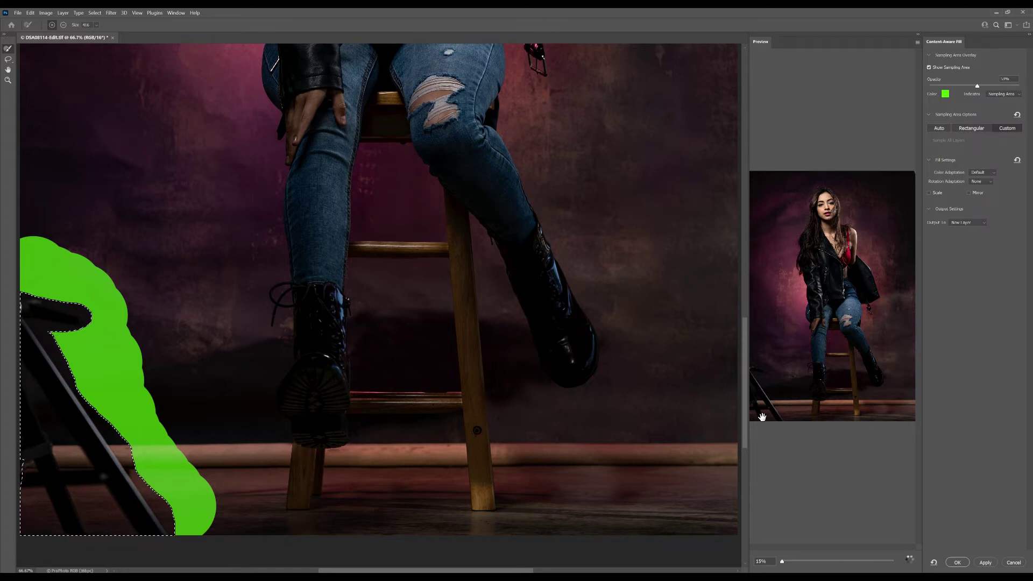
Check the fill preview, apply the Content-Aware Fill over the corner stand to a new layer, and deselect
{"action": "scroll", "coordinate": [762, 417], "scroll_direction": "up", "scroll_amount": 3}
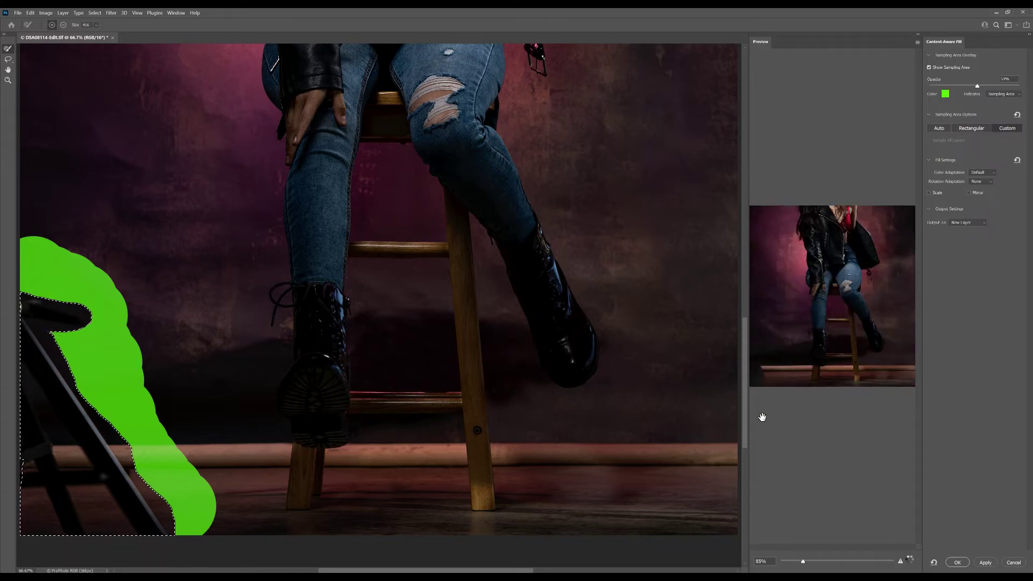
{"action": "left_click", "coordinate": [958, 563]}
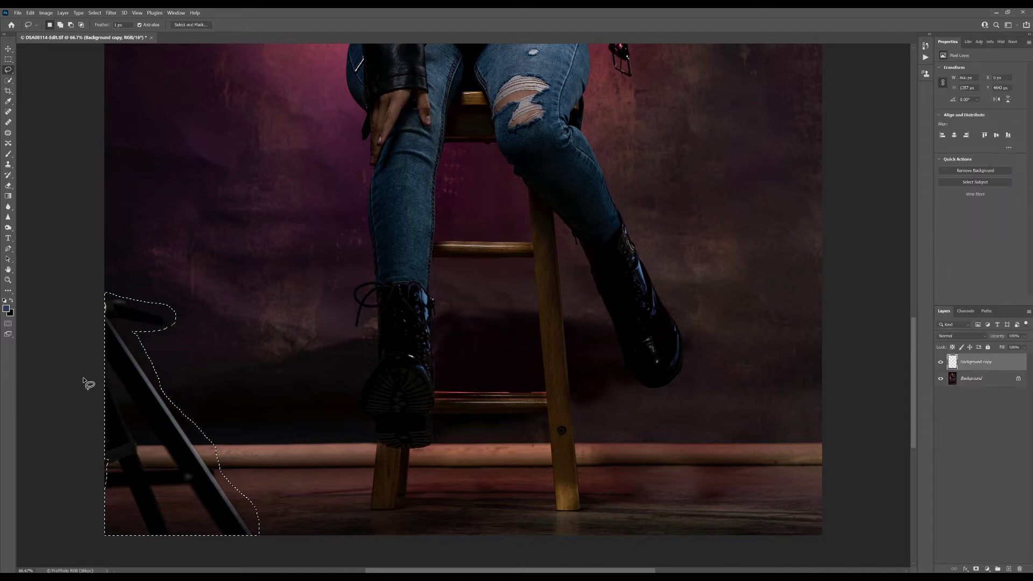
{"action": "key", "text": "ctrl+d"}
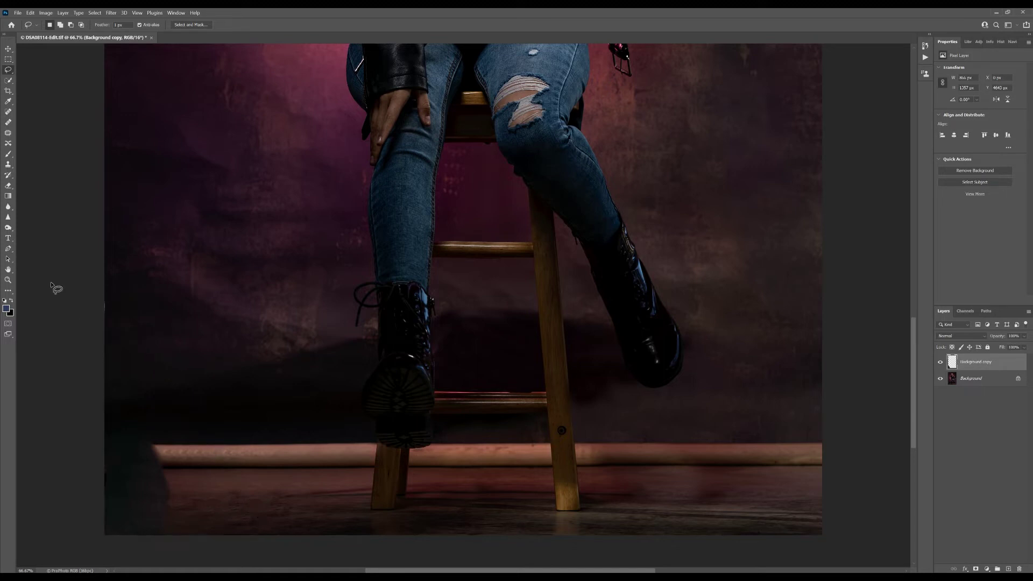
Extend the backdrop roll to the photo's left edge by cloning a clean stretch of it over the dark patch
{"action": "left_click", "coordinate": [8, 163]}
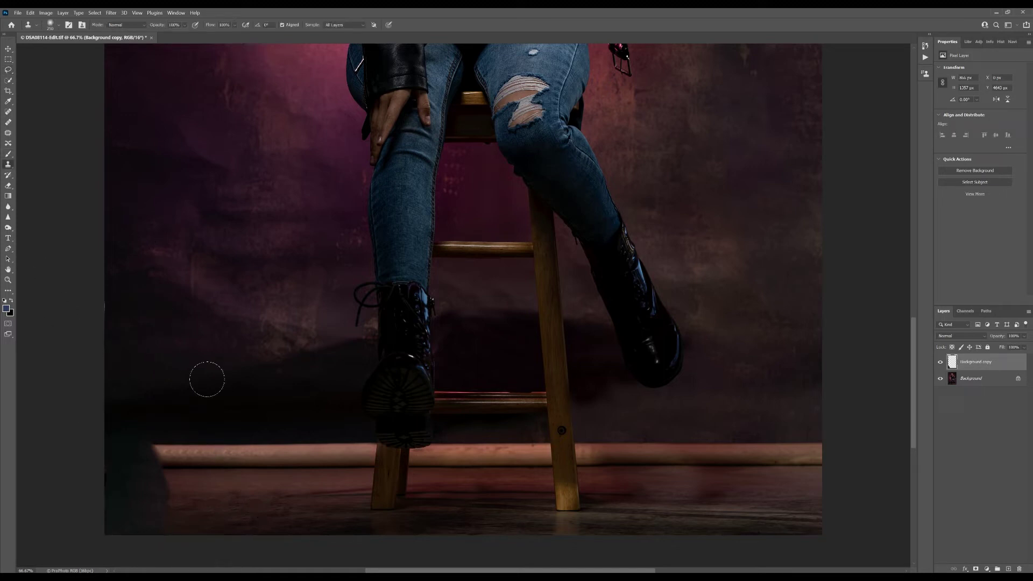
{"action": "key", "text": "bracketright"}
{"action": "left_click", "coordinate": [211, 454], "text": "alt"}
{"action": "left_click", "coordinate": [141, 454]}
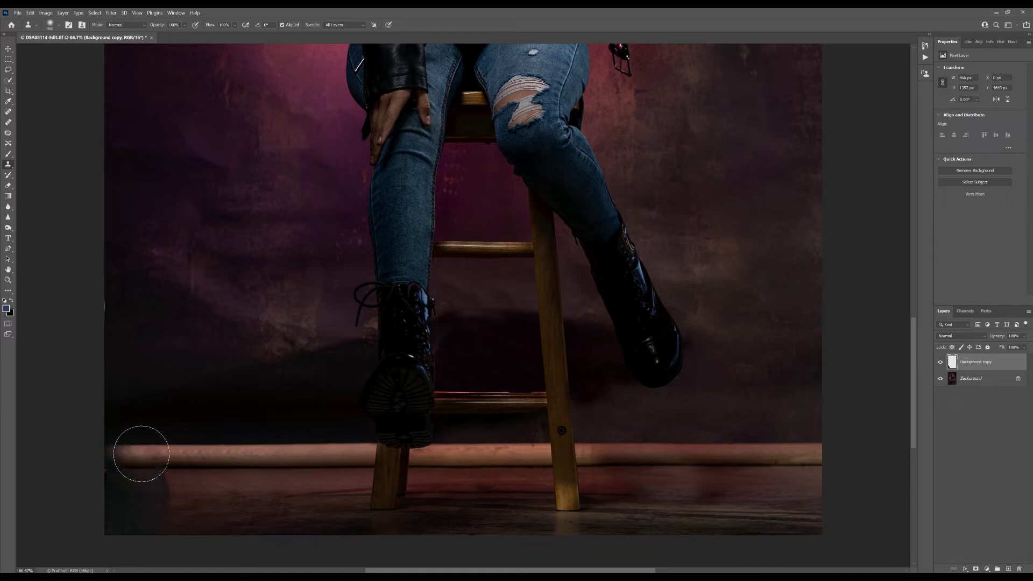
{"action": "left_click_drag", "start_coordinate": [141, 453], "coordinate": [155, 453]}
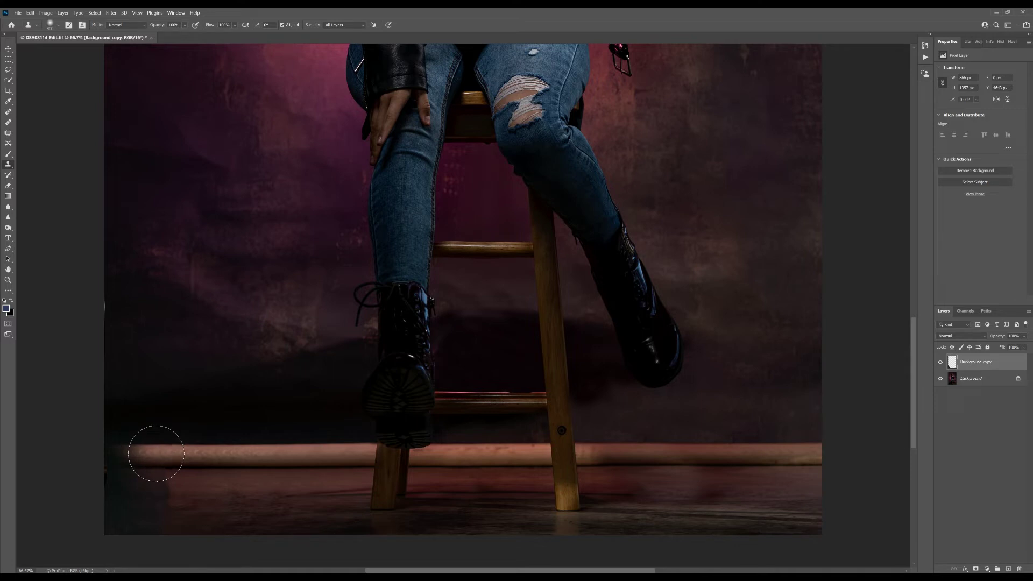
{"action": "mouse_move", "coordinate": [156, 454]}
{"action": "left_mouse_down"}
{"action": "mouse_move", "coordinate": [113, 454]}
{"action": "mouse_move", "coordinate": [103, 474]}
{"action": "left_mouse_up"}
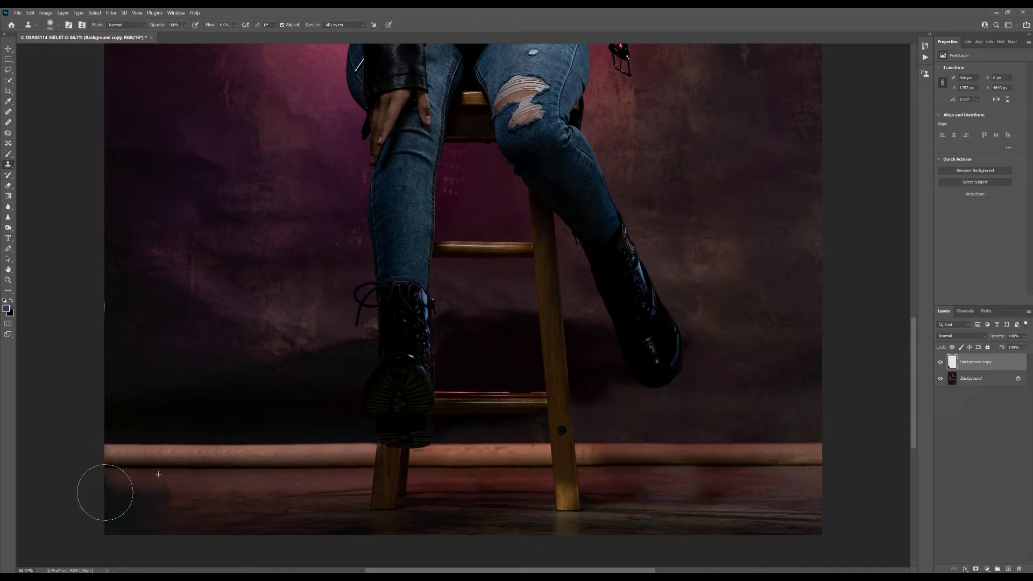
Clone clean floor over the dark patch in the photo's lower-left corner and touch up the backdrop's left edge with a smaller brush
{"action": "left_click", "coordinate": [157, 504], "text": "alt"}
{"action": "mouse_move", "coordinate": [157, 505]}
{"action": "left_mouse_down"}
{"action": "mouse_move", "coordinate": [105, 517]}
{"action": "mouse_move", "coordinate": [120, 512]}
{"action": "mouse_move", "coordinate": [111, 500]}
{"action": "mouse_move", "coordinate": [104, 509]}
{"action": "mouse_move", "coordinate": [156, 515]}
{"action": "mouse_move", "coordinate": [163, 504]}
{"action": "mouse_move", "coordinate": [143, 519]}
{"action": "mouse_move", "coordinate": [109, 498]}
{"action": "mouse_move", "coordinate": [231, 519]}
{"action": "mouse_move", "coordinate": [269, 512]}
{"action": "mouse_move", "coordinate": [240, 508]}
{"action": "left_mouse_up"}
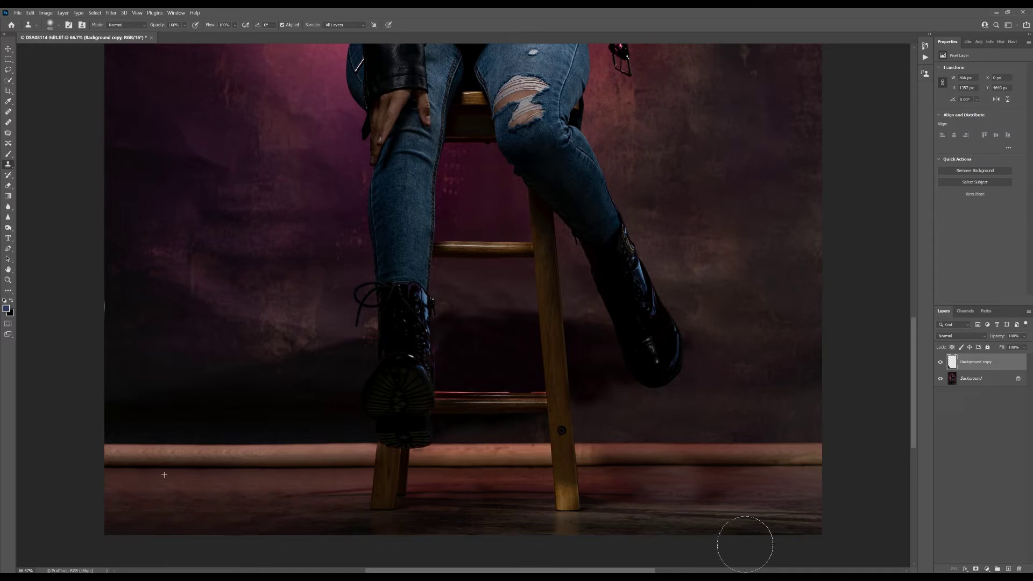
{"action": "left_click_drag", "start_coordinate": [185, 326], "coordinate": [155, 318]}
{"action": "key", "text": "bracketleft"}
{"action": "key", "text": "bracketleft"}
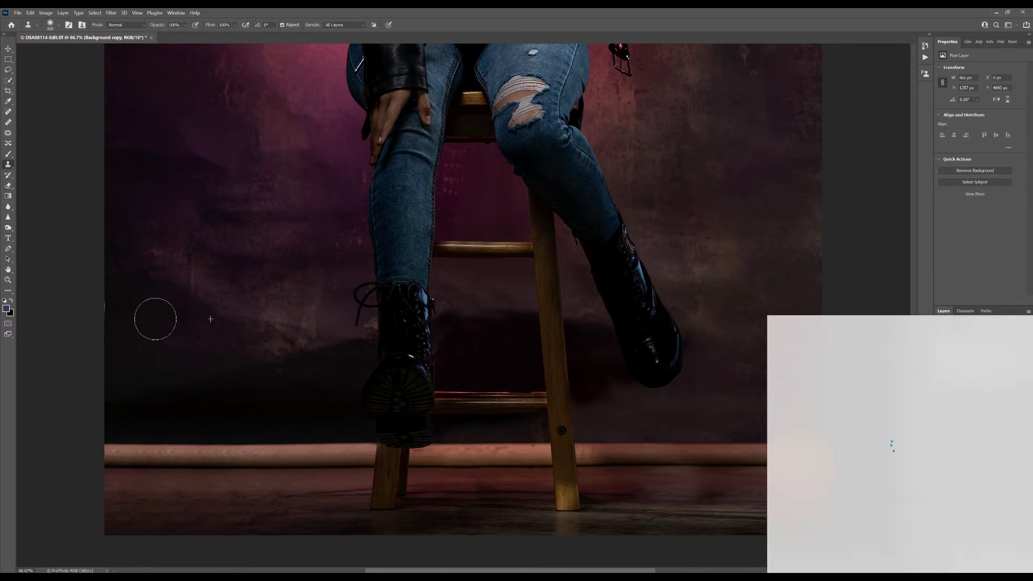
{"action": "key", "text": "bracketleft"}
{"action": "left_click", "coordinate": [127, 312], "text": "alt"}
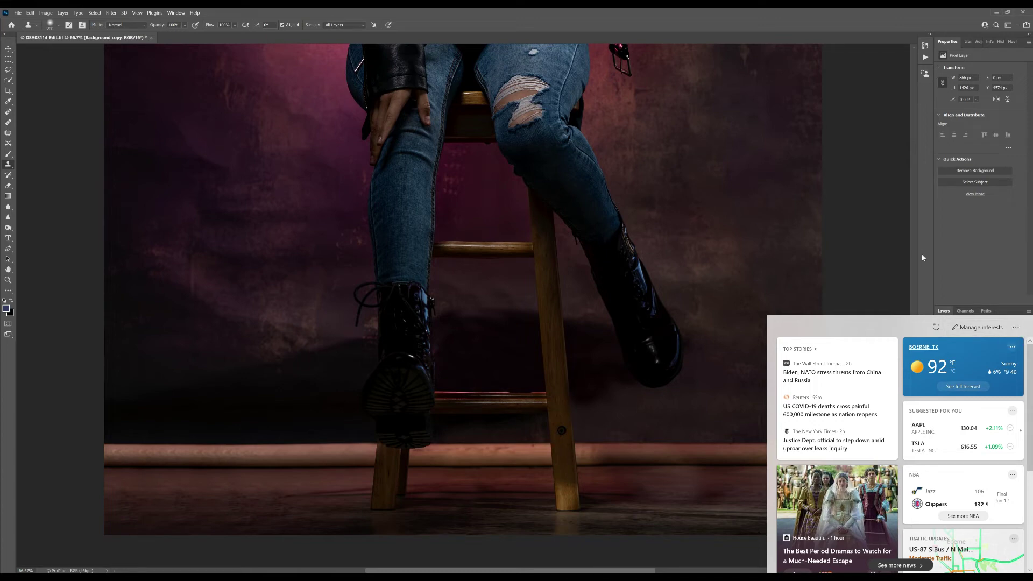
Dismiss the news and weather pop-up covering the workspace
{"action": "left_click", "coordinate": [1011, 329]}
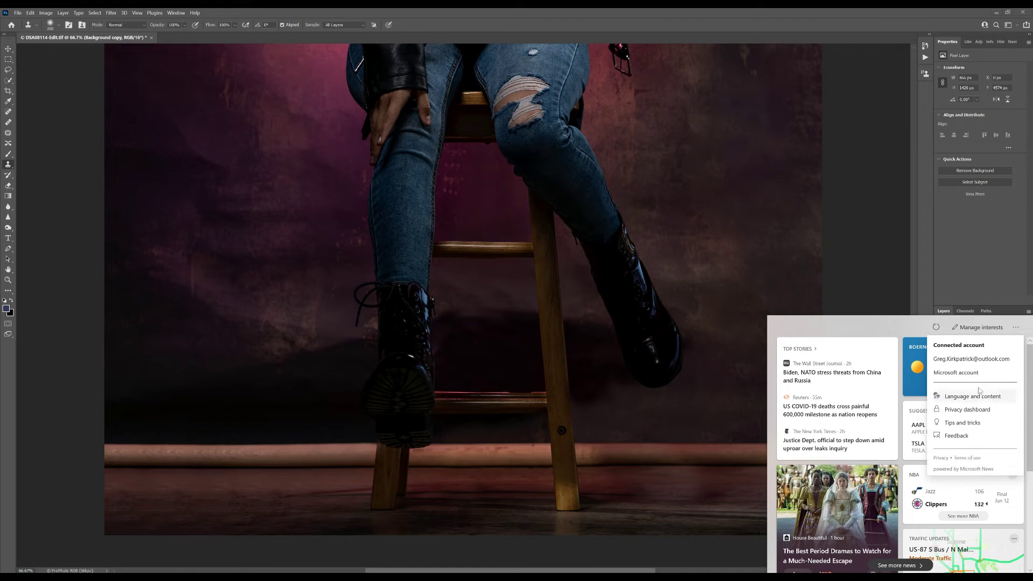
{"action": "left_click", "coordinate": [922, 21]}
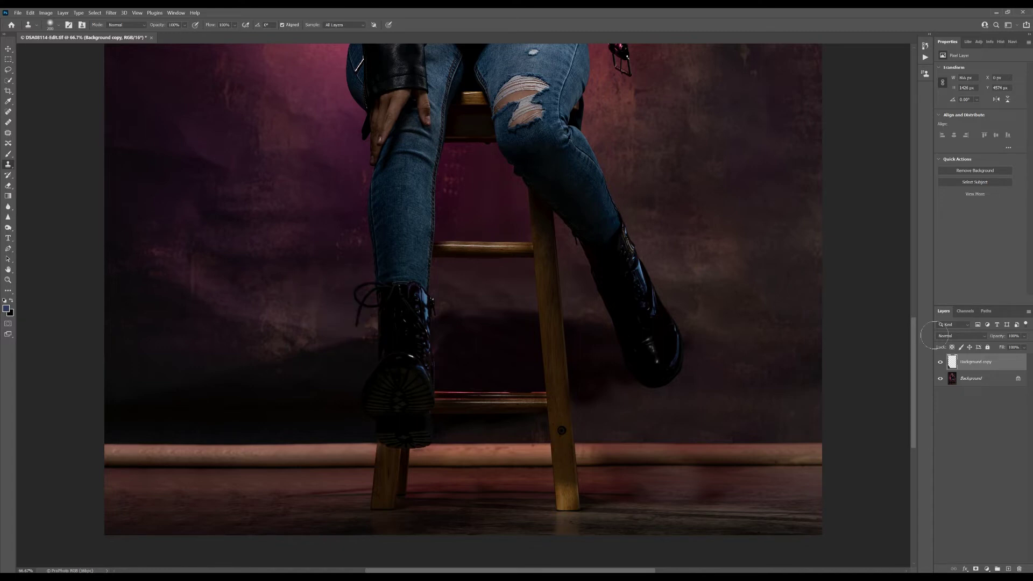
Clone dark backdrop over the white sliver in the photo's upper-right corner
{"action": "left_click_drag", "start_coordinate": [912, 341], "coordinate": [912, 339]}
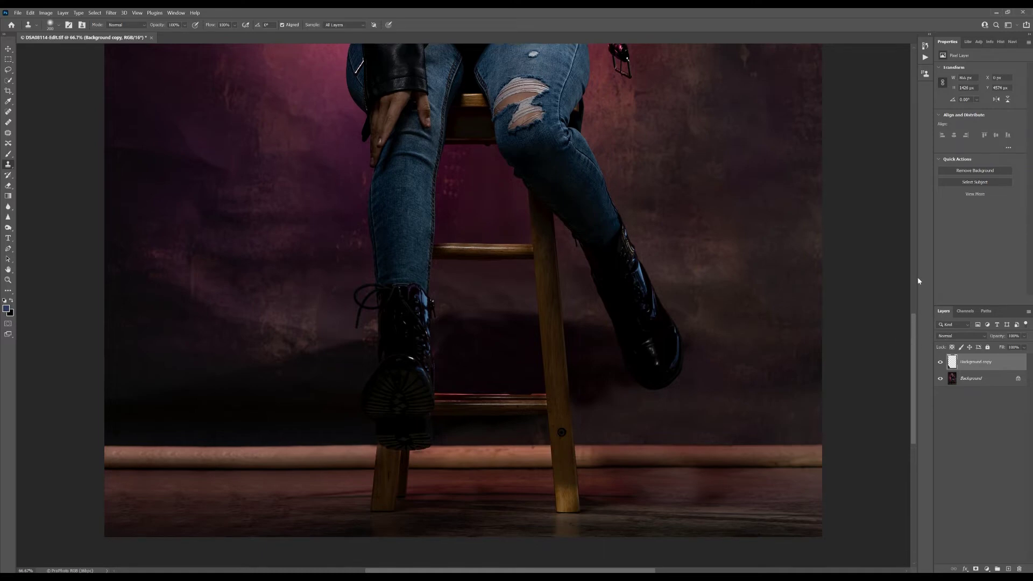
{"action": "scroll", "coordinate": [919, 281], "scroll_direction": "up", "scroll_amount": 8}
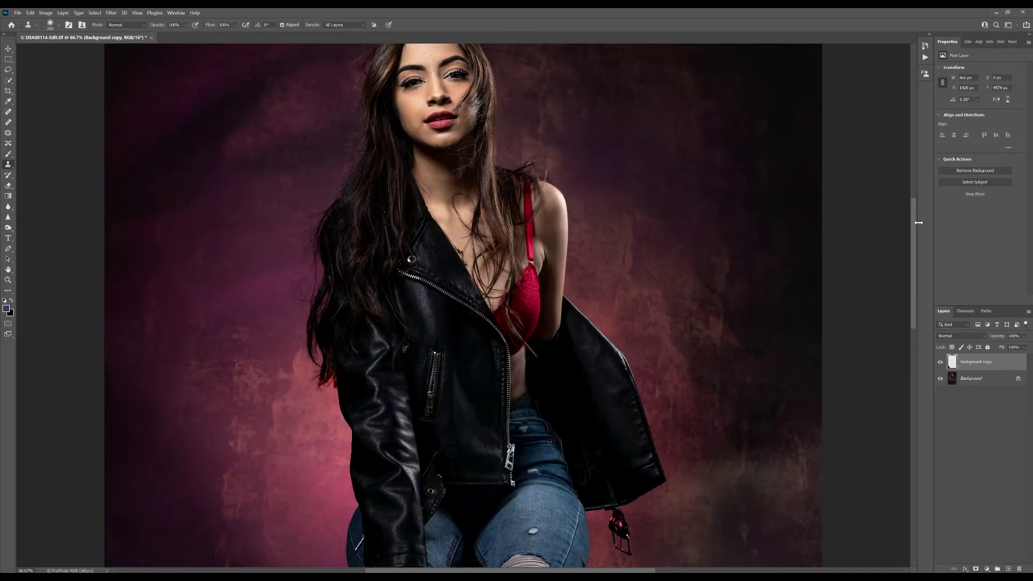
{"action": "key", "text": "ctrl+0"}
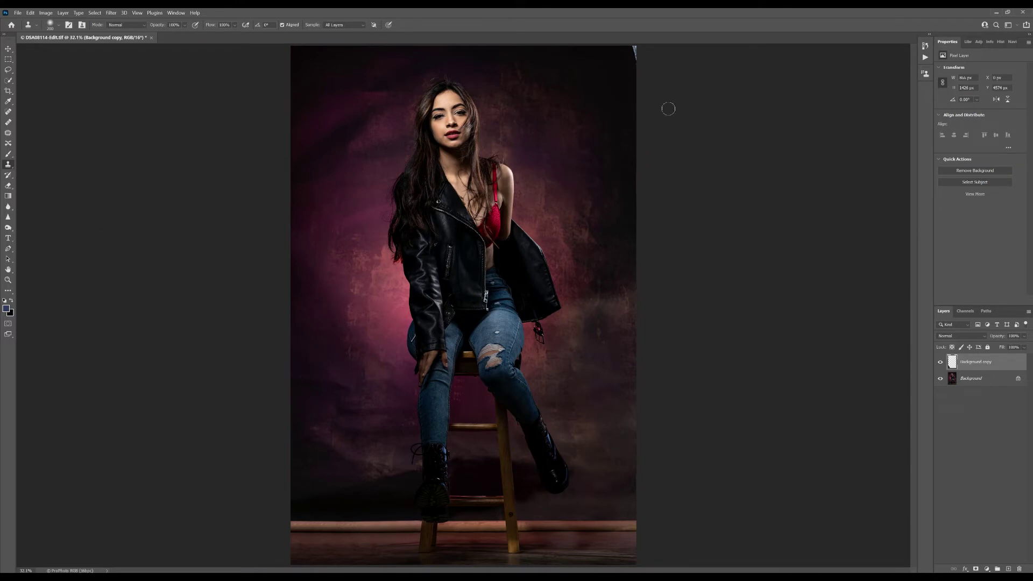
{"action": "key", "text": "ctrl+minus"}
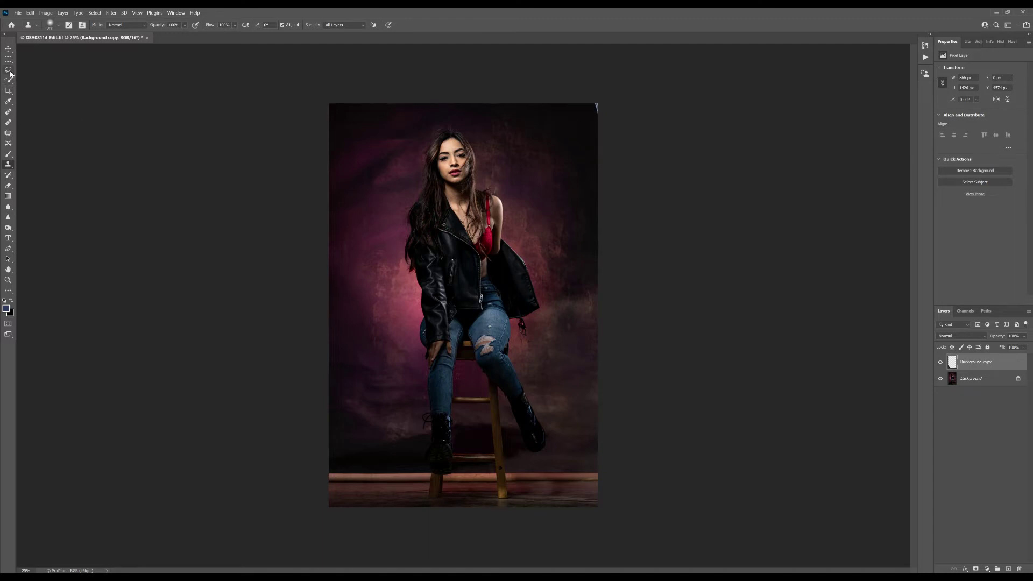
{"action": "left_click", "coordinate": [588, 120], "text": "alt"}
{"action": "left_click_drag", "start_coordinate": [596, 104], "coordinate": [597, 108]}
Outline the strip of backdrop directly above the stool's lower rung, including the red line, with the Polygonal Lasso
{"action": "key", "text": "ctrl+equal"}
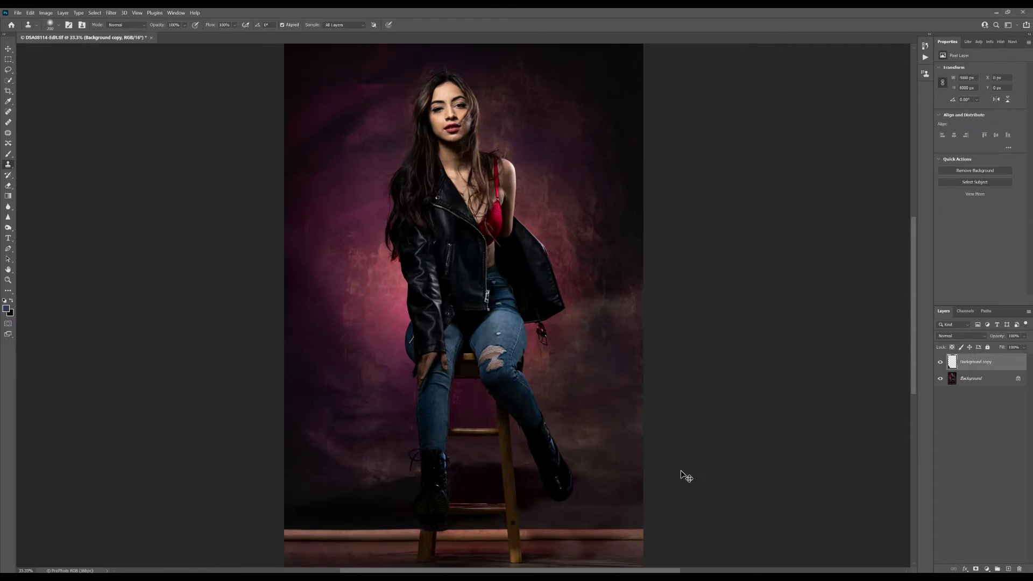
{"action": "key", "text": "ctrl+equal"}
{"action": "left_click_drag", "start_coordinate": [554, 469], "coordinate": [597, 292]}
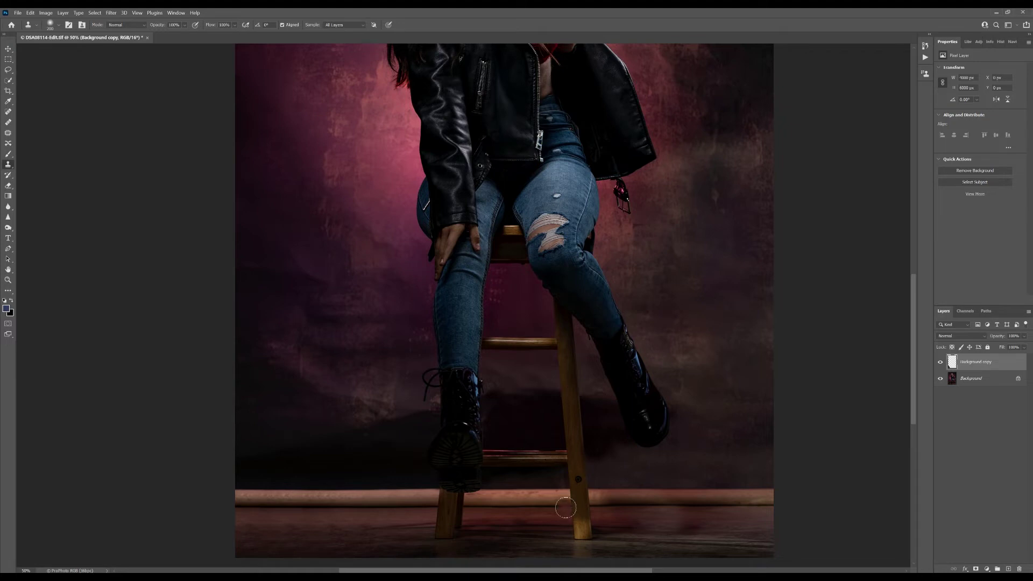
{"action": "left_click", "coordinate": [521, 455]}
{"action": "left_click", "coordinate": [9, 59]}
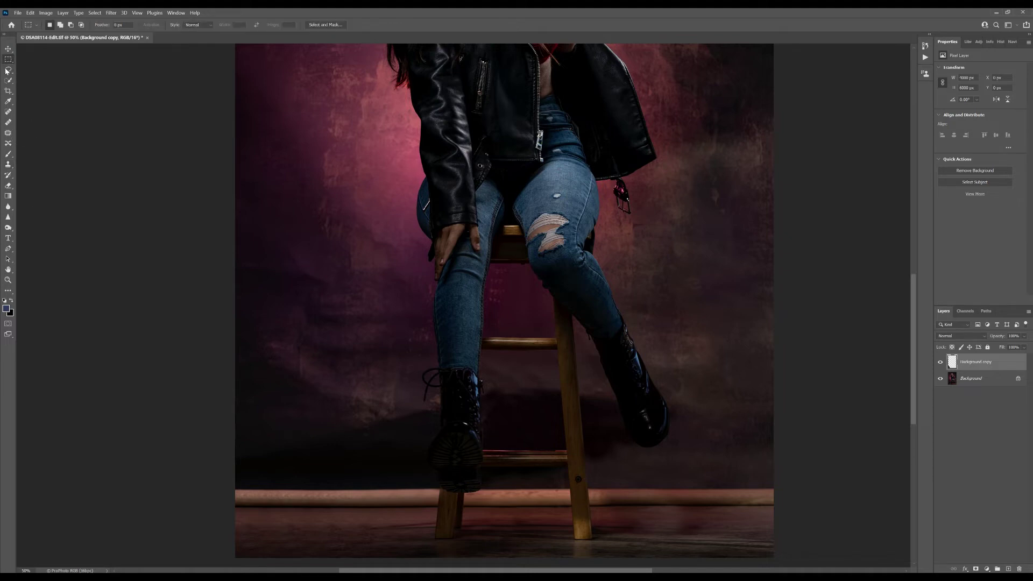
{"action": "right_click", "coordinate": [7, 71]}
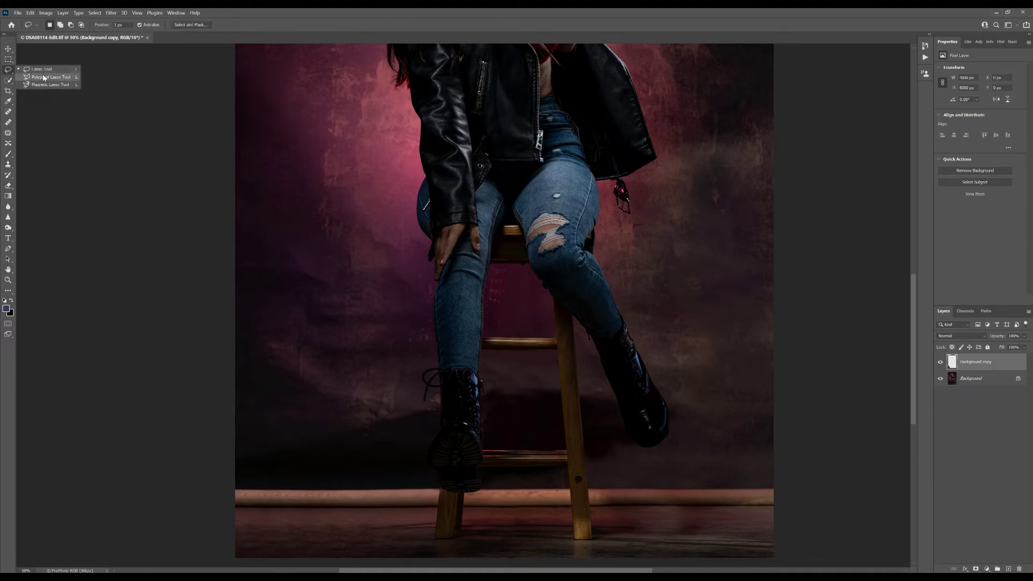
{"action": "left_click", "coordinate": [38, 77]}
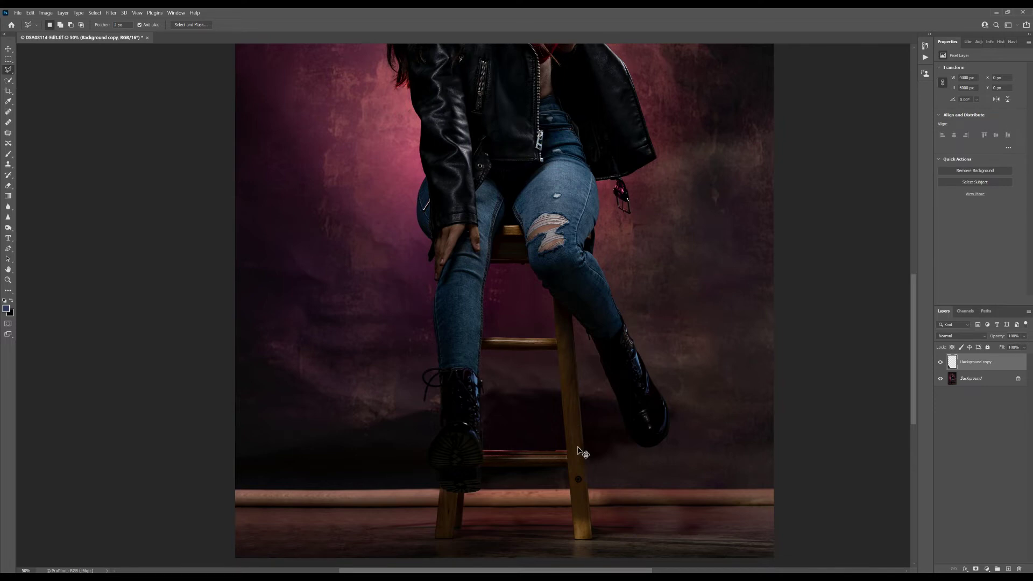
{"action": "key", "text": "ctrl+plus"}
{"action": "key", "text": "ctrl+plus"}
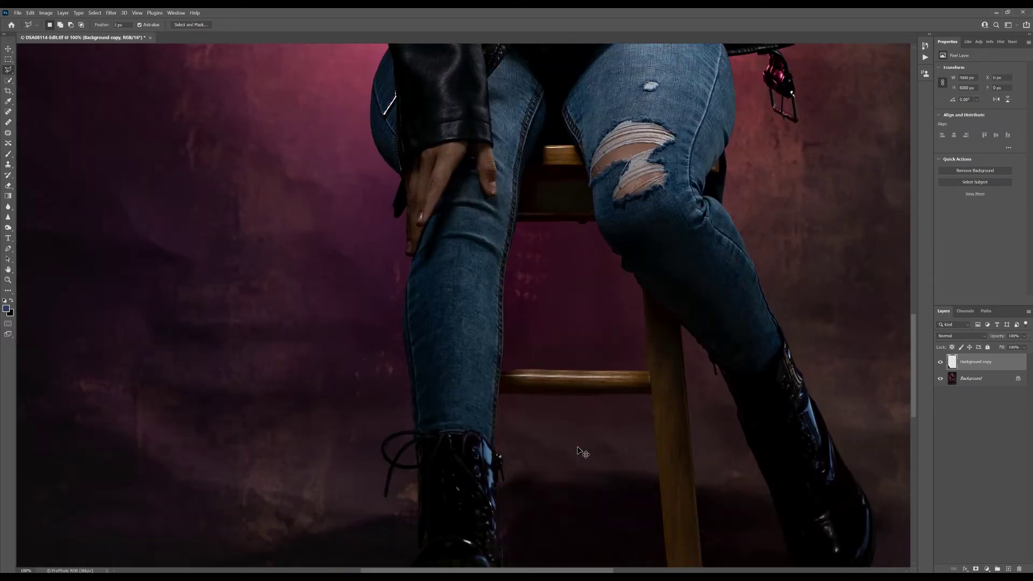
{"action": "left_click_drag", "start_coordinate": [627, 360], "coordinate": [611, 208]}
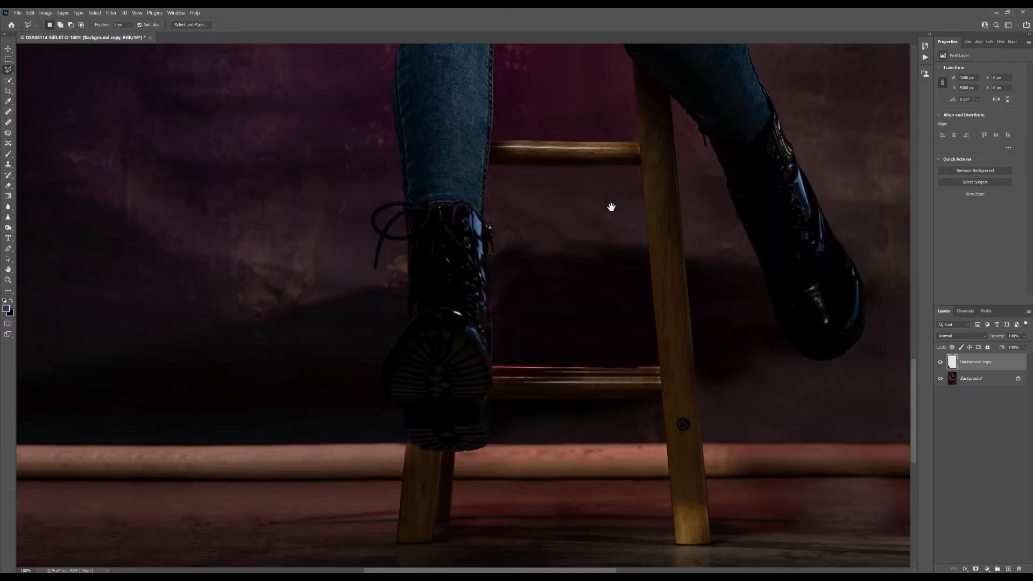
{"action": "left_click", "coordinate": [660, 369]}
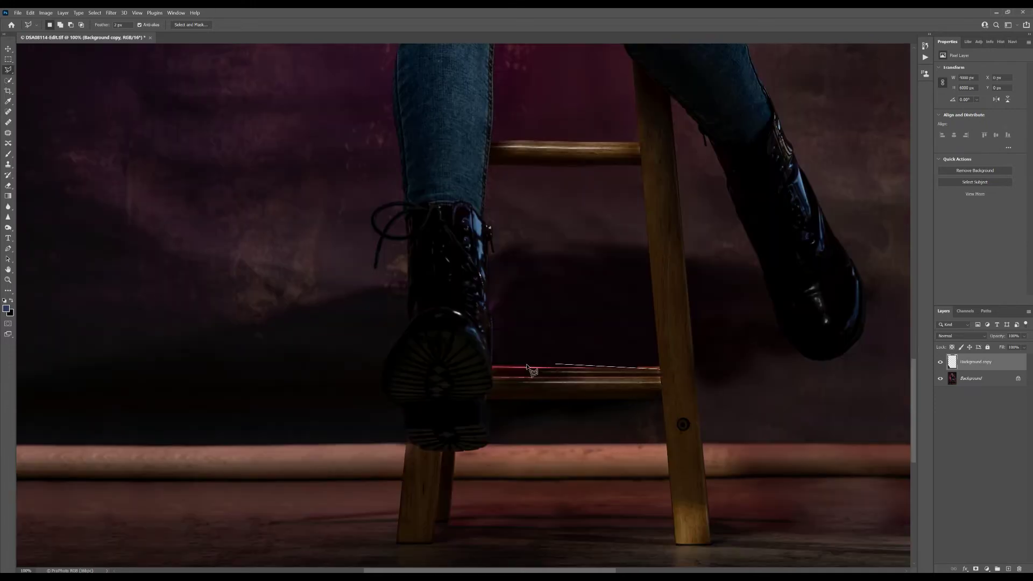
{"action": "left_click", "coordinate": [492, 368]}
{"action": "left_click", "coordinate": [499, 381]}
{"action": "double_click", "coordinate": [661, 380]}
{"action": "left_click", "coordinate": [507, 348]}
{"action": "left_click", "coordinate": [493, 350]}
{"action": "left_click", "coordinate": [493, 368]}
{"action": "left_click", "coordinate": [637, 368]}
{"action": "left_click", "coordinate": [659, 368]}
{"action": "left_click", "coordinate": [507, 349]}
Clone dark backdrop over the red line inside the selection above the lower rung with a smaller brush, and deselect
{"action": "left_click", "coordinate": [9, 164]}
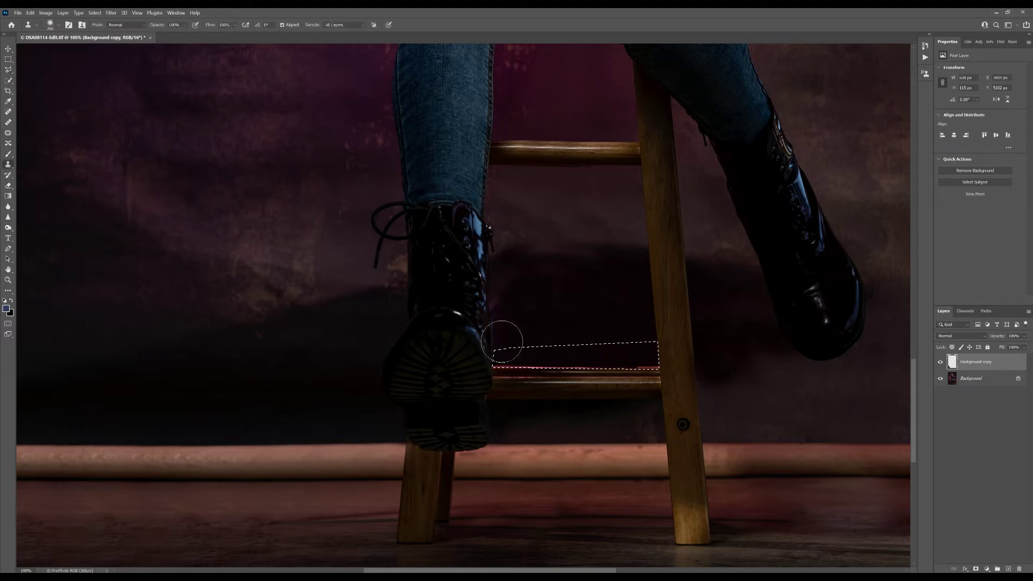
{"action": "key", "text": "bracketleft"}
{"action": "key", "text": "bracketleft"}
{"action": "key", "text": "bracketleft"}
{"action": "left_click", "coordinate": [516, 357], "text": "alt"}
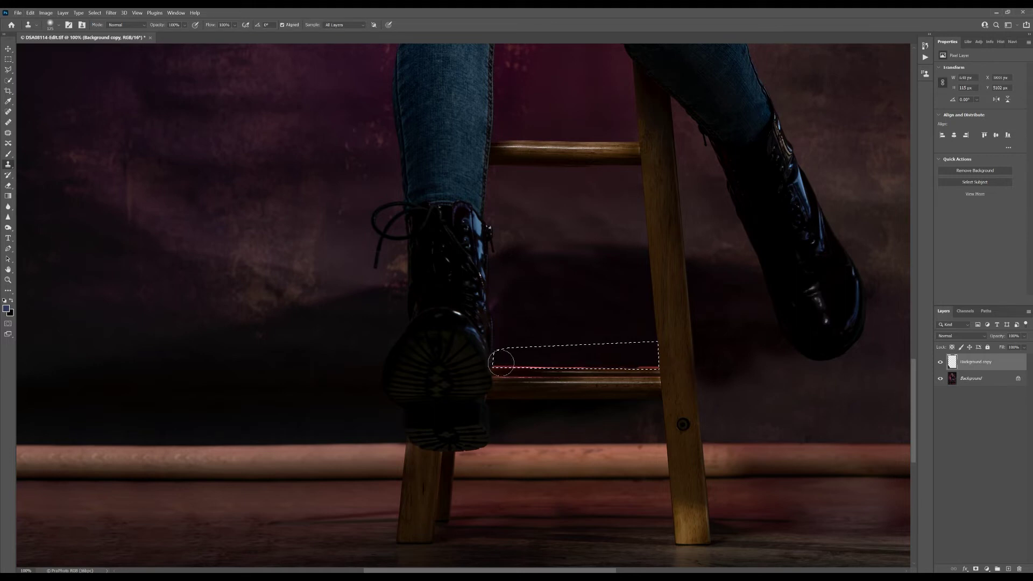
{"action": "mouse_move", "coordinate": [576, 372]}
{"action": "left_mouse_down"}
{"action": "mouse_move", "coordinate": [630, 369]}
{"action": "mouse_move", "coordinate": [598, 350]}
{"action": "mouse_move", "coordinate": [498, 355]}
{"action": "mouse_move", "coordinate": [533, 356]}
{"action": "left_mouse_up"}
{"action": "mouse_move", "coordinate": [652, 365]}
{"action": "left_mouse_down"}
{"action": "mouse_move", "coordinate": [653, 353]}
{"action": "mouse_move", "coordinate": [618, 364]}
{"action": "left_mouse_up"}
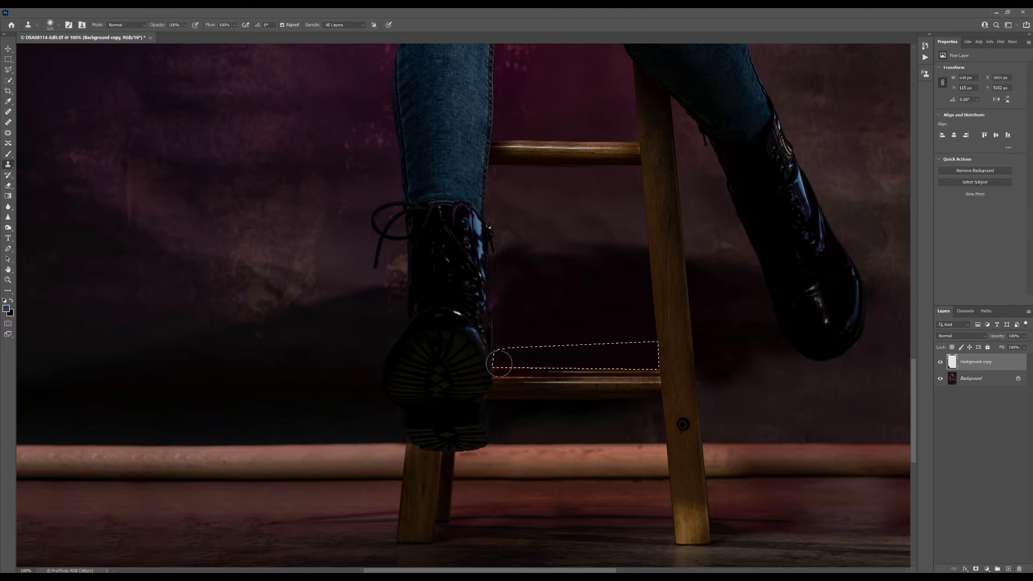
{"action": "left_click_drag", "start_coordinate": [492, 359], "coordinate": [486, 361]}
{"action": "key", "text": "m"}
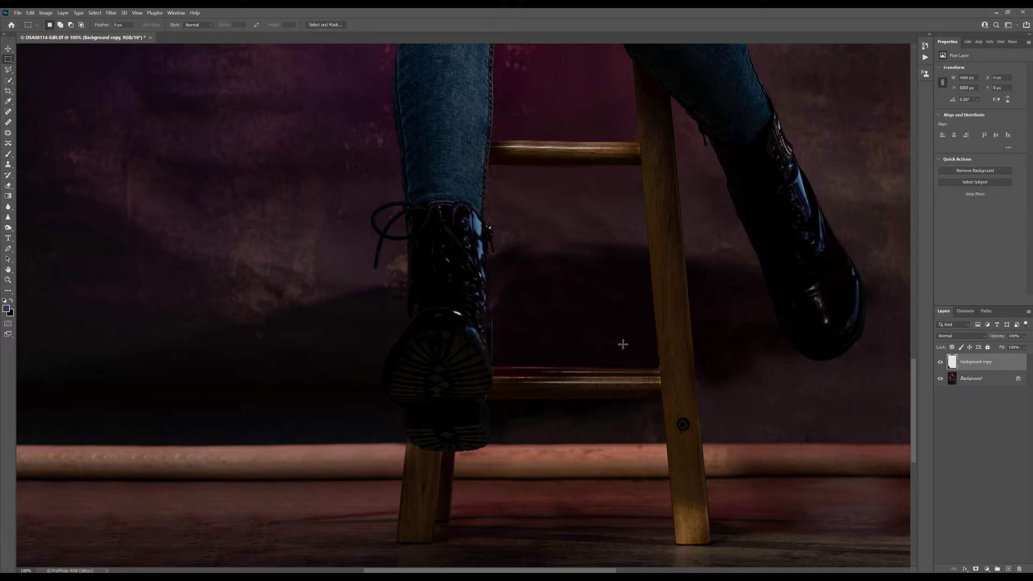
{"action": "key", "text": "ctrl+d"}
Save the retouched photo and flatten its layers into a single background
{"action": "key", "text": "ctrl+0"}
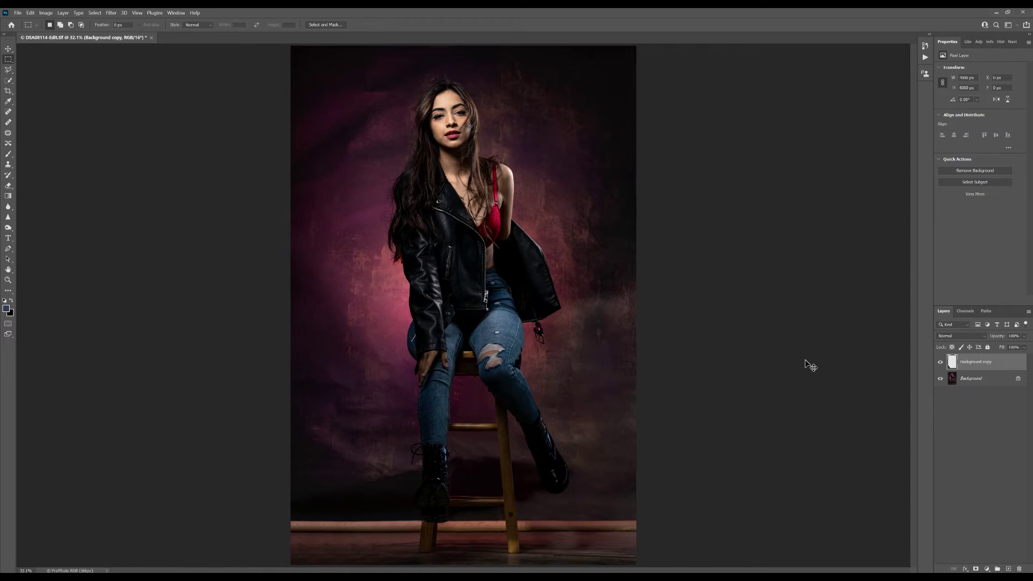
{"action": "key", "text": "ctrl+s"}
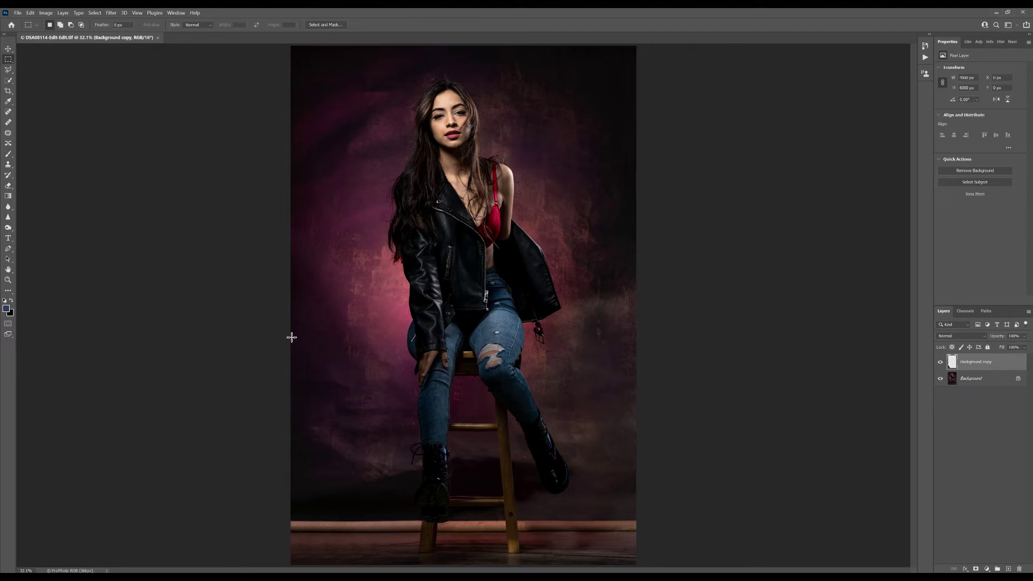
{"action": "left_click", "coordinate": [969, 380]}
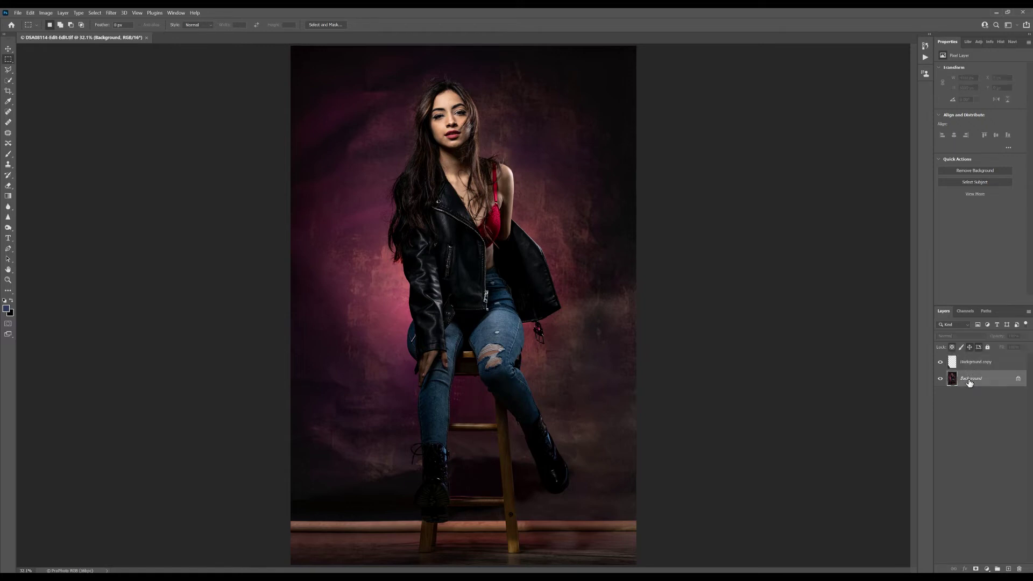
{"action": "right_click", "coordinate": [970, 381]}
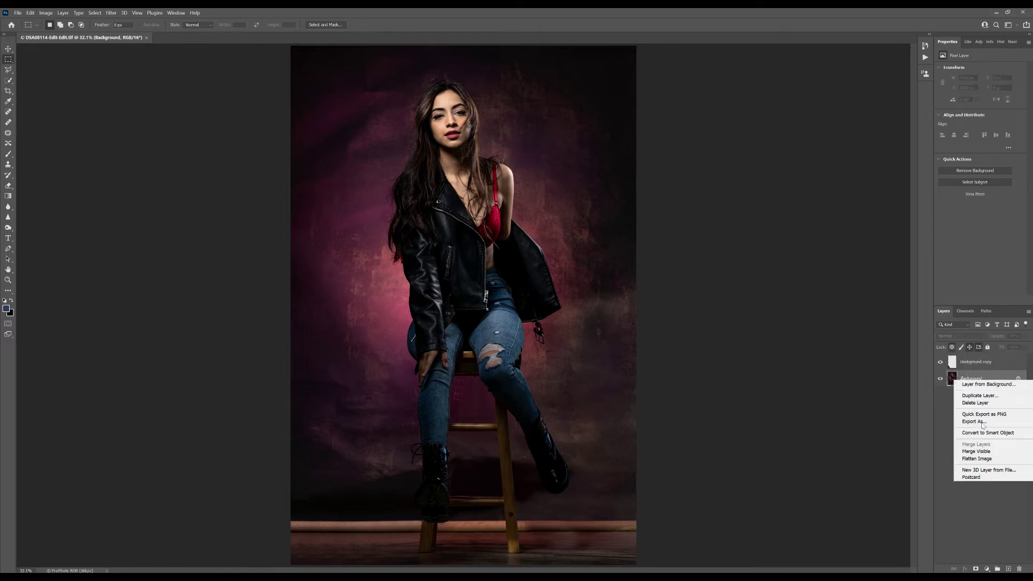
{"action": "left_click", "coordinate": [980, 459]}
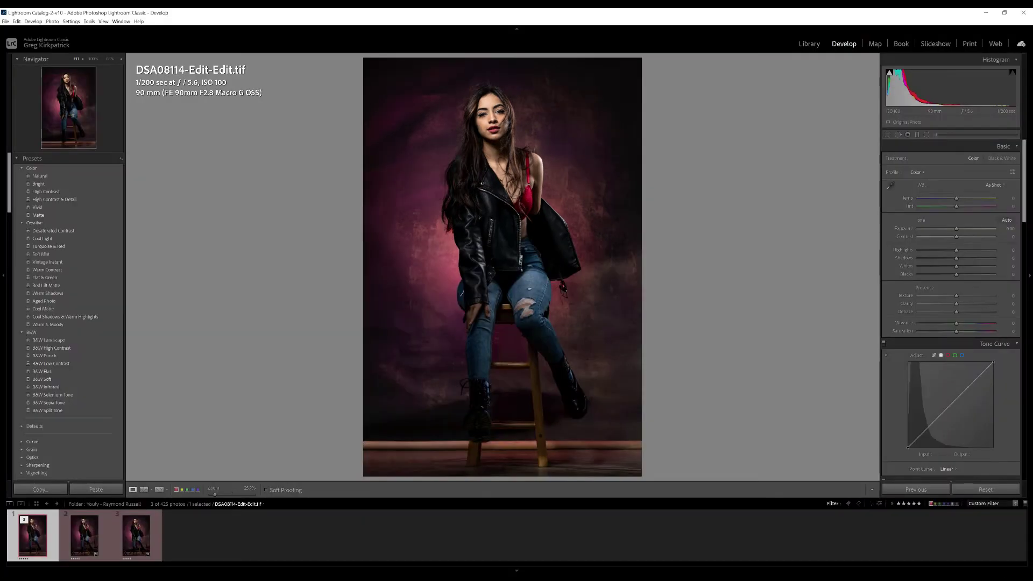
Switch to Lightroom Classic and compare DSA08114-Edit.tif with the retouched DSA08114-Edit-Edit.tif
{"action": "left_click", "coordinate": [68, 528]}
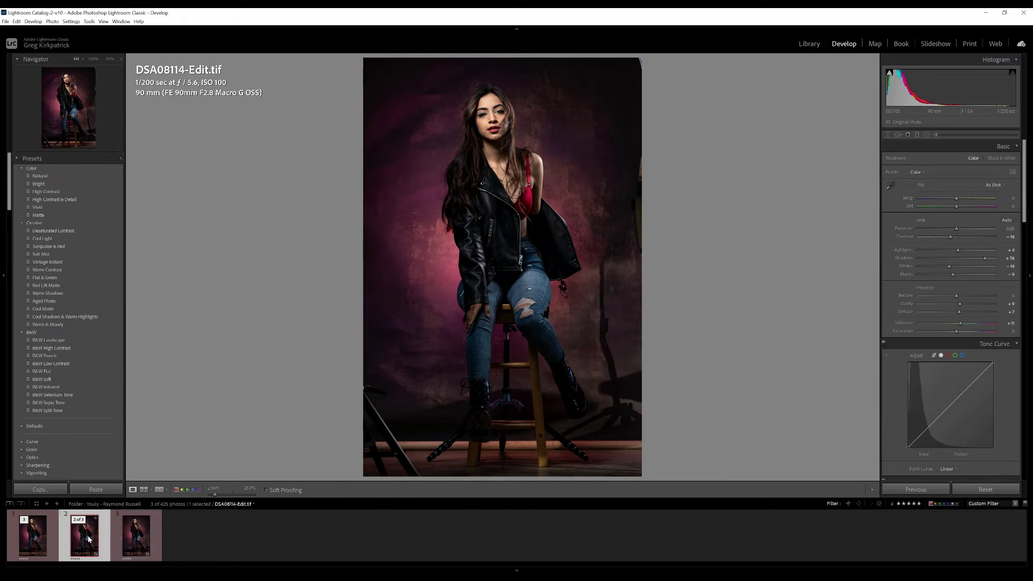
{"action": "left_click", "coordinate": [30, 535]}
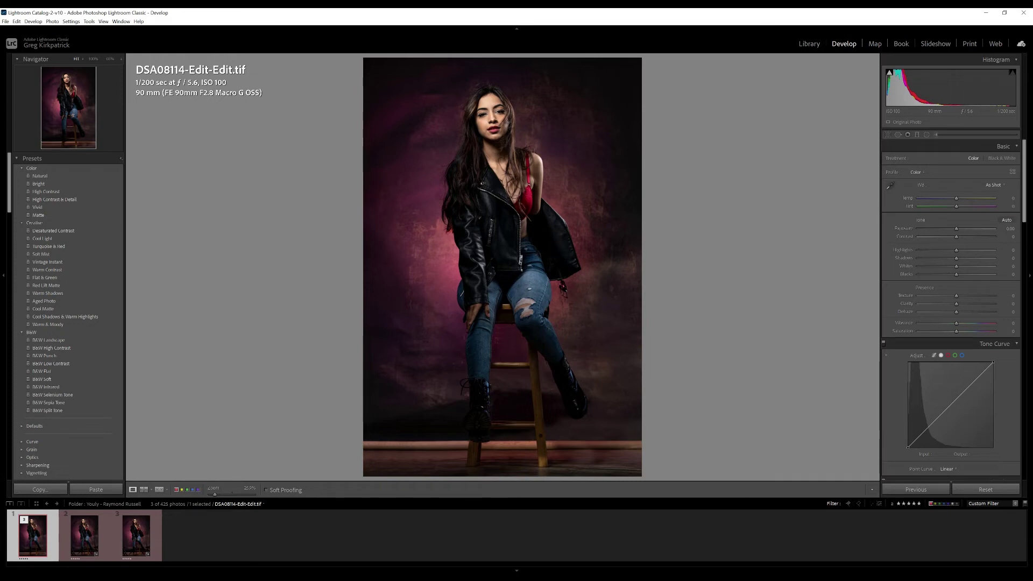
Switch back to Photoshop, duplicate the background layer and open the duplicate in the Liquify filter
{"action": "mouse_move", "coordinate": [571, 579]}
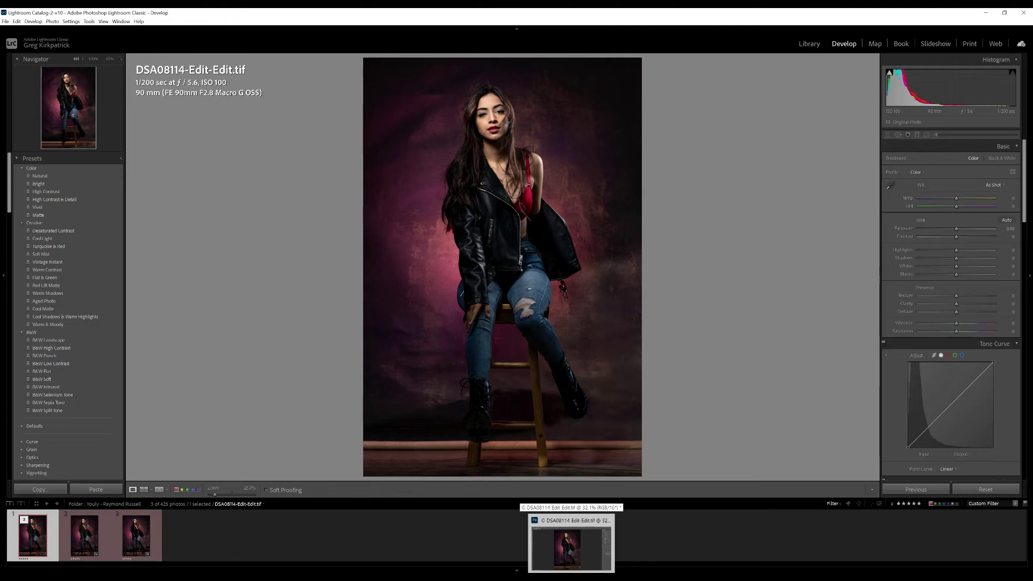
{"action": "left_click", "coordinate": [571, 546]}
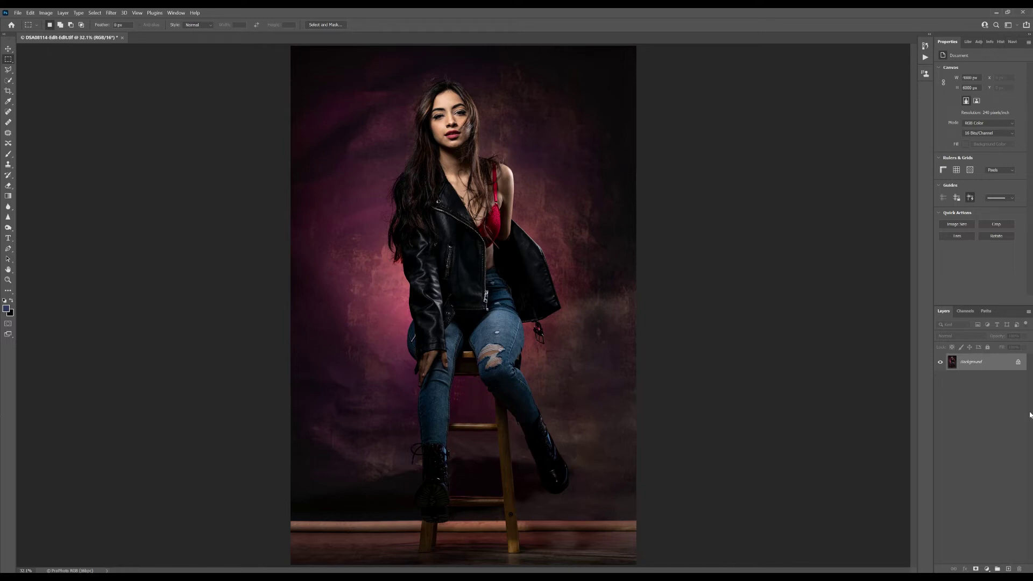
{"action": "key", "text": "ctrl+j"}
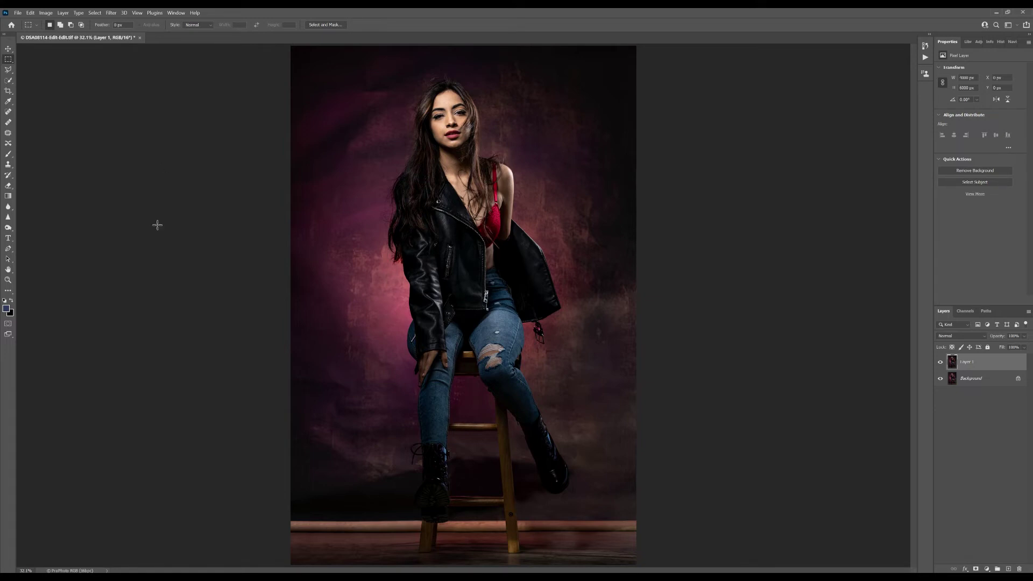
{"action": "left_click", "coordinate": [111, 15]}
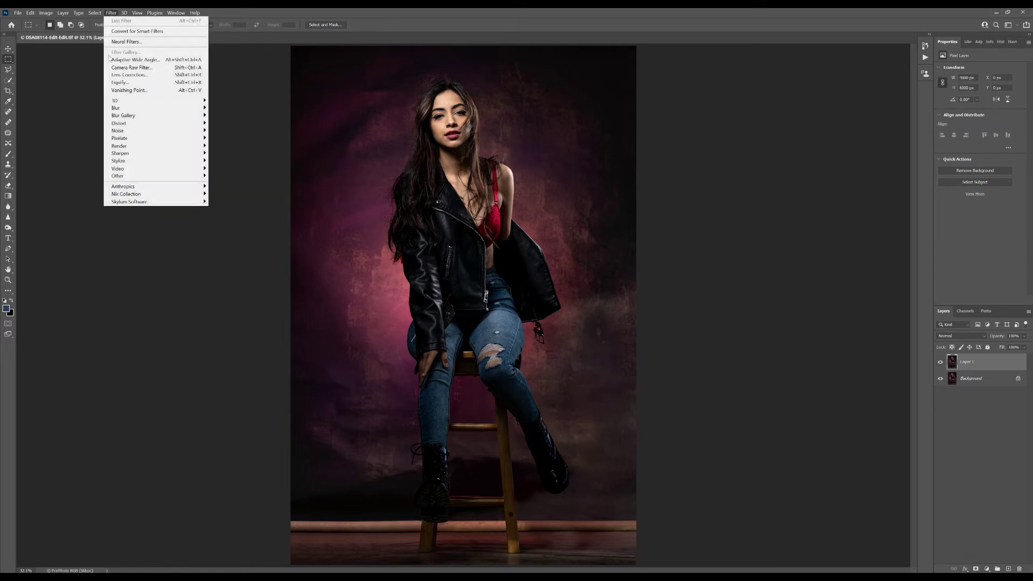
{"action": "left_click", "coordinate": [119, 82]}
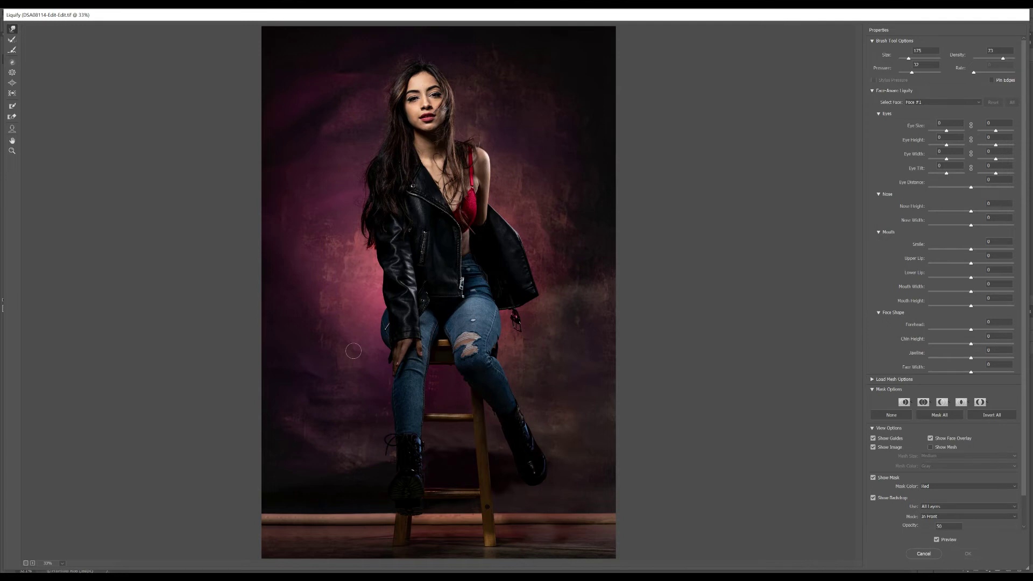
Nudge the outer hip edge beside the jacket sleeve with the Forward Warp tool, then reduce the brush size for closer work
{"action": "key", "text": "bracketright"}
{"action": "key", "text": "bracketright"}
{"action": "key", "text": "bracketright"}
{"action": "left_click_drag", "start_coordinate": [383, 323], "coordinate": [387, 316]}
{"action": "key", "text": "bracketleft"}
{"action": "key", "text": "bracketleft"}
{"action": "key", "text": "bracketleft"}
{"action": "key", "text": "bracketleft"}
{"action": "key", "text": "bracketleft"}
{"action": "left_click", "coordinate": [470, 364]}
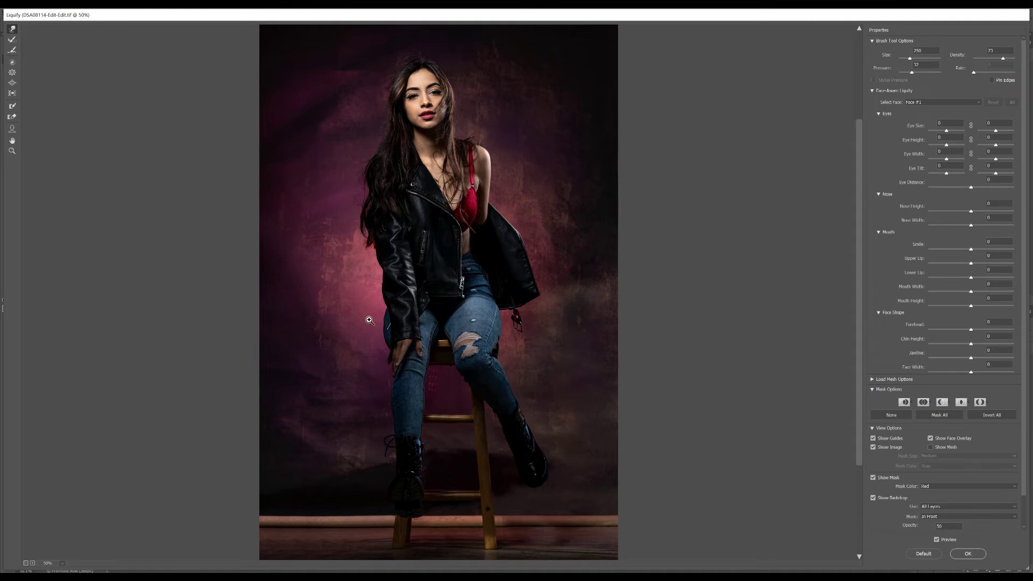
{"action": "left_click", "coordinate": [433, 293]}
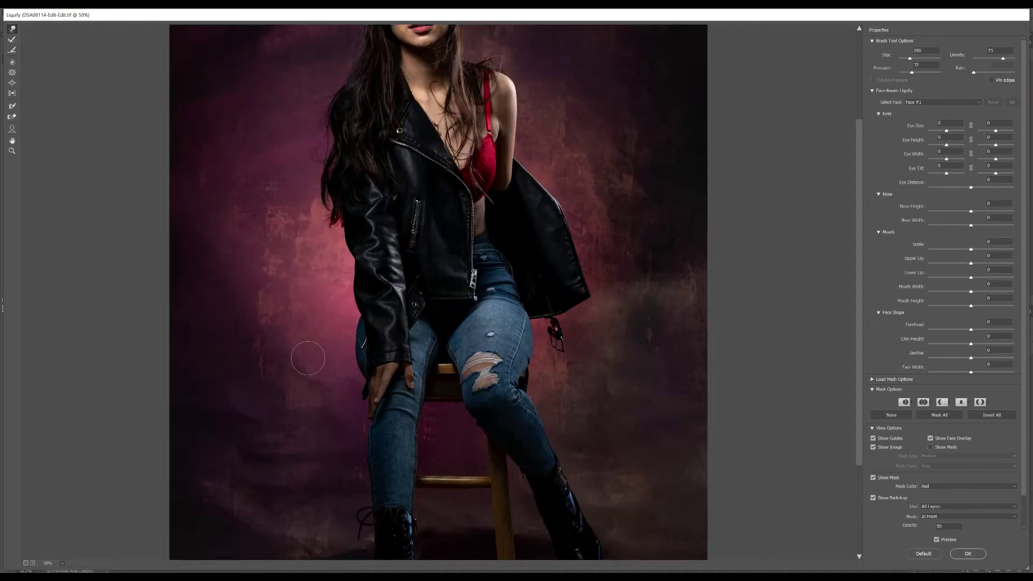
{"action": "left_click", "coordinate": [342, 358]}
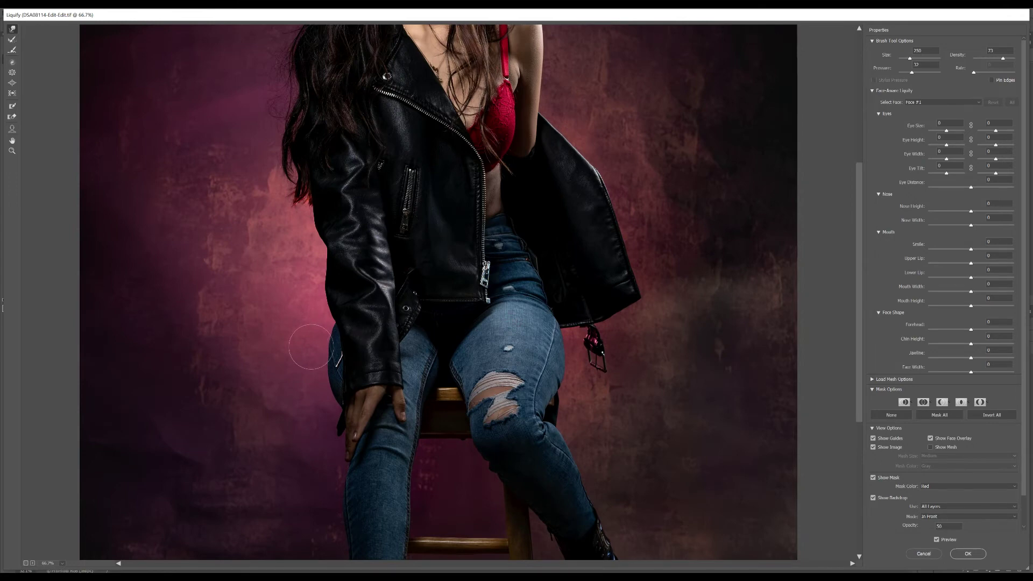
Push the outer thigh edge beside the resting hand slightly inward with a larger Forward Warp brush
{"action": "key", "text": "bracketleft"}
{"action": "key", "text": "bracketleft"}
{"action": "key", "text": "bracketleft"}
{"action": "key", "text": "bracketleft"}
{"action": "key", "text": "bracketleft"}
{"action": "key", "text": "bracketright"}
{"action": "key", "text": "bracketright"}
{"action": "key", "text": "bracketright"}
{"action": "key", "text": "bracketright"}
{"action": "key", "text": "bracketright"}
{"action": "key", "text": "bracketright"}
{"action": "key", "text": "bracketright"}
{"action": "mouse_move", "coordinate": [319, 383]}
{"action": "left_mouse_down"}
{"action": "mouse_move", "coordinate": [326, 345]}
{"action": "mouse_move", "coordinate": [317, 367]}
{"action": "mouse_move", "coordinate": [316, 357]}
{"action": "mouse_move", "coordinate": [328, 397]}
{"action": "mouse_move", "coordinate": [321, 406]}
{"action": "left_mouse_up"}
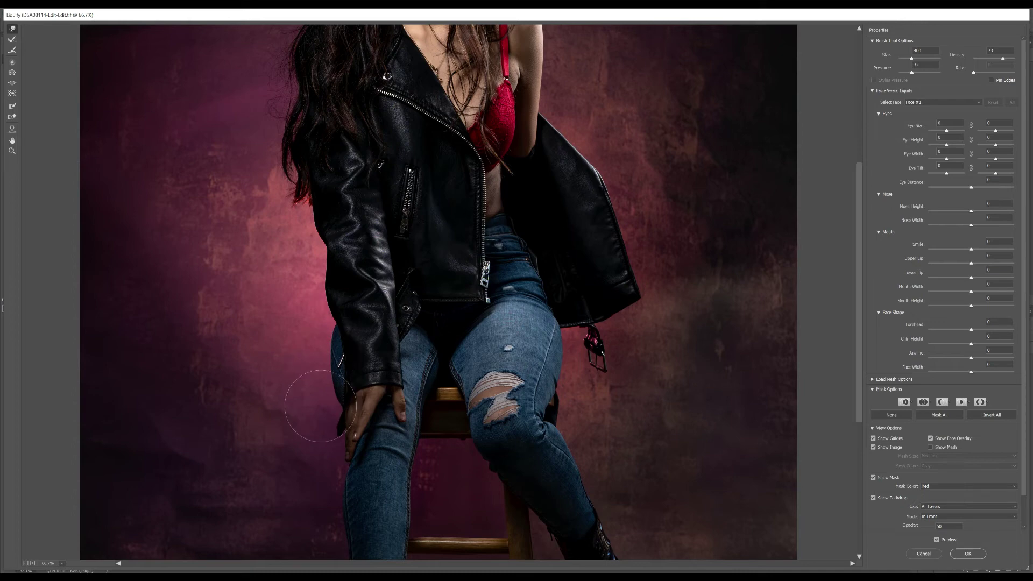
Apply the Liquify adjustments and rename the duplicated layer Liquify
{"action": "key", "text": "bracketleft"}
{"action": "key", "text": "bracketleft"}
{"action": "key", "text": "bracketleft"}
{"action": "key", "text": "bracketleft"}
{"action": "left_click", "coordinate": [959, 552]}
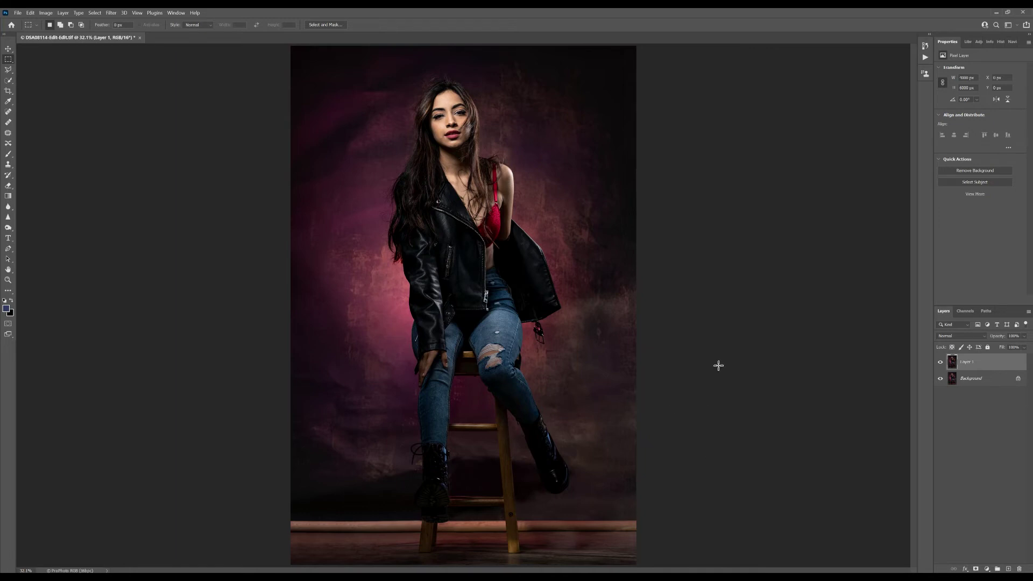
{"action": "double_click", "coordinate": [966, 362]}
{"action": "key", "text": "Return"}
Select the seated woman with Select Subject and invert the selection to target the backdrop
{"action": "left_click", "coordinate": [8, 80]}
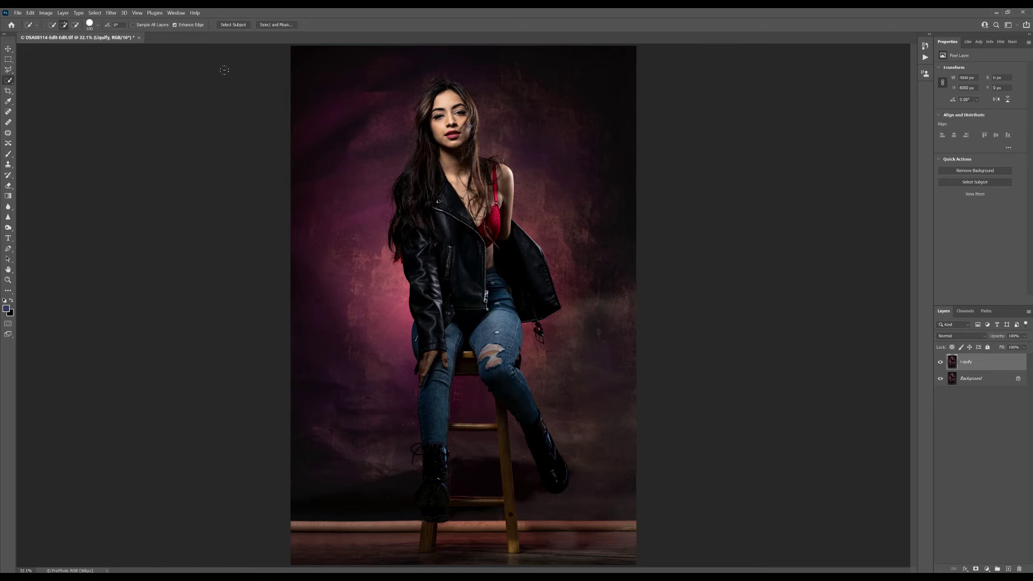
{"action": "left_click", "coordinate": [233, 26]}
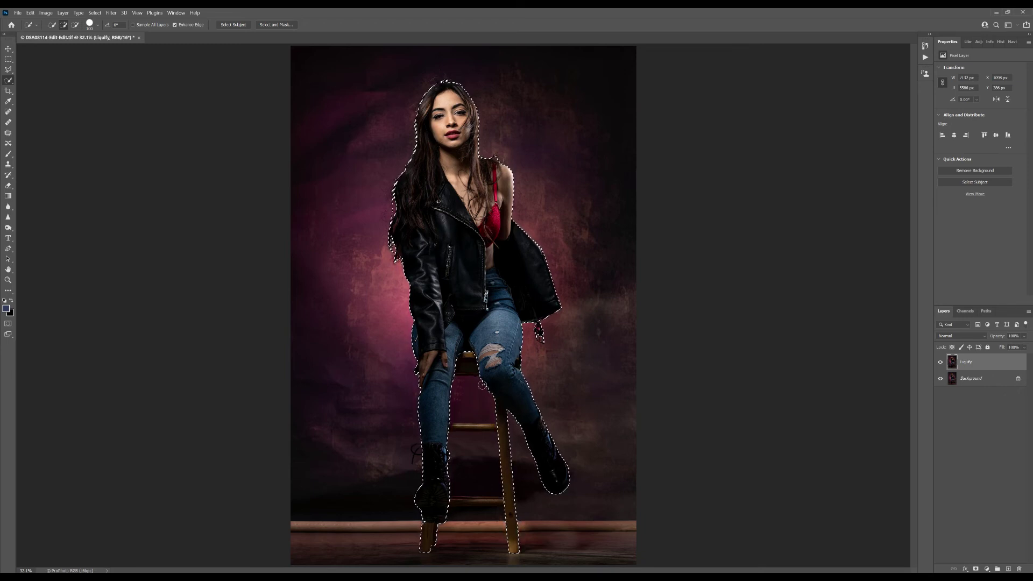
{"action": "right_click", "coordinate": [442, 156]}
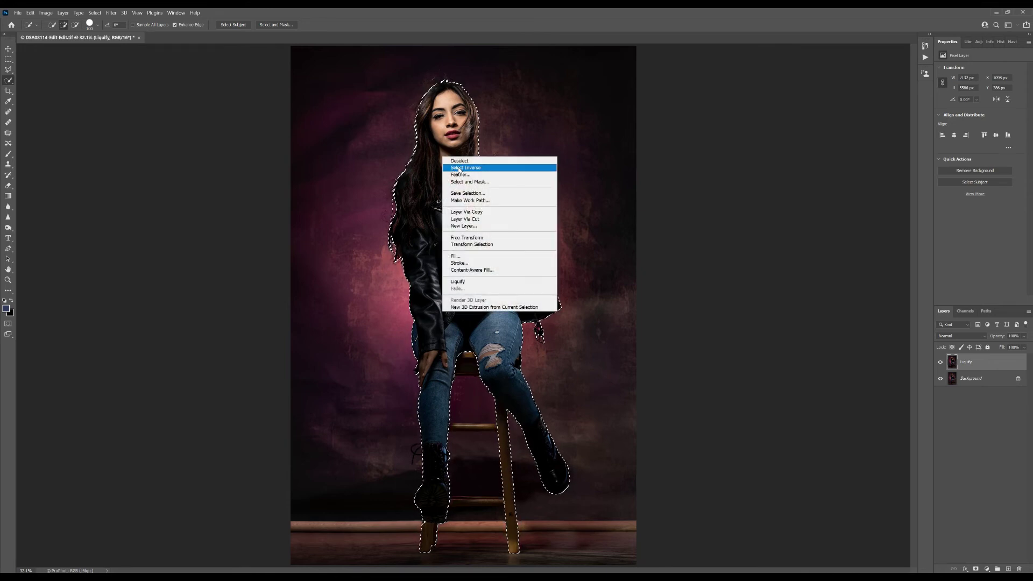
{"action": "left_click", "coordinate": [459, 168]}
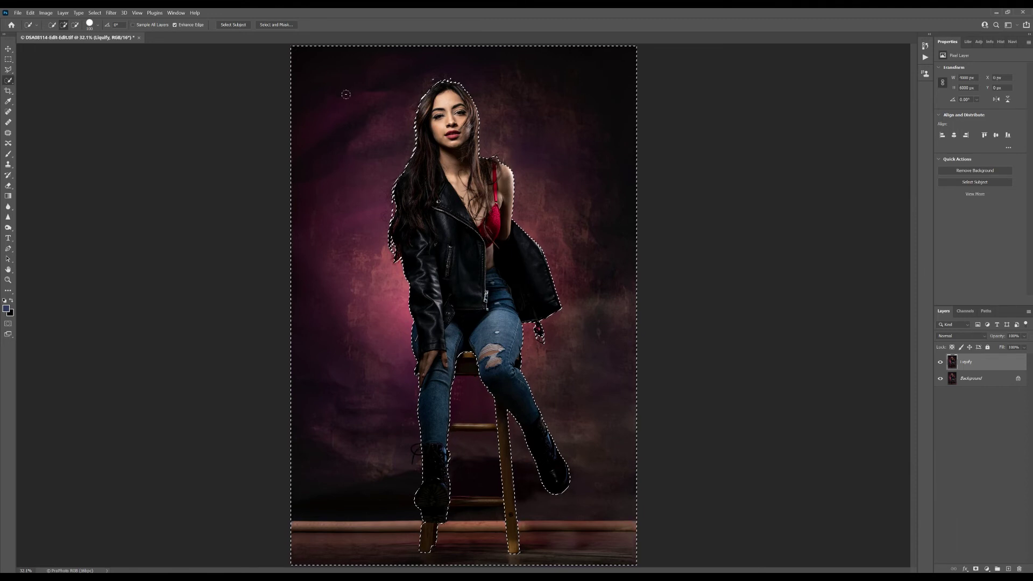
Set up the Clone Stamp at the head and add a new layer named Hair Cleanup above the Liquify layer
{"action": "left_click", "coordinate": [8, 166]}
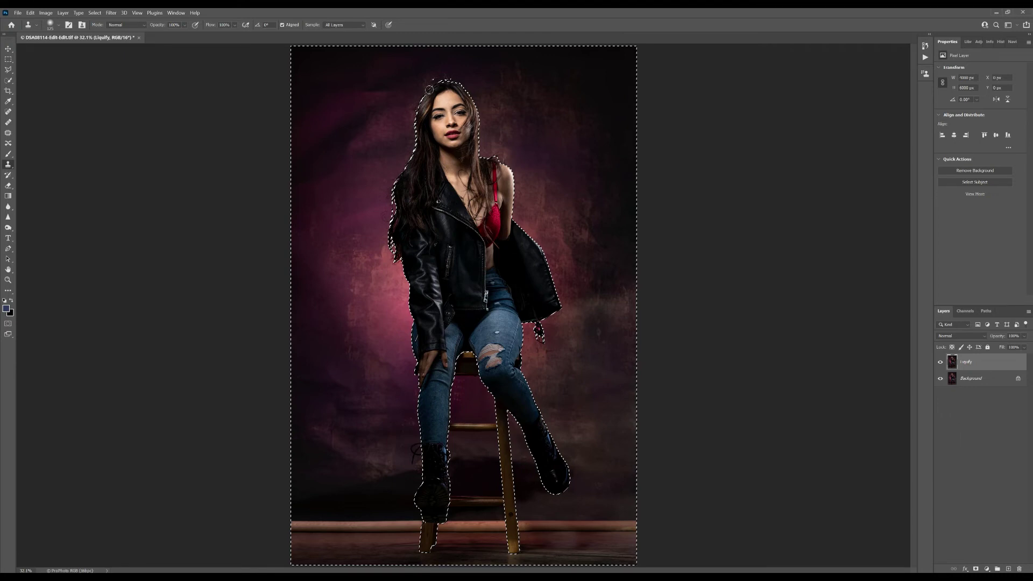
{"action": "key", "text": "ctrl+plus"}
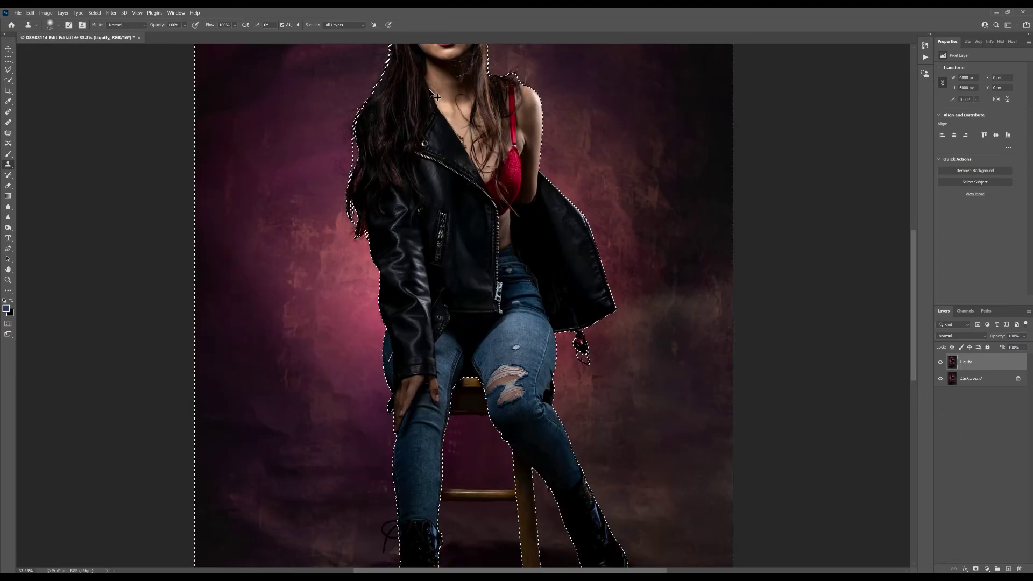
{"action": "key", "text": "ctrl+plus"}
{"action": "key", "text": "ctrl+plus"}
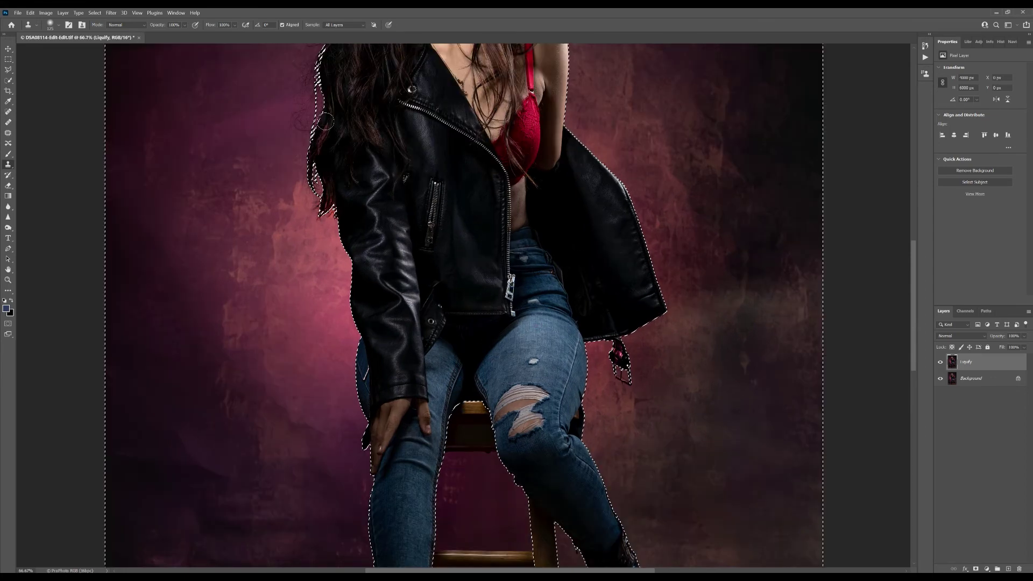
{"action": "left_click_drag", "start_coordinate": [268, 120], "coordinate": [293, 421]}
{"action": "mouse_move", "coordinate": [421, 296]}
{"action": "left_mouse_down"}
{"action": "mouse_move", "coordinate": [483, 317]}
{"action": "mouse_move", "coordinate": [479, 343]}
{"action": "left_mouse_up"}
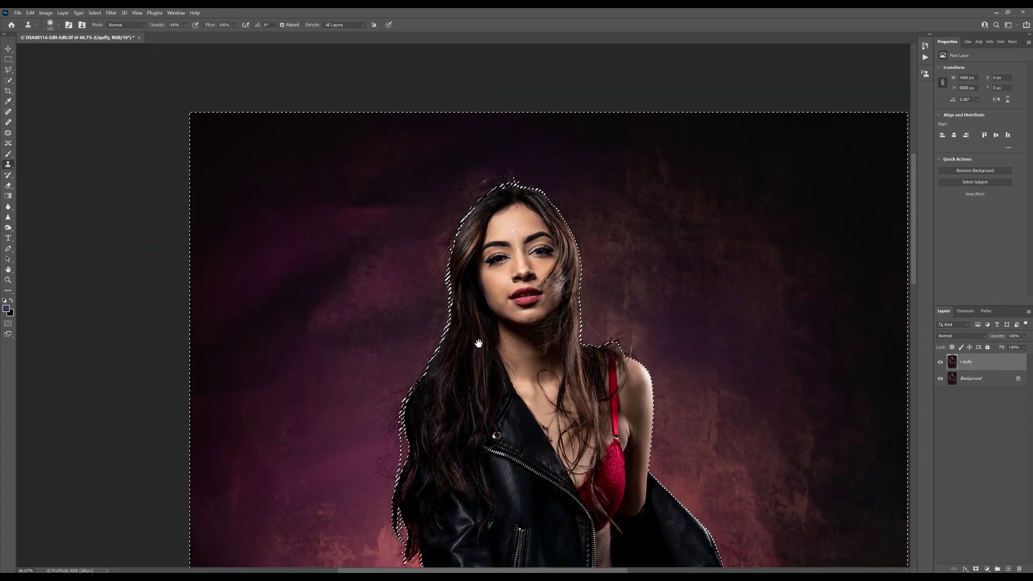
{"action": "key", "text": "ctrl+plus"}
{"action": "key", "text": "ctrl+plus"}
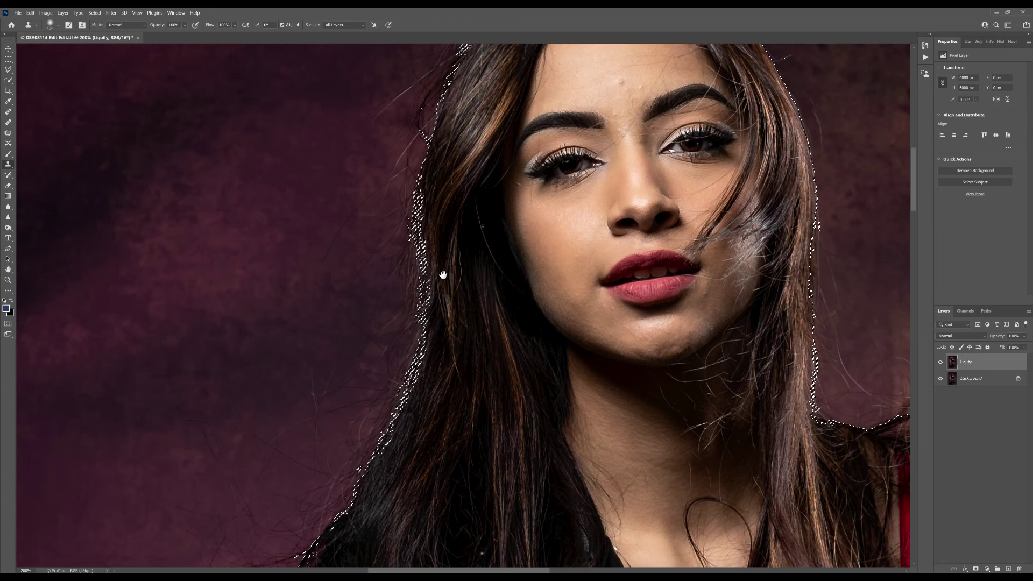
{"action": "left_click_drag", "start_coordinate": [443, 275], "coordinate": [330, 429]}
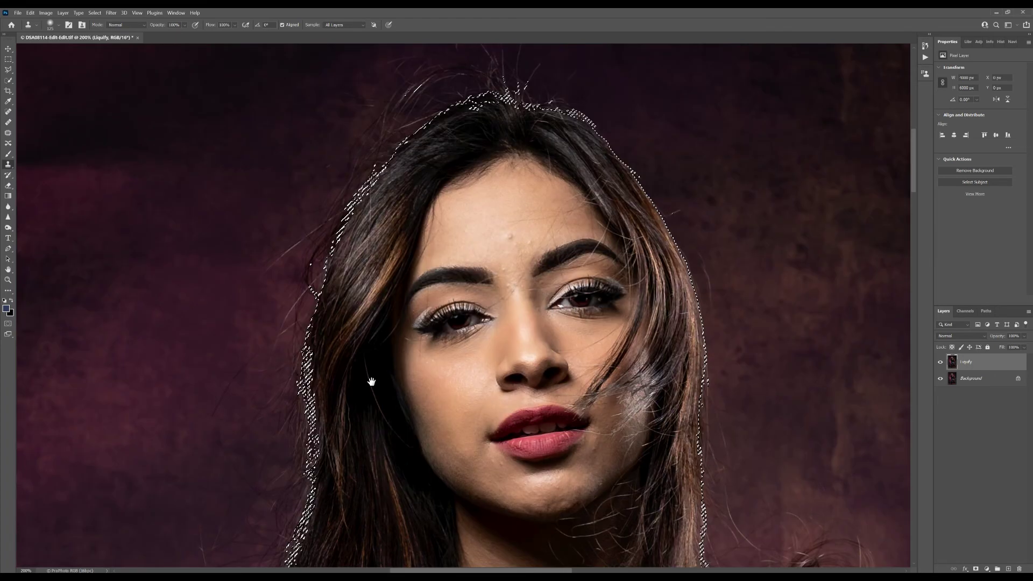
{"action": "left_click", "coordinate": [1009, 570]}
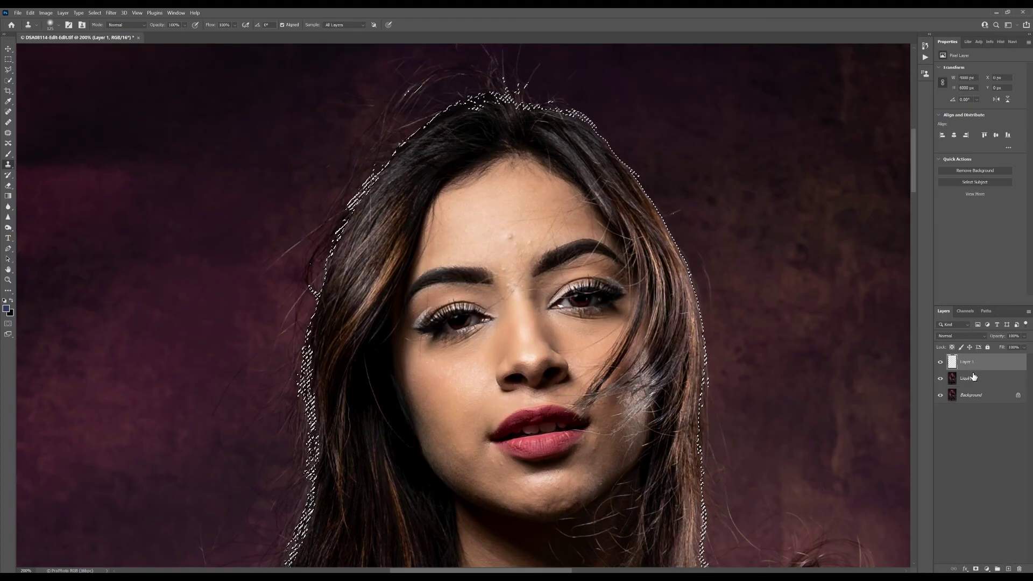
{"action": "double_click", "coordinate": [968, 362]}
{"action": "type", "text": "Hair Cleanup"}
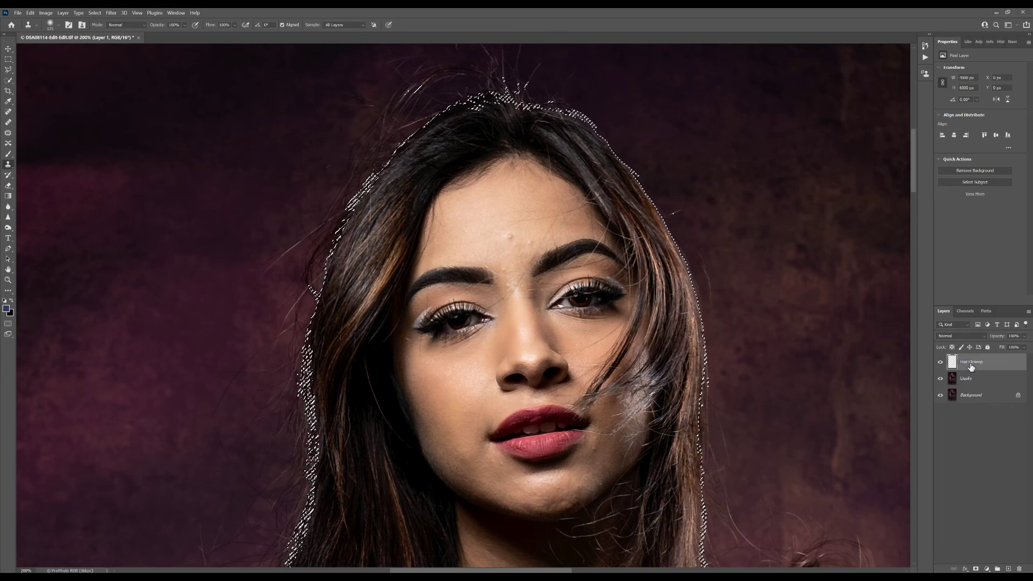
{"action": "key", "text": "Return"}
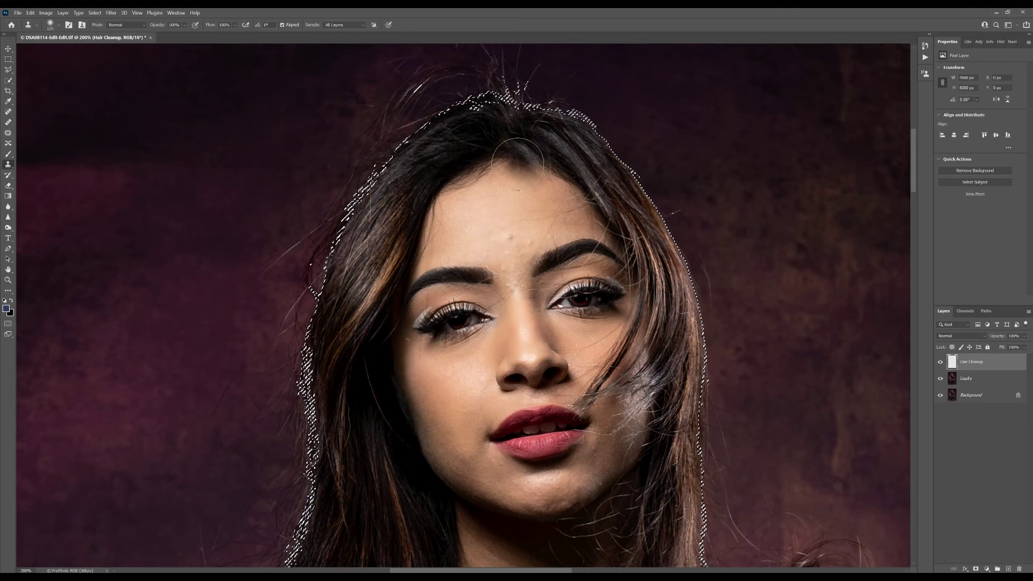
Clone clean dark backdrop over the flyaway hairs directly above the crown with a larger brush
{"action": "left_click_drag", "start_coordinate": [481, 213], "coordinate": [502, 327]}
{"action": "key", "text": "bracketright"}
{"action": "key", "text": "bracketright"}
{"action": "key", "text": "bracketright"}
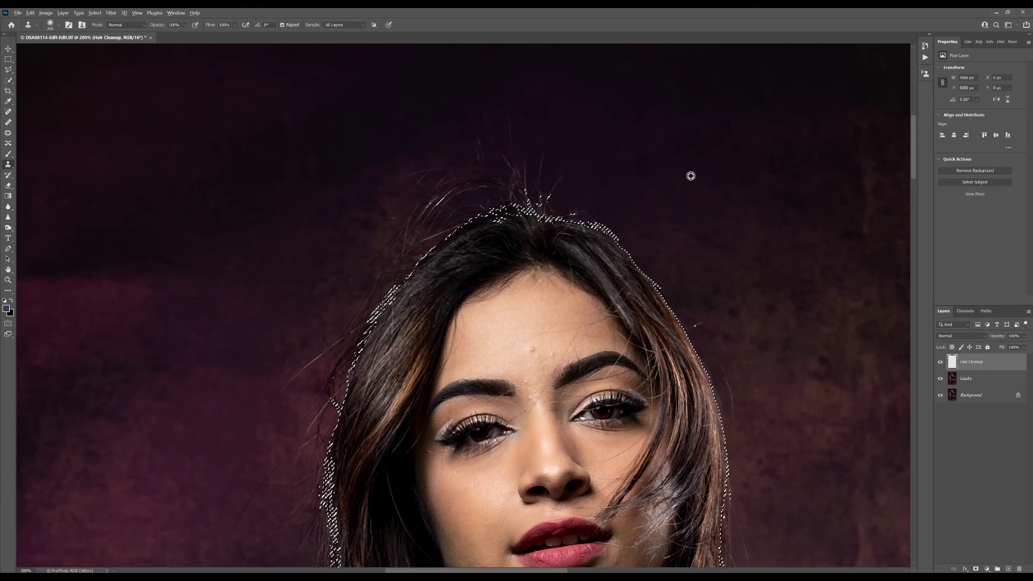
{"action": "left_click", "coordinate": [607, 113], "text": "alt"}
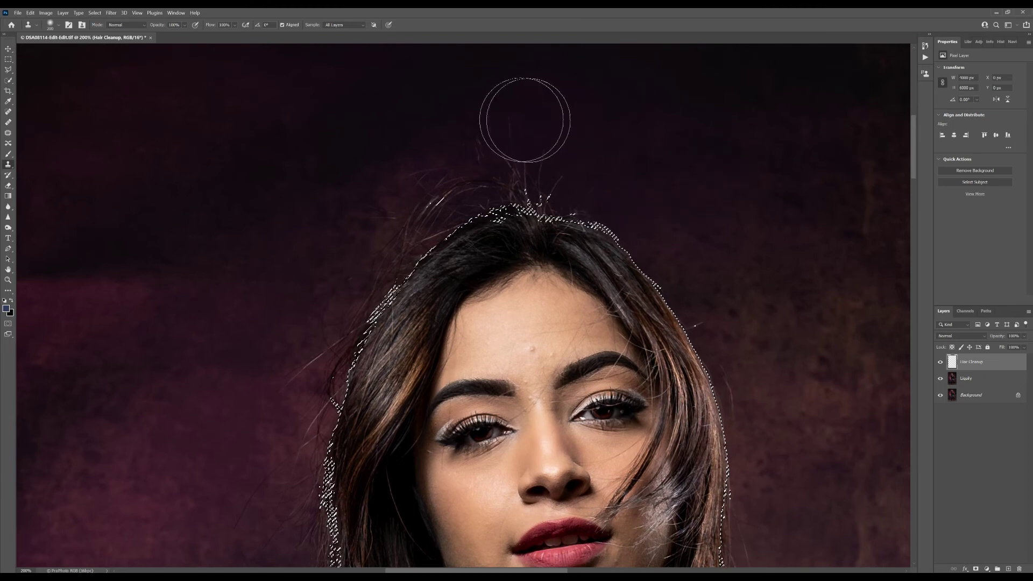
{"action": "mouse_move", "coordinate": [500, 114]}
{"action": "left_mouse_down"}
{"action": "mouse_move", "coordinate": [500, 160]}
{"action": "mouse_move", "coordinate": [581, 172]}
{"action": "mouse_move", "coordinate": [512, 158]}
{"action": "mouse_move", "coordinate": [514, 166]}
{"action": "mouse_move", "coordinate": [521, 150]}
{"action": "left_mouse_up"}
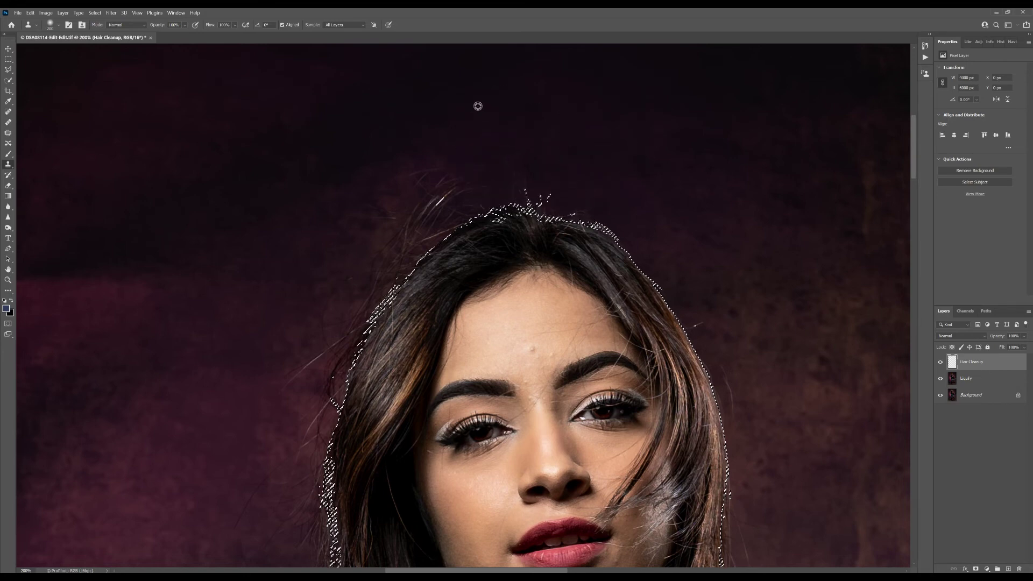
{"action": "left_click", "coordinate": [499, 95], "text": "alt"}
{"action": "left_click_drag", "start_coordinate": [531, 175], "coordinate": [534, 185]}
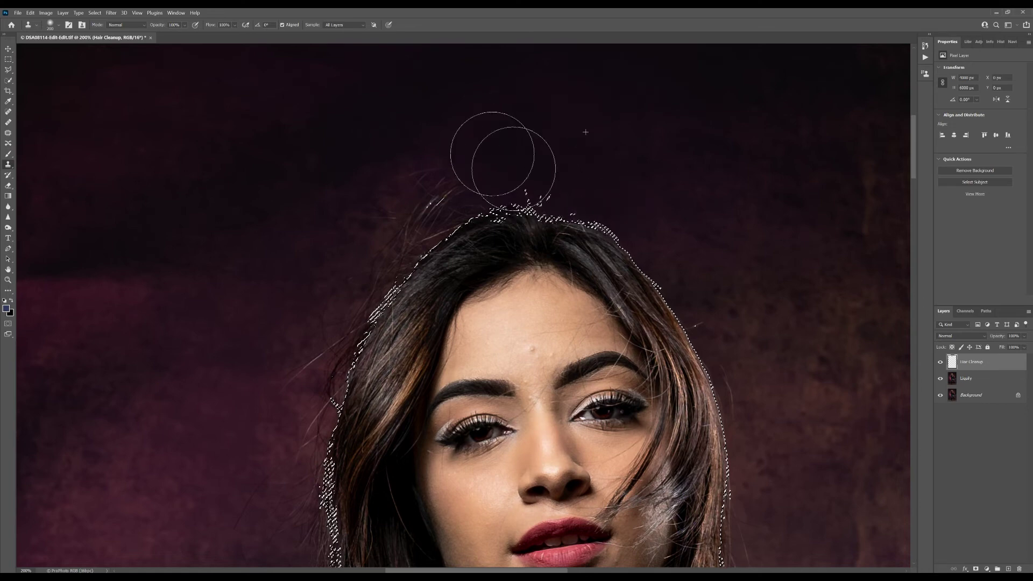
Clone nearby backdrop over the flyaway hairs from the upper-left of the crown down beside the hair at brow level
{"action": "left_click", "coordinate": [455, 95], "text": "alt"}
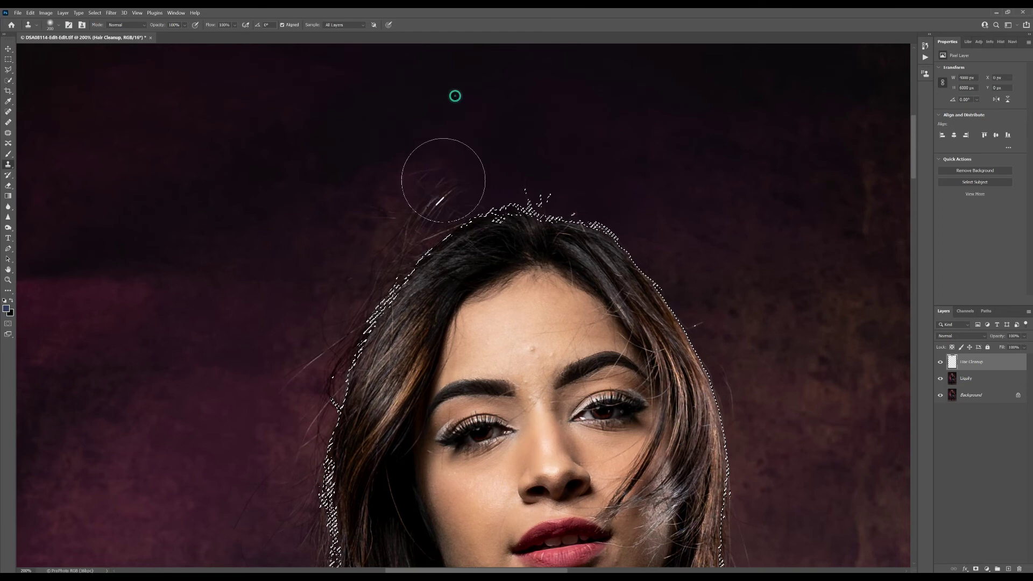
{"action": "mouse_move", "coordinate": [439, 195]}
{"action": "left_mouse_down"}
{"action": "mouse_move", "coordinate": [382, 206]}
{"action": "mouse_move", "coordinate": [424, 220]}
{"action": "mouse_move", "coordinate": [451, 193]}
{"action": "mouse_move", "coordinate": [378, 235]}
{"action": "mouse_move", "coordinate": [348, 291]}
{"action": "left_mouse_up"}
{"action": "left_click", "coordinate": [284, 196], "text": "alt"}
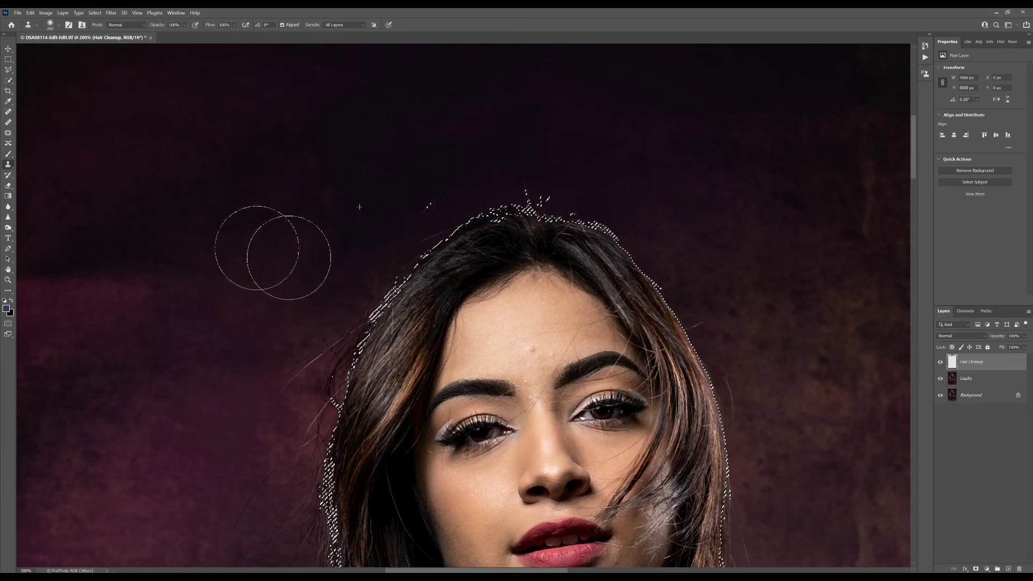
{"action": "left_click", "coordinate": [245, 273], "text": "alt"}
{"action": "mouse_move", "coordinate": [335, 292]}
{"action": "left_mouse_down"}
{"action": "mouse_move", "coordinate": [329, 323]}
{"action": "mouse_move", "coordinate": [376, 323]}
{"action": "left_mouse_up"}
{"action": "left_click", "coordinate": [229, 328], "text": "alt"}
{"action": "mouse_move", "coordinate": [303, 326]}
{"action": "left_mouse_down"}
{"action": "mouse_move", "coordinate": [314, 360]}
{"action": "mouse_move", "coordinate": [303, 395]}
{"action": "mouse_move", "coordinate": [306, 367]}
{"action": "left_mouse_up"}
Clone backdrop over the remaining stray hairs at the crown's upper-left edge and along its upper-right edge
{"action": "left_click_drag", "start_coordinate": [404, 226], "coordinate": [404, 196]}
{"action": "left_click", "coordinate": [321, 203], "text": "alt"}
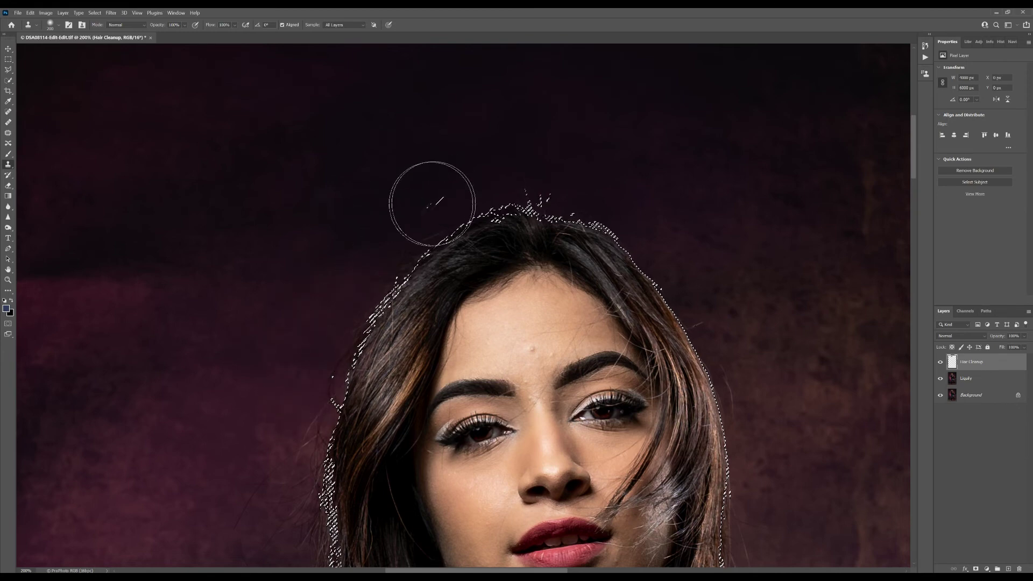
{"action": "left_click", "coordinate": [419, 204]}
{"action": "mouse_move", "coordinate": [419, 204]}
{"action": "left_mouse_down"}
{"action": "mouse_move", "coordinate": [373, 222]}
{"action": "mouse_move", "coordinate": [350, 202]}
{"action": "left_mouse_up"}
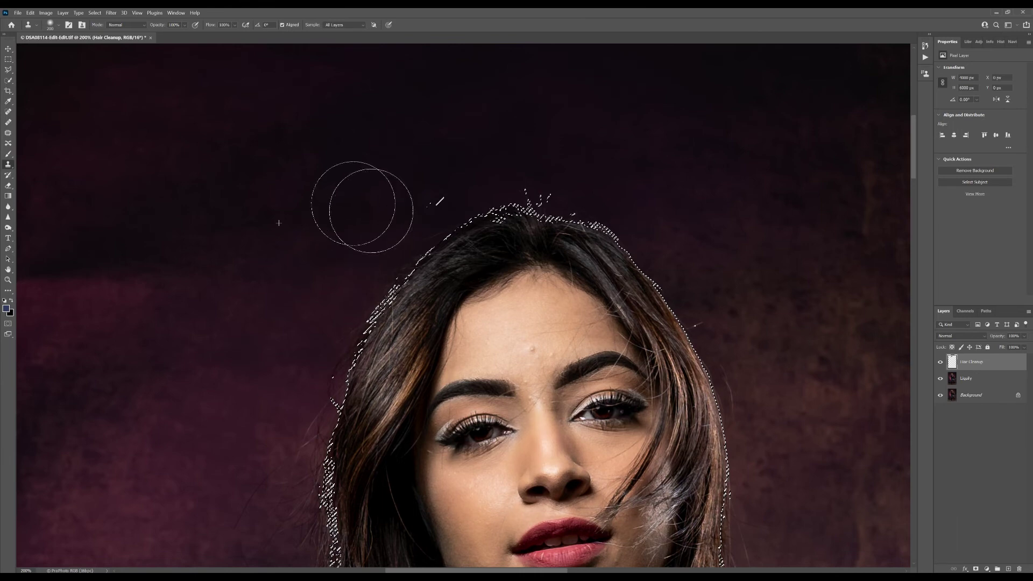
{"action": "left_click", "coordinate": [440, 146], "text": "alt"}
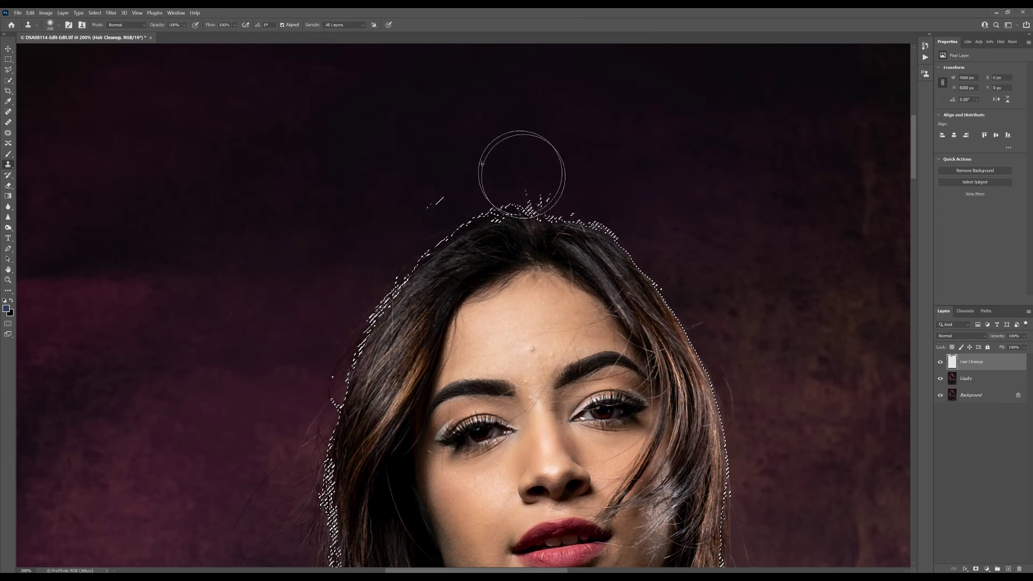
{"action": "left_click_drag", "start_coordinate": [556, 173], "coordinate": [602, 199]}
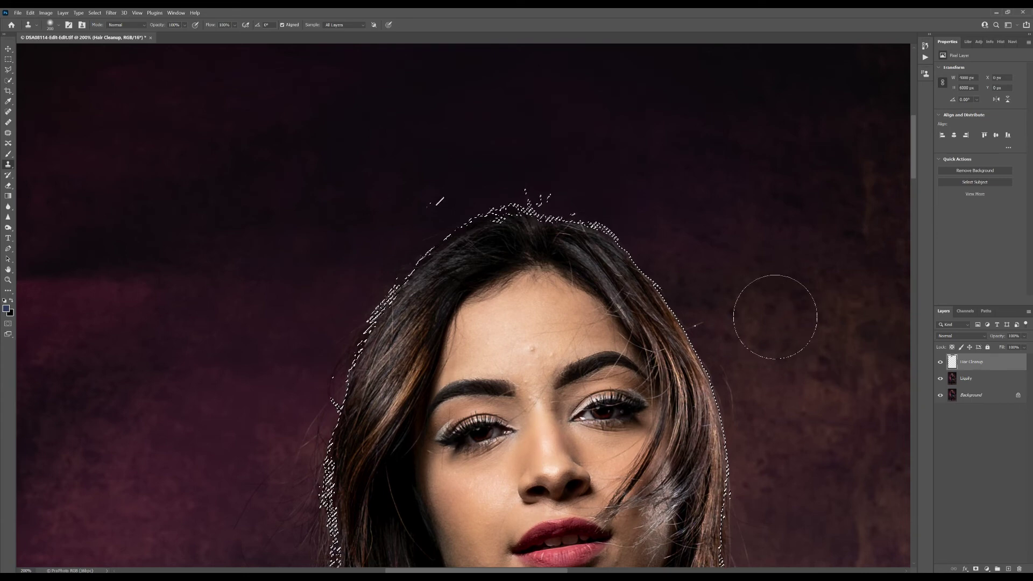
Clean up the stray hairs on the backdrop along the right side of the head with a smaller Clone Stamp brush
{"action": "key", "text": "bracketleft"}
{"action": "key", "text": "bracketleft"}
{"action": "key", "text": "bracketleft"}
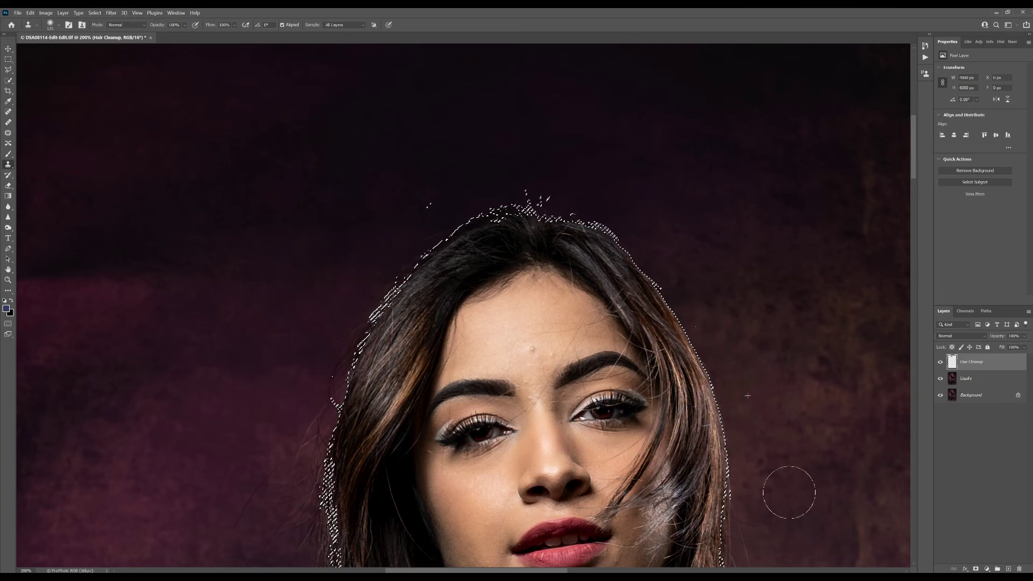
{"action": "mouse_move", "coordinate": [281, 339]}
{"action": "left_mouse_down"}
{"action": "mouse_move", "coordinate": [366, 262]}
{"action": "mouse_move", "coordinate": [383, 178]}
{"action": "left_mouse_up"}
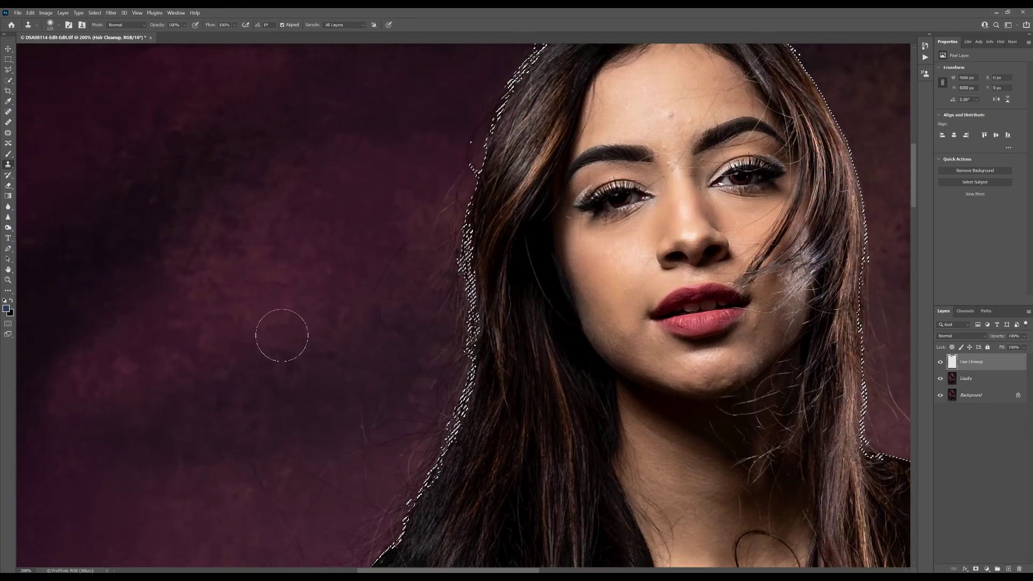
Clone nearby magenta backdrop over the flyaway hairs left of the jacket sleeve with a larger Clone Stamp brush
{"action": "mouse_move", "coordinate": [307, 354]}
{"action": "left_mouse_down"}
{"action": "mouse_move", "coordinate": [315, 275]}
{"action": "mouse_move", "coordinate": [408, 83]}
{"action": "mouse_move", "coordinate": [376, 185]}
{"action": "mouse_move", "coordinate": [435, 28]}
{"action": "left_mouse_up"}
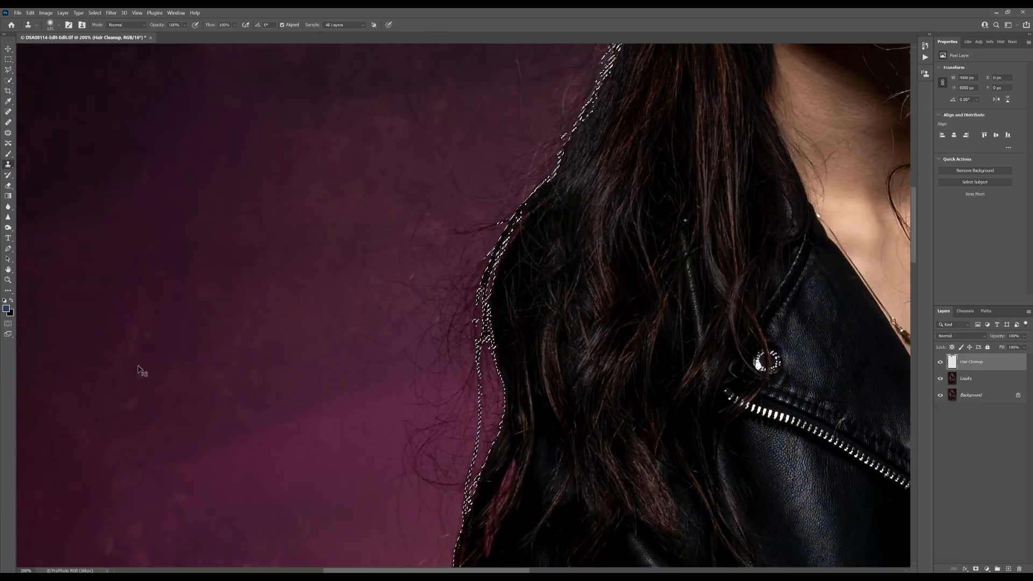
{"action": "key", "text": "ctrl+minus"}
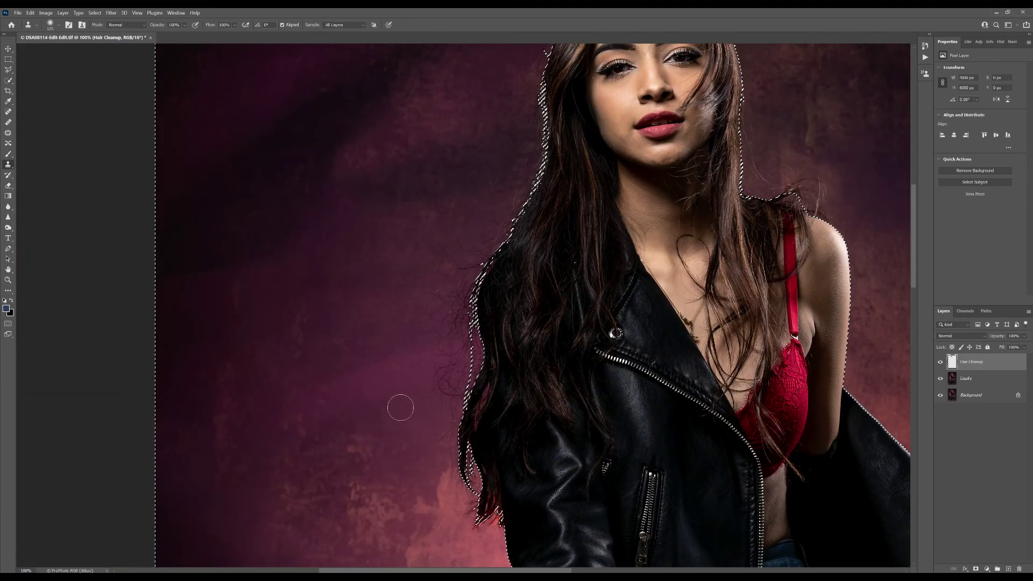
{"action": "key", "text": "bracketright"}
{"action": "key", "text": "bracketright"}
{"action": "key", "text": "bracketright"}
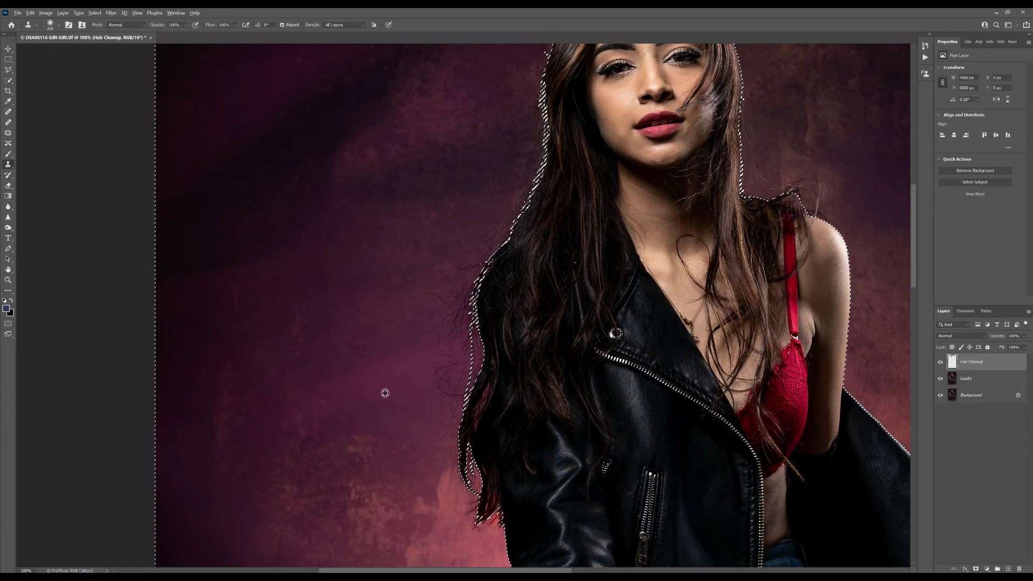
{"action": "left_click", "coordinate": [386, 396], "text": "alt"}
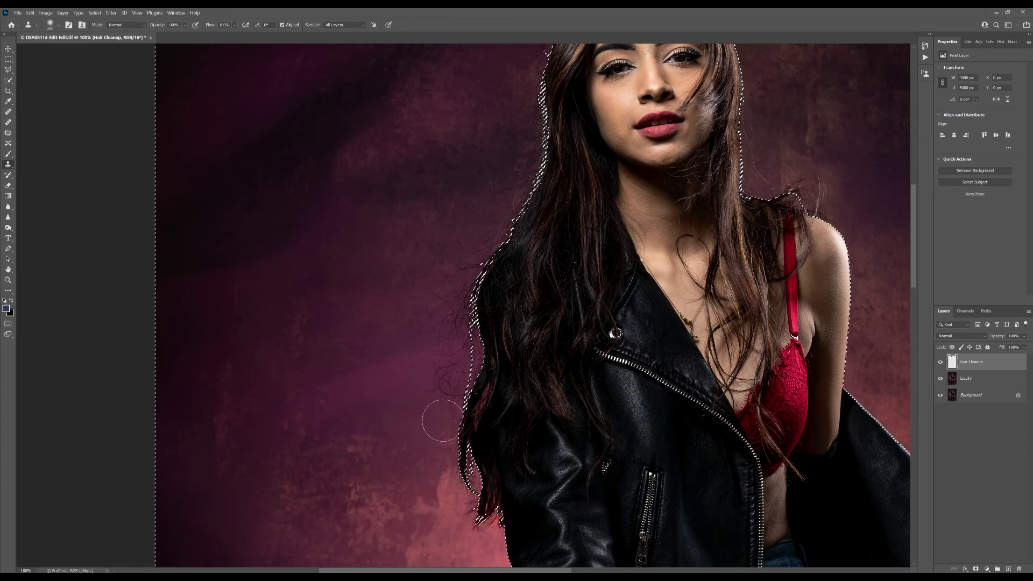
{"action": "mouse_move", "coordinate": [441, 425]}
{"action": "left_mouse_down"}
{"action": "mouse_move", "coordinate": [487, 189]}
{"action": "mouse_move", "coordinate": [434, 198]}
{"action": "mouse_move", "coordinate": [433, 444]}
{"action": "mouse_move", "coordinate": [454, 238]}
{"action": "mouse_move", "coordinate": [499, 109]}
{"action": "mouse_move", "coordinate": [433, 350]}
{"action": "left_mouse_up"}
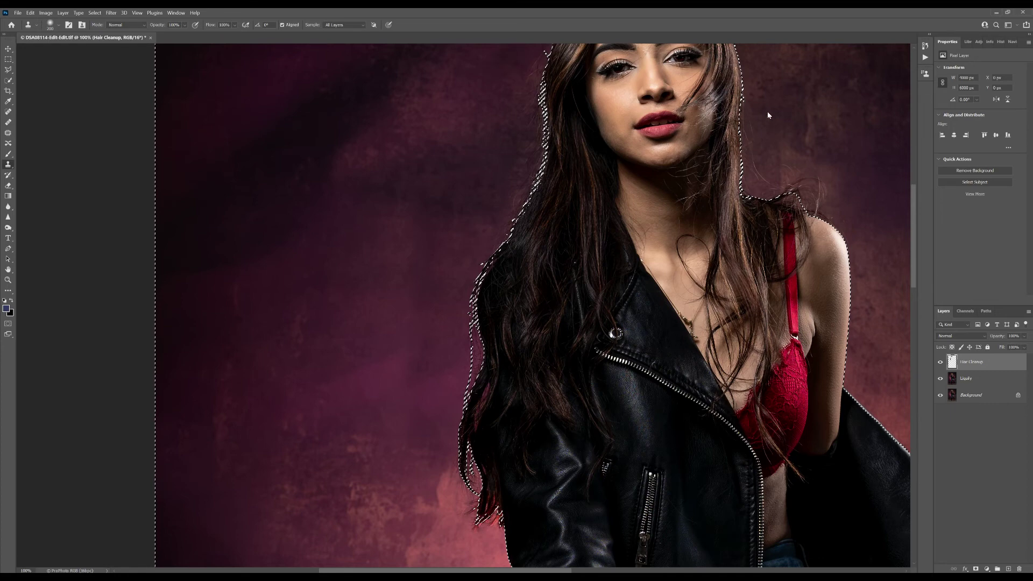
Undo the misplaced clone dab and clone backdrop along the hair's left edge from below the chin up to eye level
{"action": "left_click", "coordinate": [556, 202]}
{"action": "key", "text": "ctrl+z"}
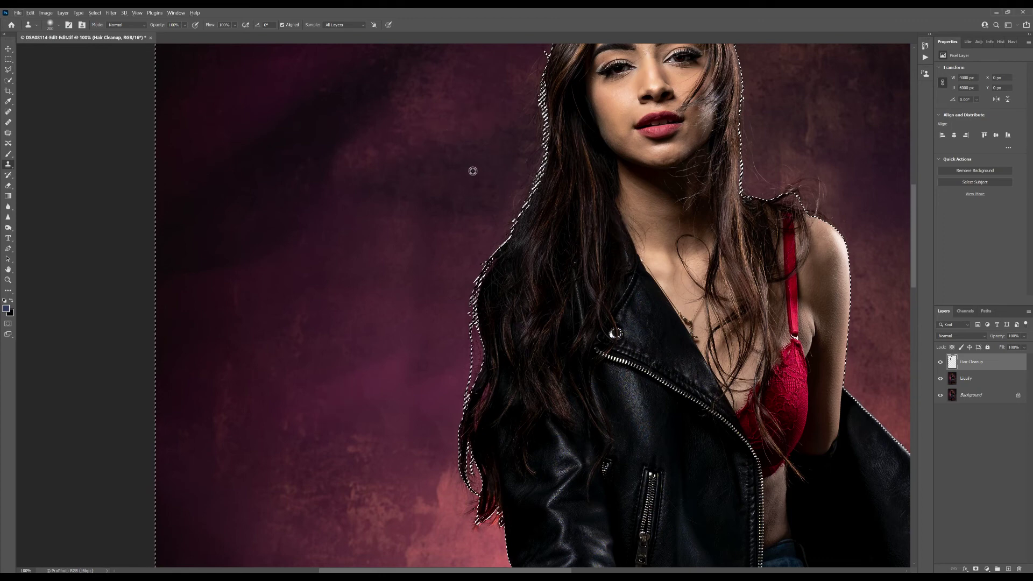
{"action": "mouse_move", "coordinate": [478, 172]}
{"action": "left_mouse_down"}
{"action": "mouse_move", "coordinate": [508, 166]}
{"action": "mouse_move", "coordinate": [527, 85]}
{"action": "left_mouse_up"}
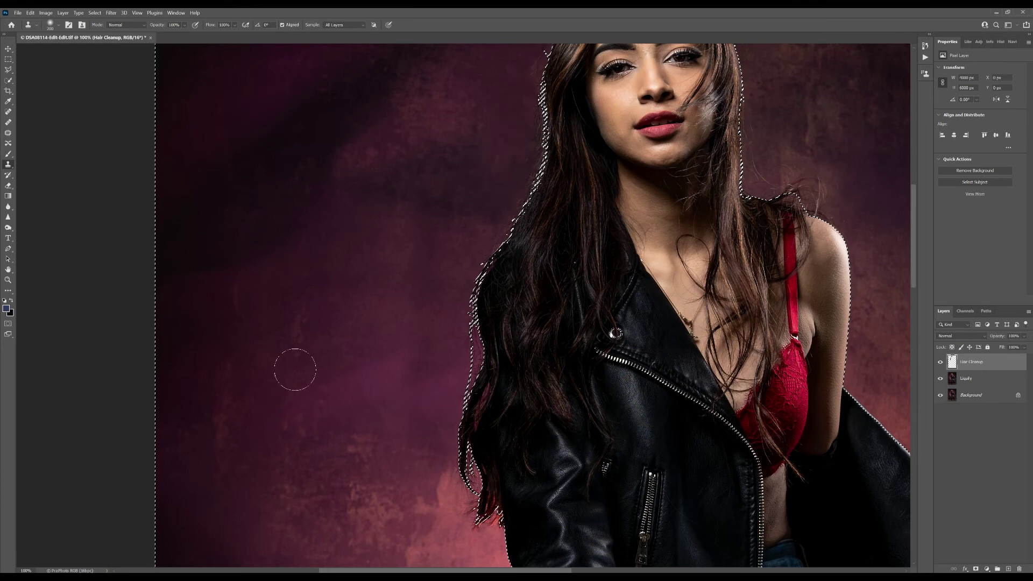
{"action": "left_click", "coordinate": [505, 127], "text": "alt"}
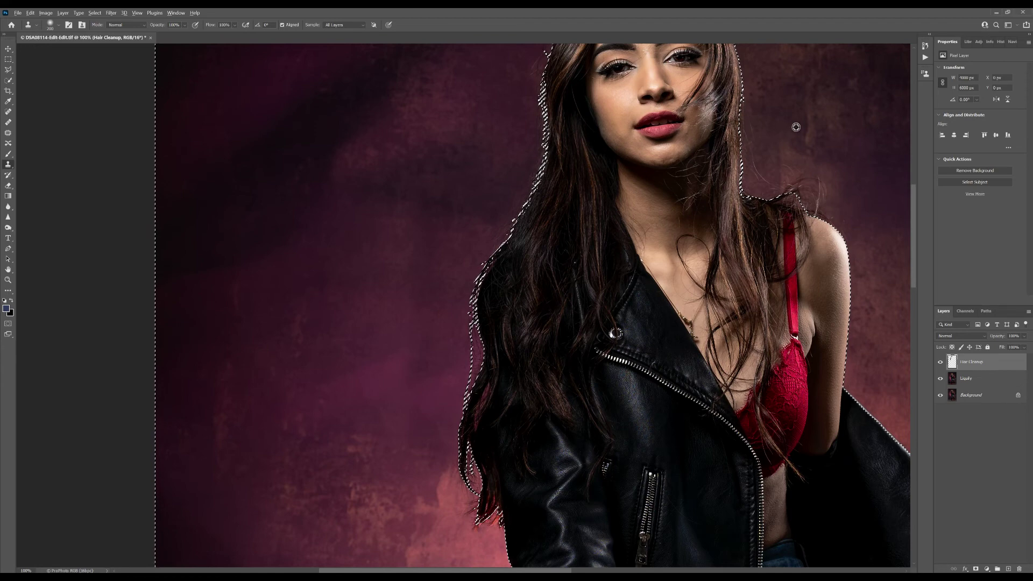
Clone backdrop over the stray hairs above the bare shoulder and touch up the backdrop beside the jacket sleeve
{"action": "left_click_drag", "start_coordinate": [750, 160], "coordinate": [760, 179]}
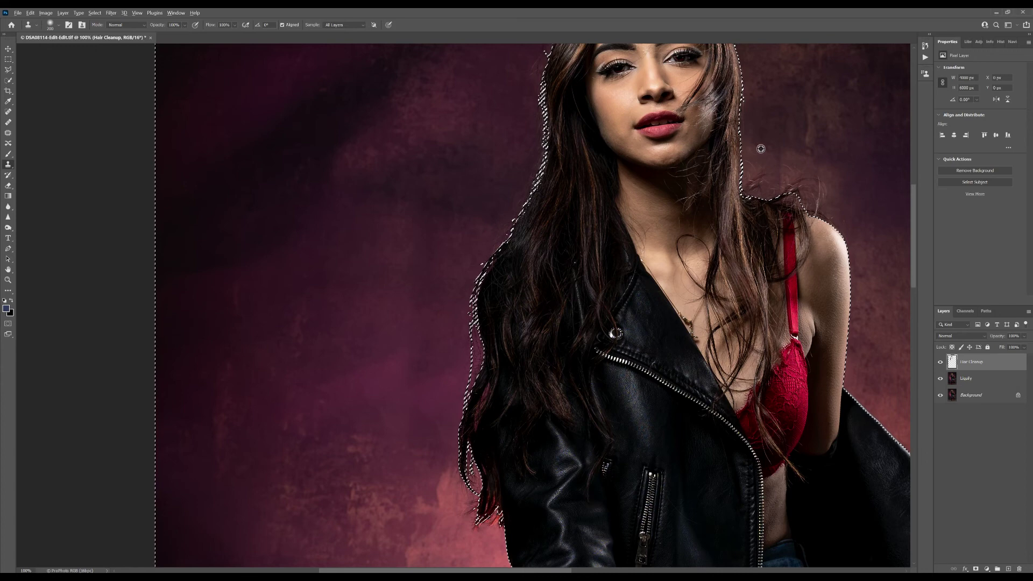
{"action": "left_click", "coordinate": [759, 175]}
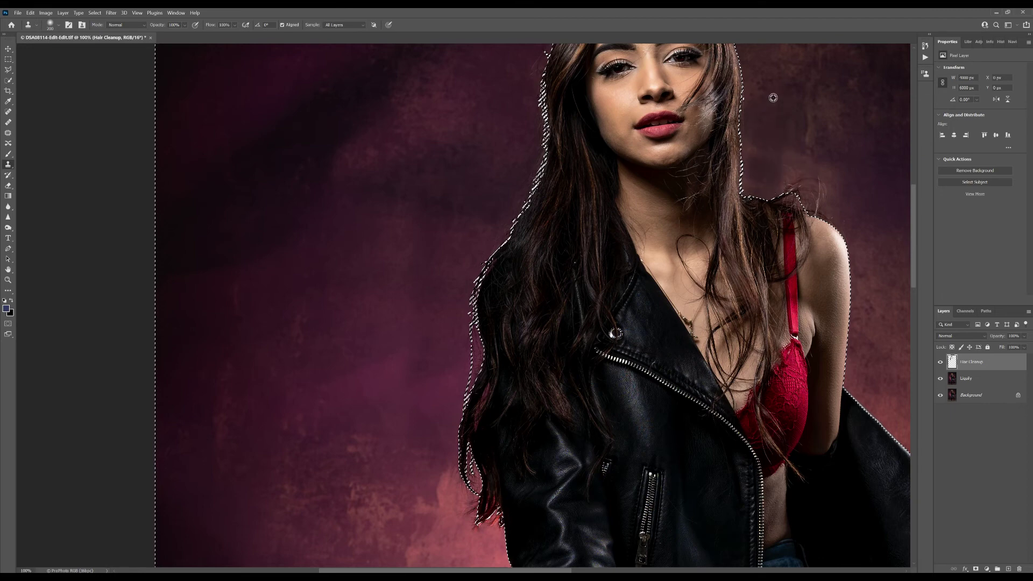
{"action": "left_click", "coordinate": [797, 172]}
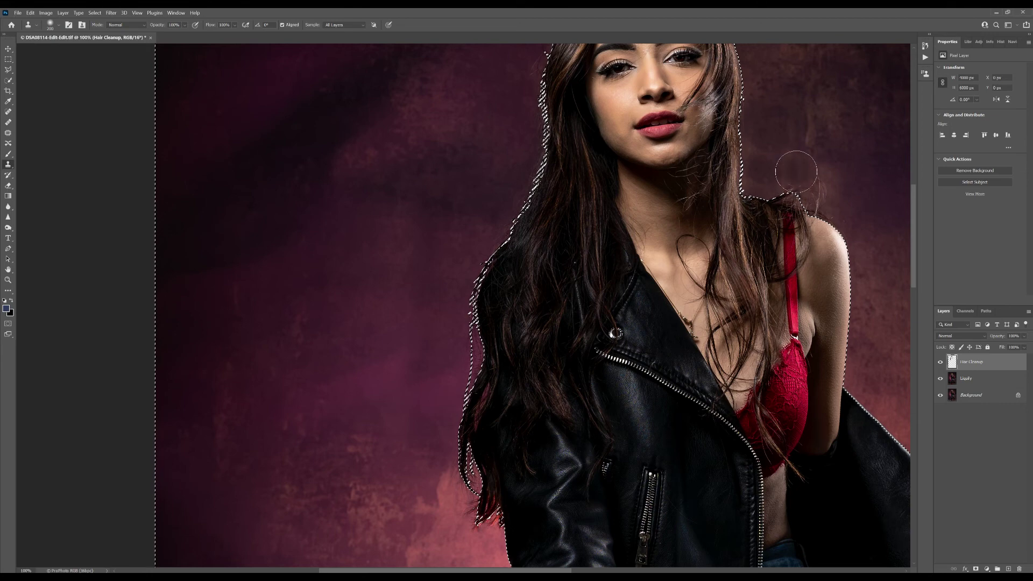
{"action": "left_click", "coordinate": [816, 189]}
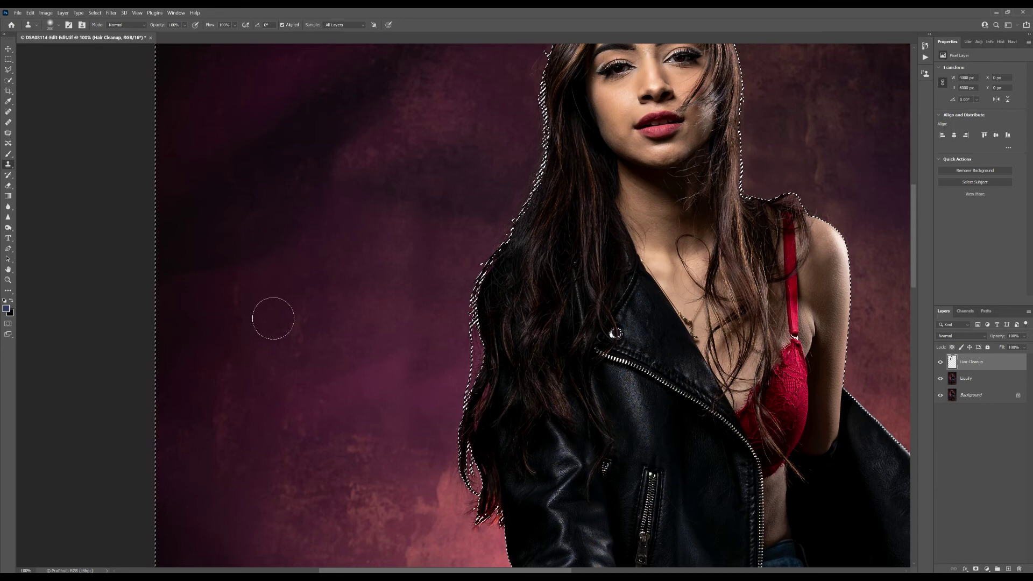
{"action": "left_click_drag", "start_coordinate": [452, 331], "coordinate": [436, 351]}
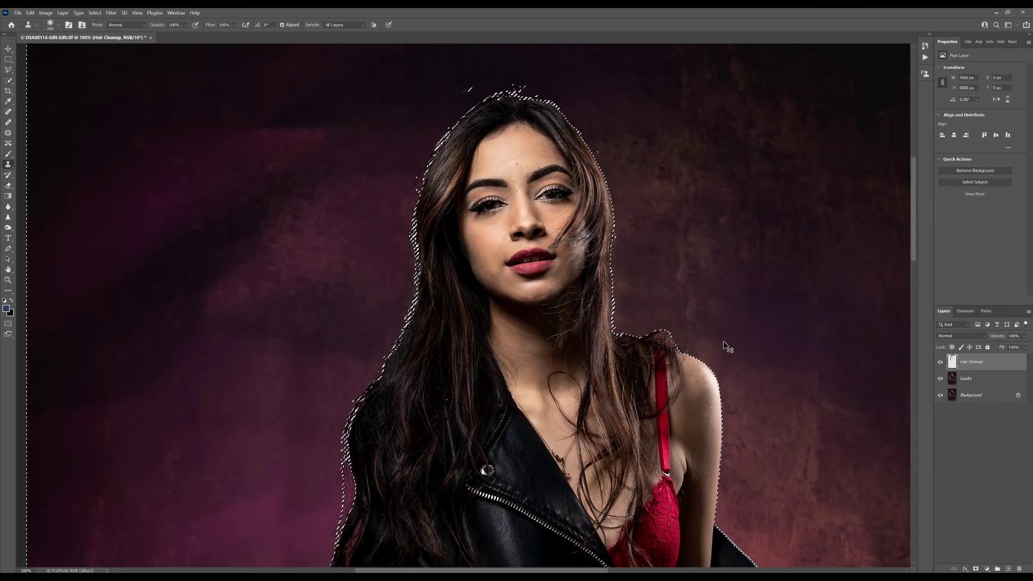
Deselect the backdrop and toggle the Hair Cleanup layer's visibility to compare the hair retouching
{"action": "key", "text": "ctrl+0"}
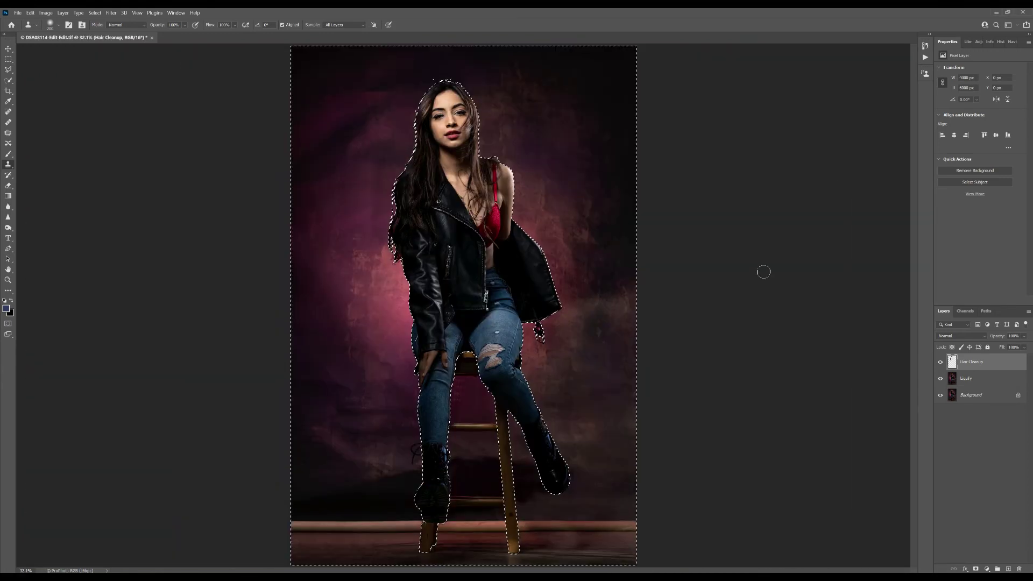
{"action": "key", "text": "m"}
{"action": "key", "text": "ctrl+d"}
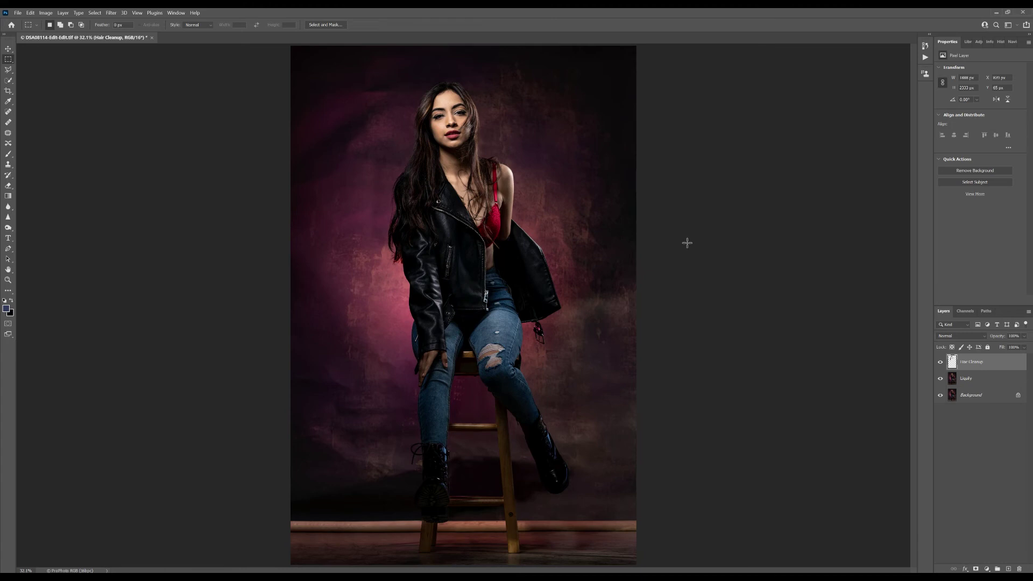
{"action": "left_click", "coordinate": [940, 363]}
{"action": "left_click", "coordinate": [940, 363]}
Clone clean backdrop over spots in the magenta area left of the jacket with a large Clone Stamp brush
{"action": "left_click", "coordinate": [9, 164]}
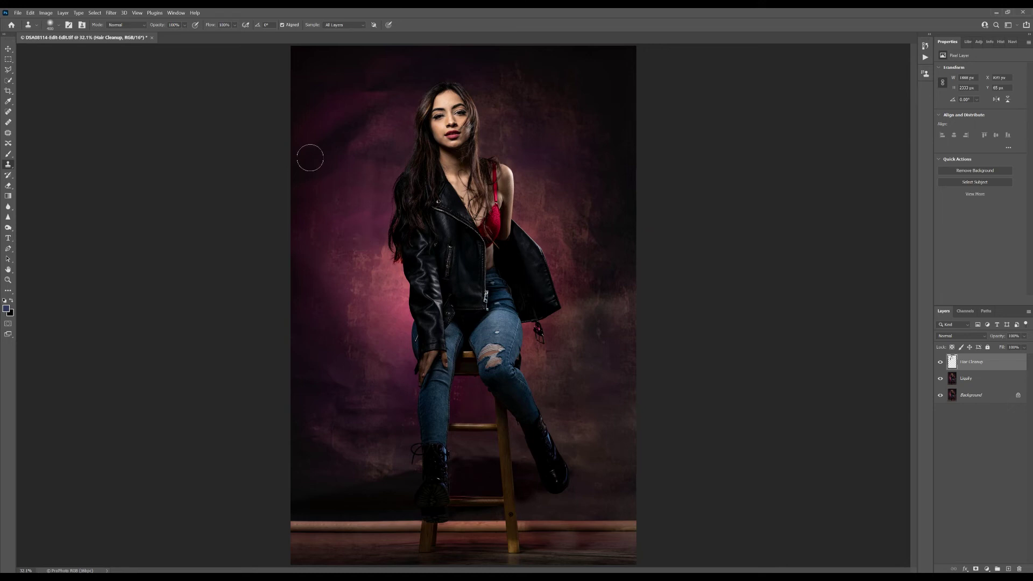
{"action": "left_click", "coordinate": [375, 227]}
{"action": "left_click", "coordinate": [327, 286], "text": "alt"}
{"action": "left_click", "coordinate": [354, 286]}
{"action": "left_click", "coordinate": [356, 285]}
Add a blank layer above Hair Cleanup and switch to the Spot Healing Brush with a larger tip
{"action": "left_click", "coordinate": [1008, 569]}
{"action": "key", "text": "ctrl+plus"}
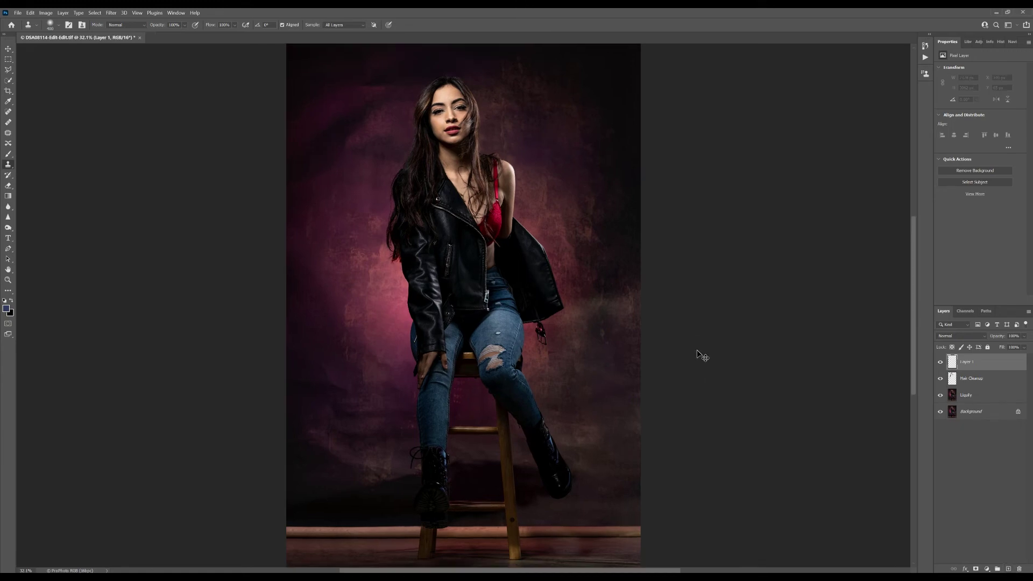
{"action": "key", "text": "ctrl+plus"}
{"action": "key", "text": "ctrl+plus"}
{"action": "key", "text": "ctrl+plus"}
{"action": "key", "text": "ctrl+plus"}
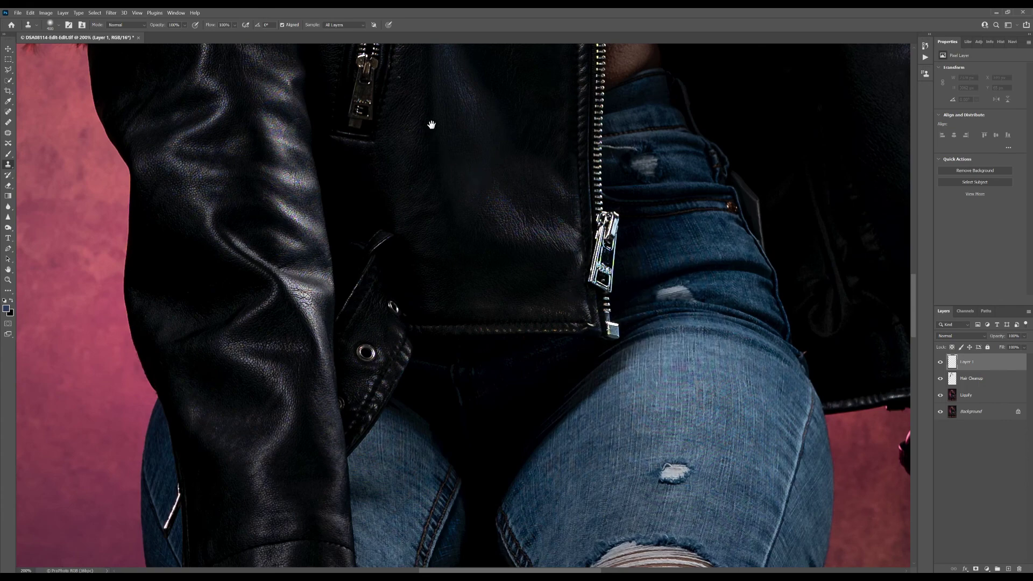
{"action": "left_click_drag", "start_coordinate": [433, 115], "coordinate": [461, 496]}
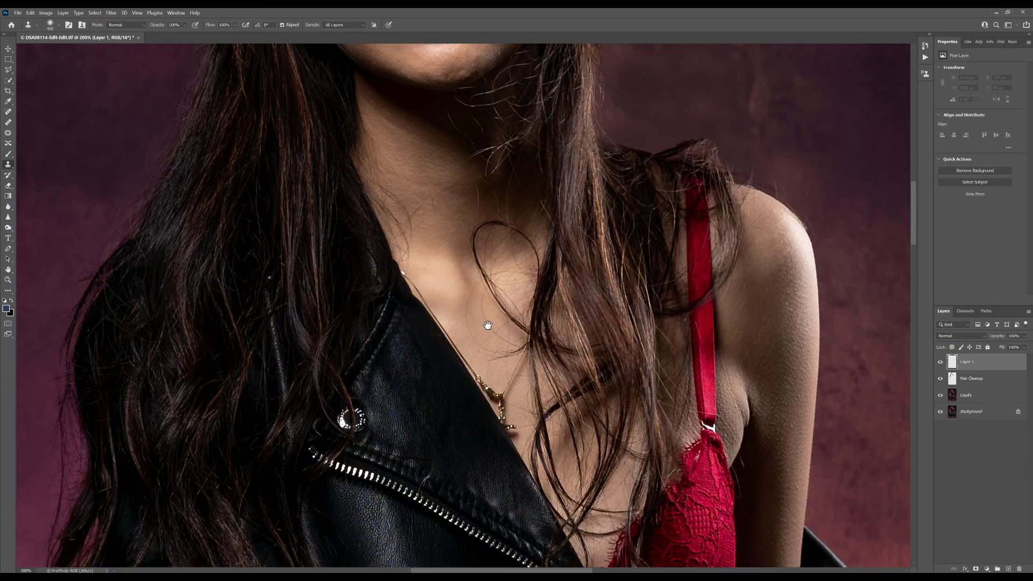
{"action": "left_click_drag", "start_coordinate": [487, 325], "coordinate": [623, 489]}
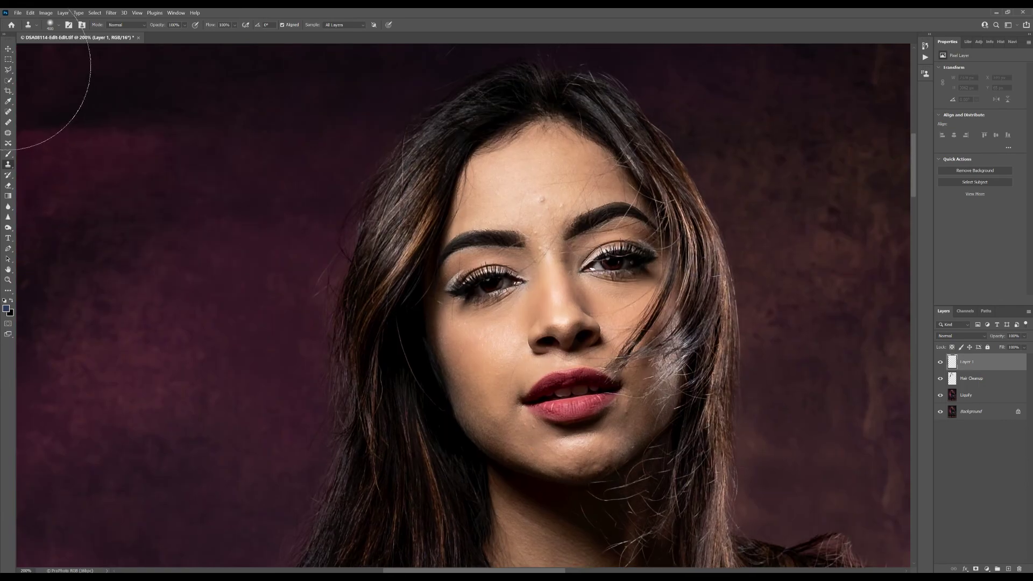
{"action": "left_click", "coordinate": [7, 113]}
{"action": "key", "text": "bracketright"}
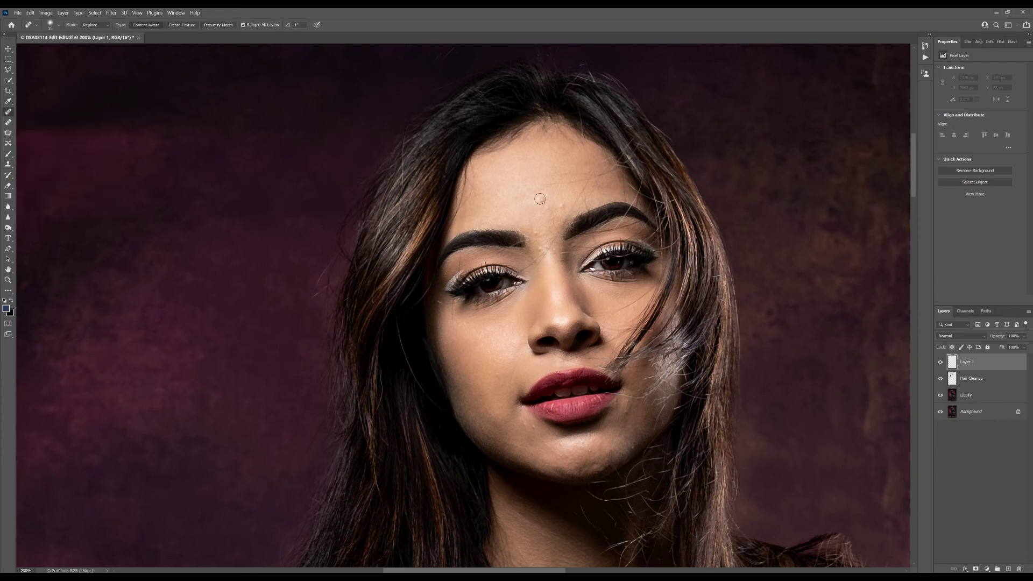
Heal the blemishes on the forehead and between the eyebrows with the Spot Healing Brush
{"action": "left_click", "coordinate": [542, 199]}
{"action": "mouse_move", "coordinate": [542, 199]}
{"action": "left_mouse_down"}
{"action": "mouse_move", "coordinate": [561, 207]}
{"action": "mouse_move", "coordinate": [535, 233]}
{"action": "mouse_move", "coordinate": [544, 252]}
{"action": "left_mouse_up"}
{"action": "key", "text": "bracketleft"}
{"action": "left_click_drag", "start_coordinate": [535, 260], "coordinate": [543, 253]}
{"action": "left_click", "coordinate": [550, 206]}
{"action": "left_click", "coordinate": [548, 208]}
Heal the blemishes on the chin and around the corners of the mouth
{"action": "left_click_drag", "start_coordinate": [470, 373], "coordinate": [469, 253]}
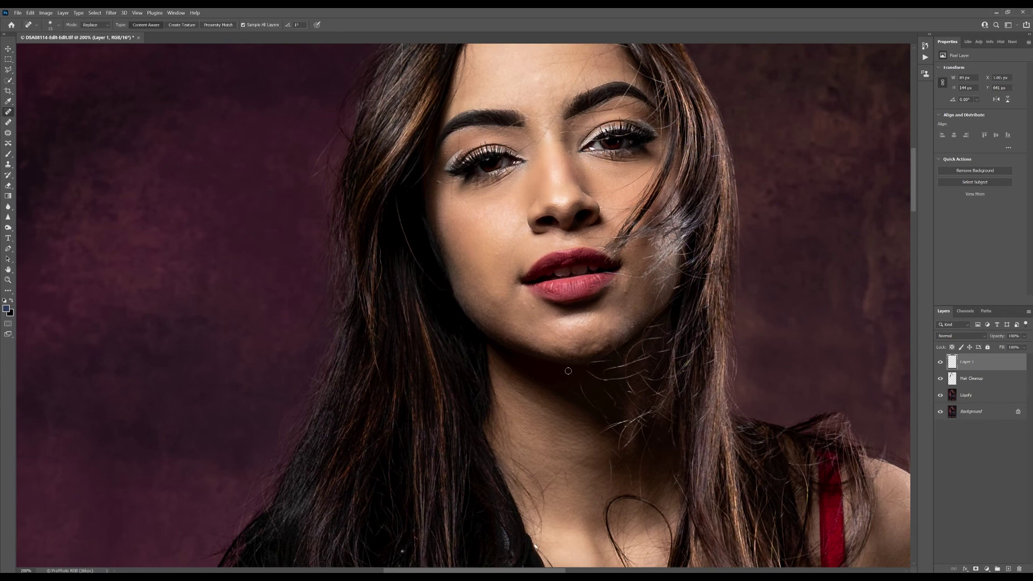
{"action": "left_click", "coordinate": [589, 329]}
{"action": "left_click", "coordinate": [627, 292]}
{"action": "left_click", "coordinate": [524, 304]}
Heal the remaining small marks beside the nose and across the left cheek with a smaller Spot Healing Brush
{"action": "key", "text": "bracketleft"}
{"action": "left_click_drag", "start_coordinate": [521, 236], "coordinate": [510, 276]}
{"action": "mouse_move", "coordinate": [517, 106]}
{"action": "left_mouse_down"}
{"action": "mouse_move", "coordinate": [523, 74]}
{"action": "mouse_move", "coordinate": [581, 59]}
{"action": "left_mouse_up"}
{"action": "left_click_drag", "start_coordinate": [519, 151], "coordinate": [536, 144]}
{"action": "left_click_drag", "start_coordinate": [452, 200], "coordinate": [452, 185]}
{"action": "left_click_drag", "start_coordinate": [591, 208], "coordinate": [560, 57]}
{"action": "left_click_drag", "start_coordinate": [528, 383], "coordinate": [392, 264]}
{"action": "left_click_drag", "start_coordinate": [453, 419], "coordinate": [445, 35]}
{"action": "left_click_drag", "start_coordinate": [424, 121], "coordinate": [483, 77]}
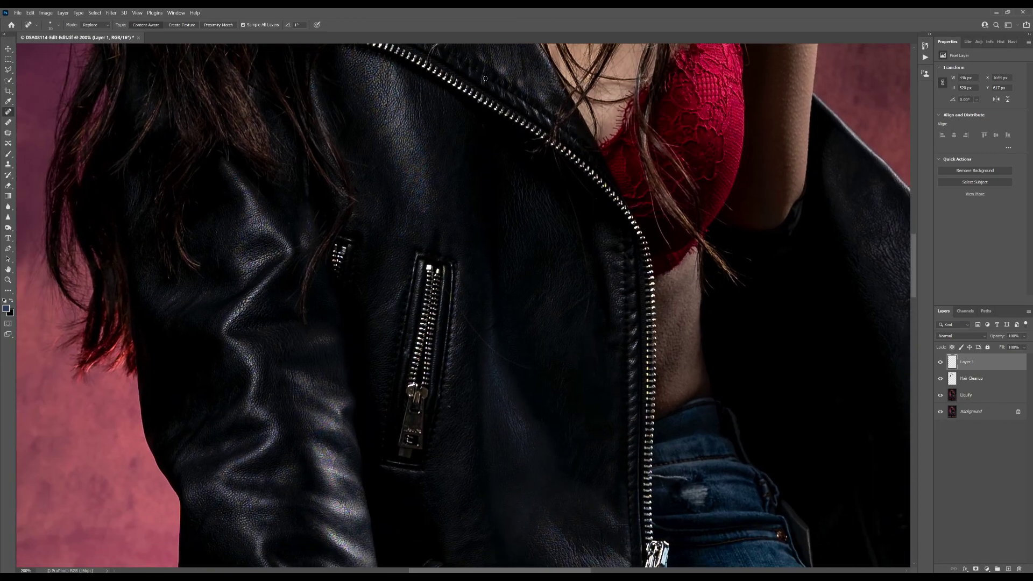
Rename the new healing layer as Blems
{"action": "key", "text": "ctrl+0"}
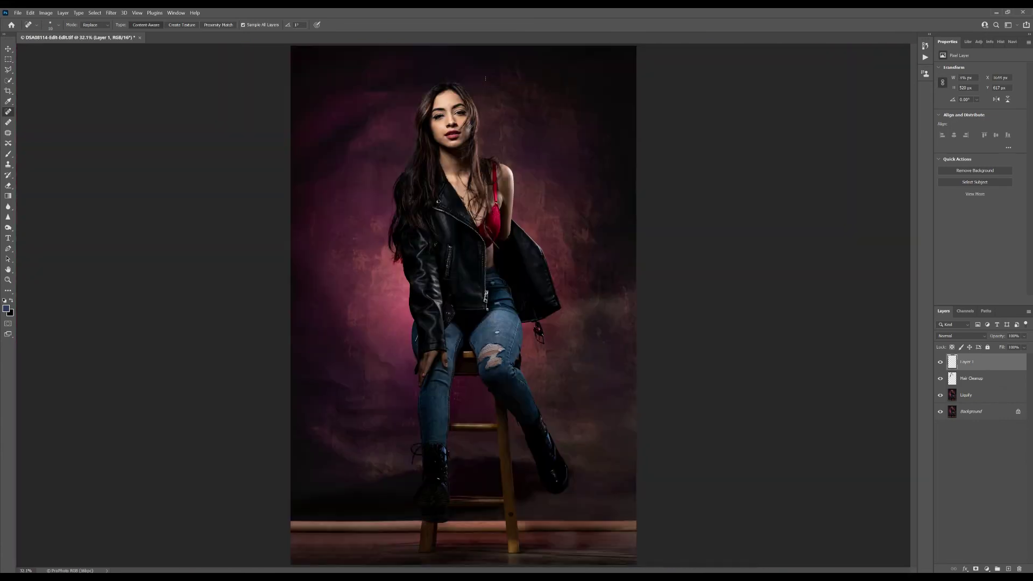
{"action": "double_click", "coordinate": [967, 361]}
{"action": "type", "text": "Blems"}
{"action": "key", "text": "Return"}
{"action": "left_click", "coordinate": [214, 237]}
Try Select Subject on the Blems layer, then on the Background layer, and invert the resulting selection
{"action": "left_click", "coordinate": [8, 80]}
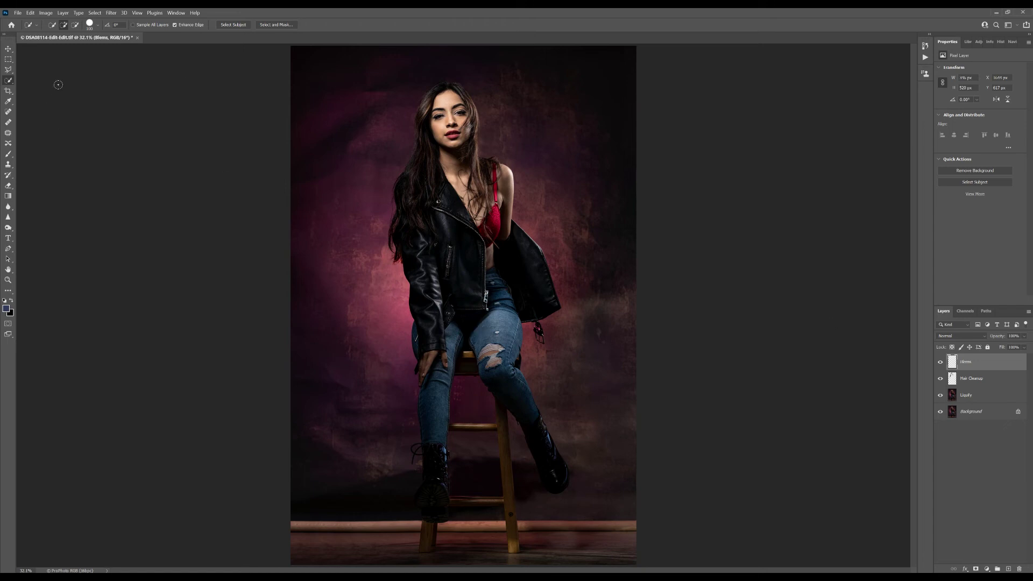
{"action": "left_click", "coordinate": [233, 26]}
{"action": "left_click", "coordinate": [954, 398]}
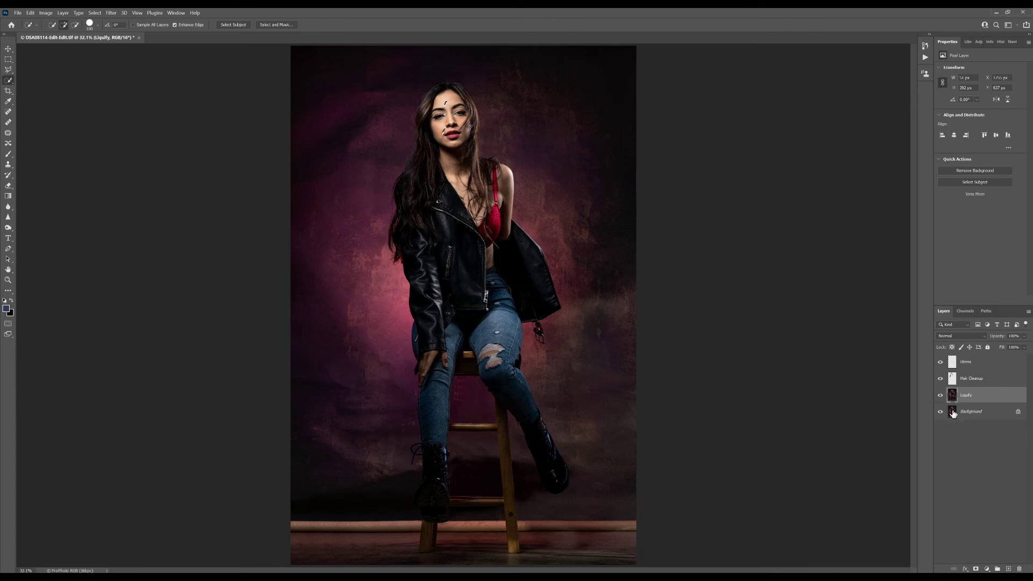
{"action": "left_click", "coordinate": [954, 414]}
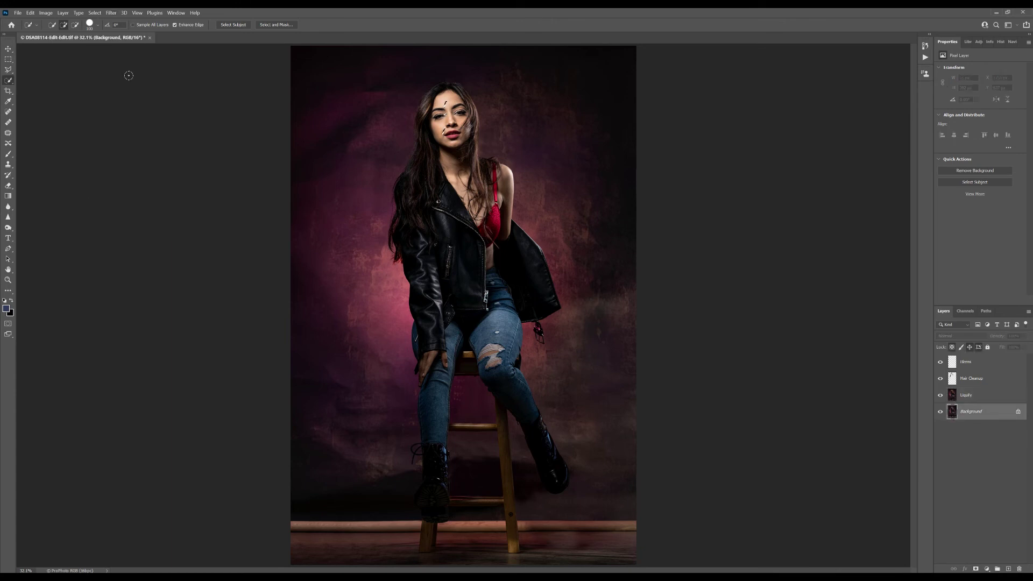
{"action": "left_click", "coordinate": [233, 25]}
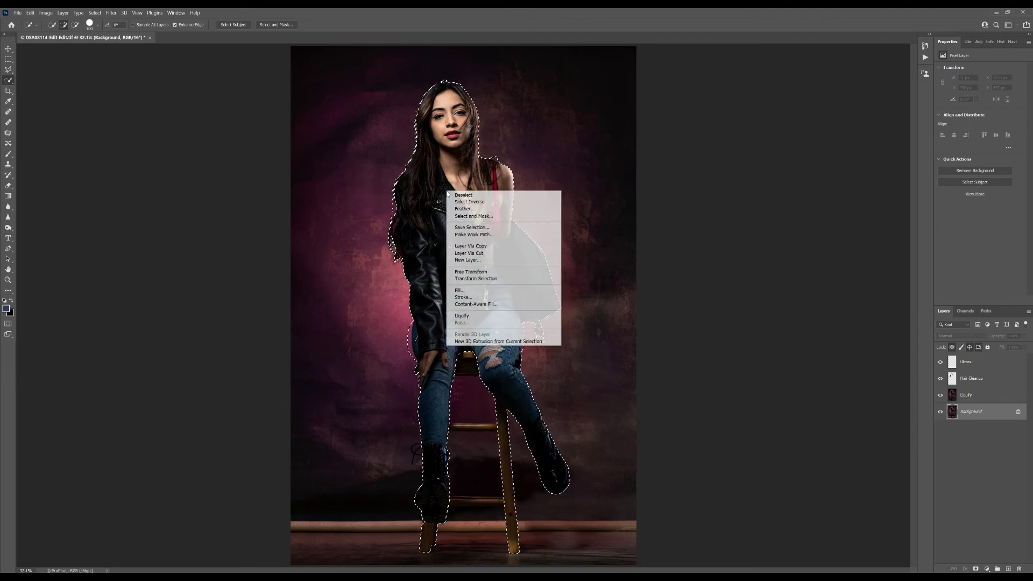
{"action": "left_click", "coordinate": [462, 202]}
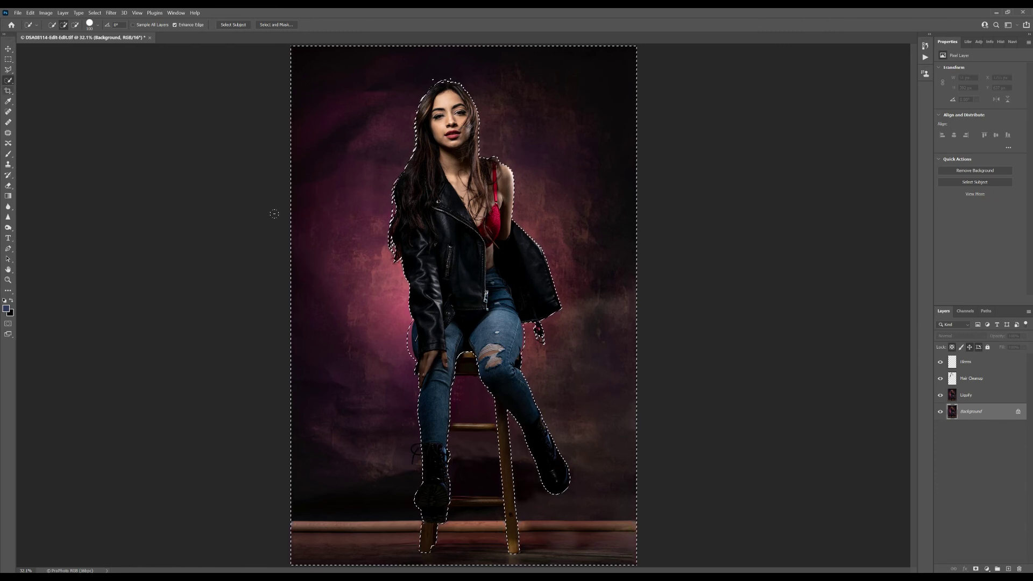
Select the subject from the Liquify layer and invert the selection to cover the backdrop
{"action": "left_click", "coordinate": [957, 398]}
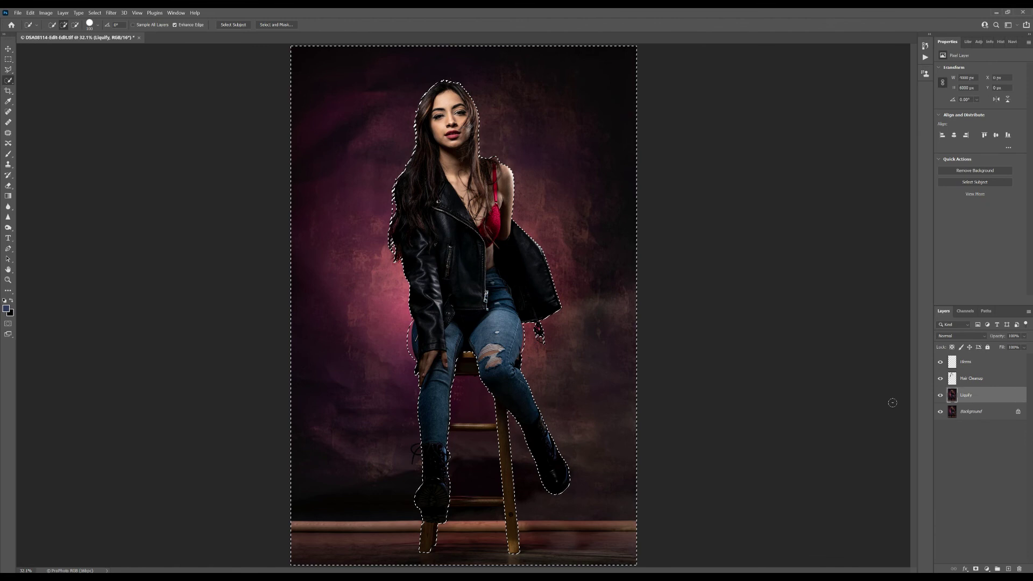
{"action": "left_click", "coordinate": [233, 24]}
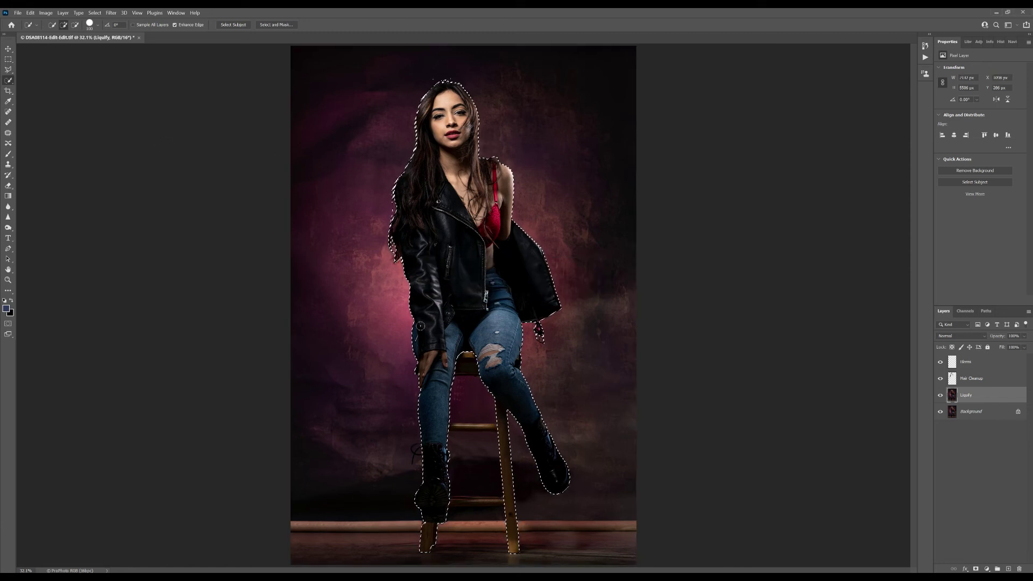
{"action": "right_click", "coordinate": [444, 163]}
{"action": "left_click", "coordinate": [462, 173]}
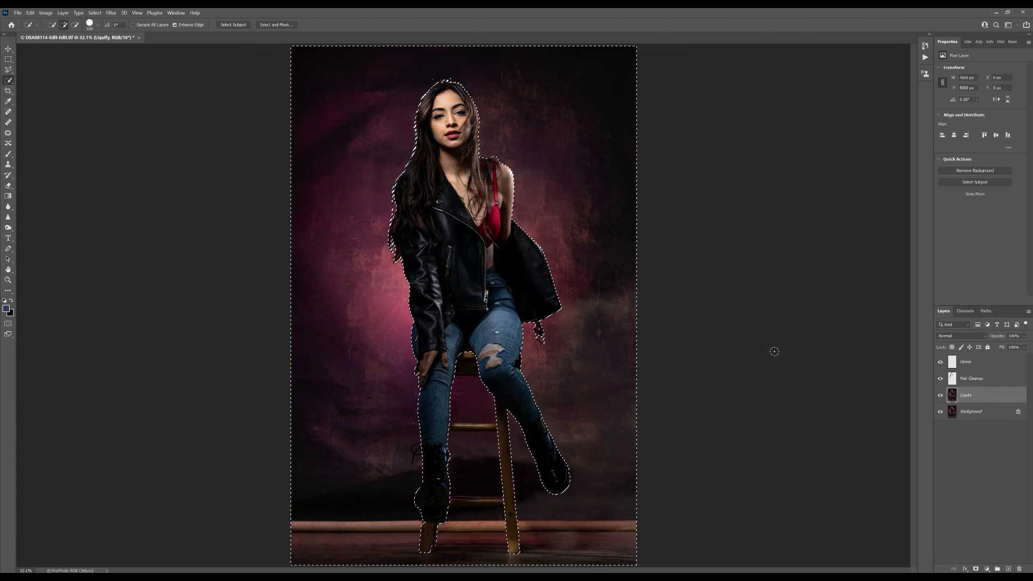
Add a Curves adjustment layer above Blems, masked to the selected backdrop
{"action": "left_click", "coordinate": [948, 365]}
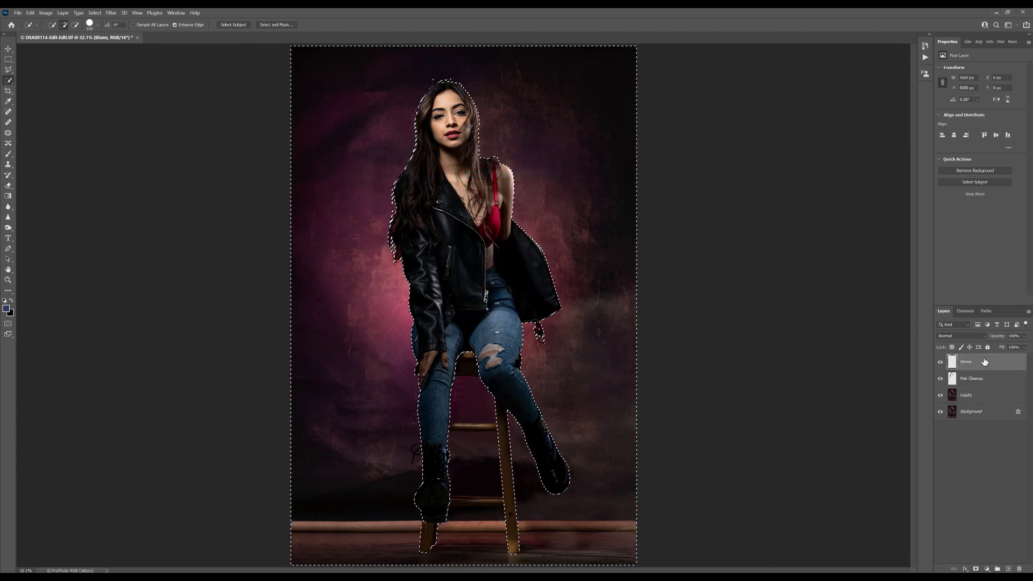
{"action": "left_click", "coordinate": [987, 569]}
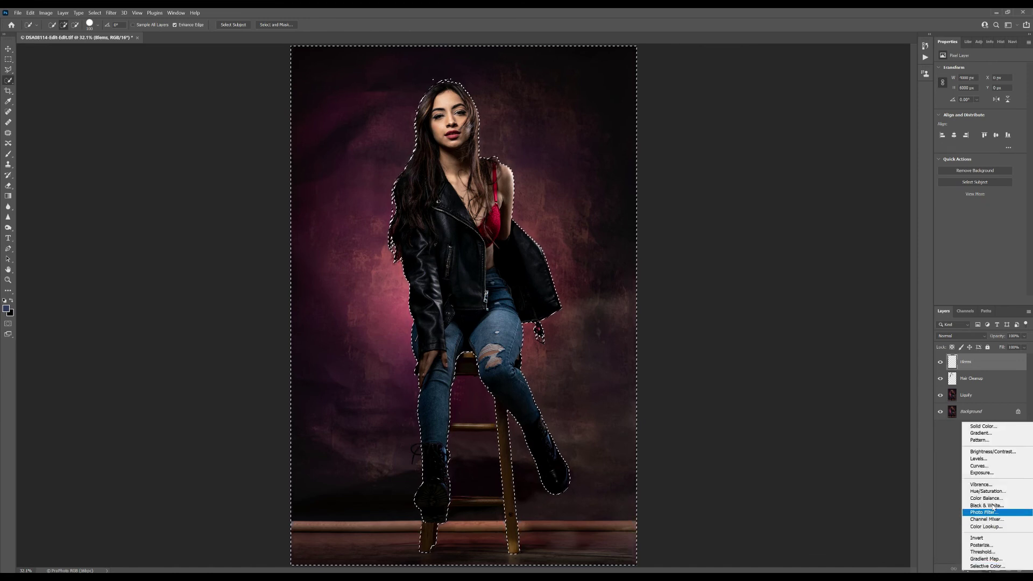
{"action": "left_click", "coordinate": [989, 468]}
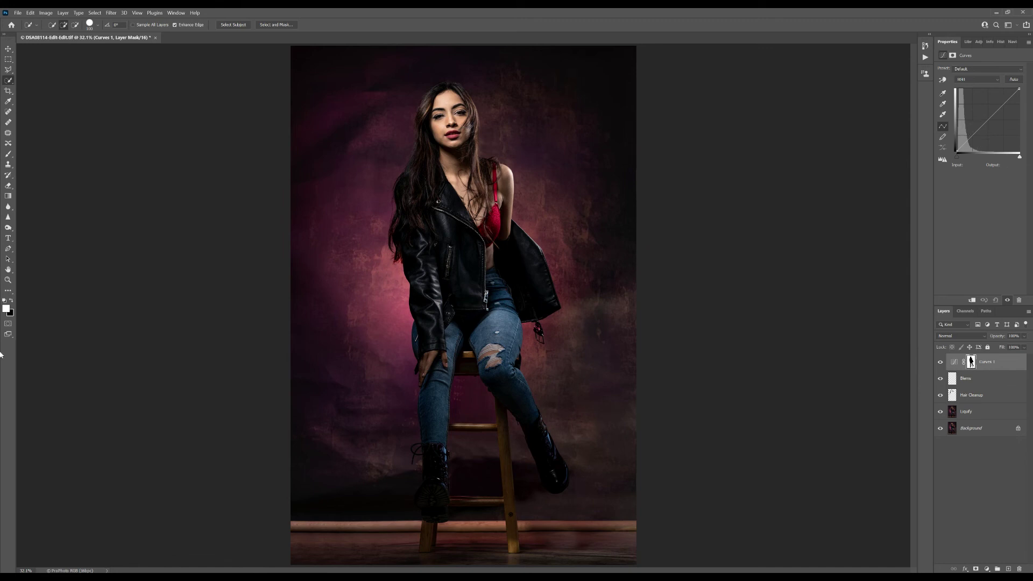
Raise the Red curve in the shadows to input 38, output 59, and lower the Blue curve to input 31, output 25
{"action": "left_click", "coordinate": [986, 82]}
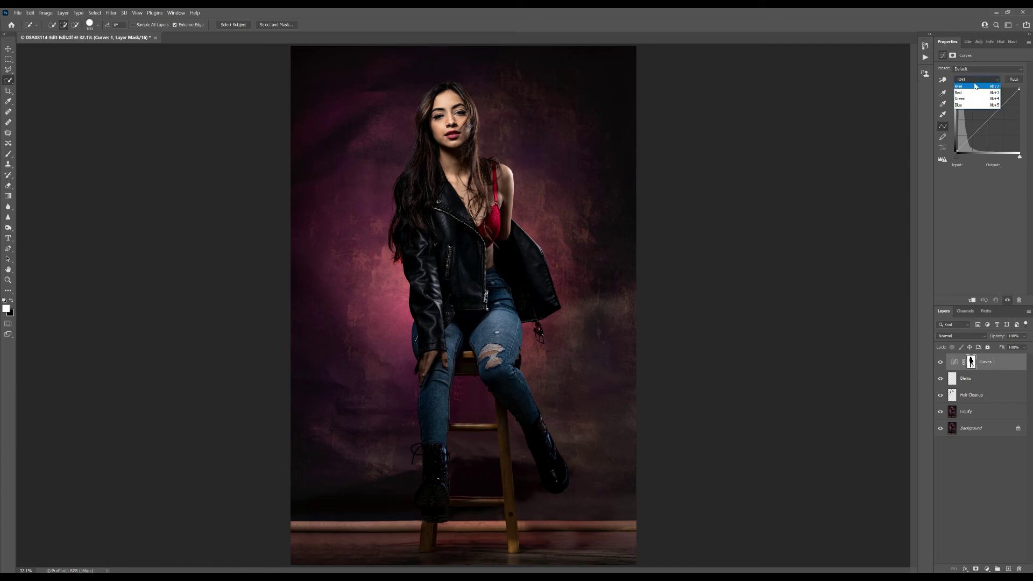
{"action": "left_click", "coordinate": [967, 93]}
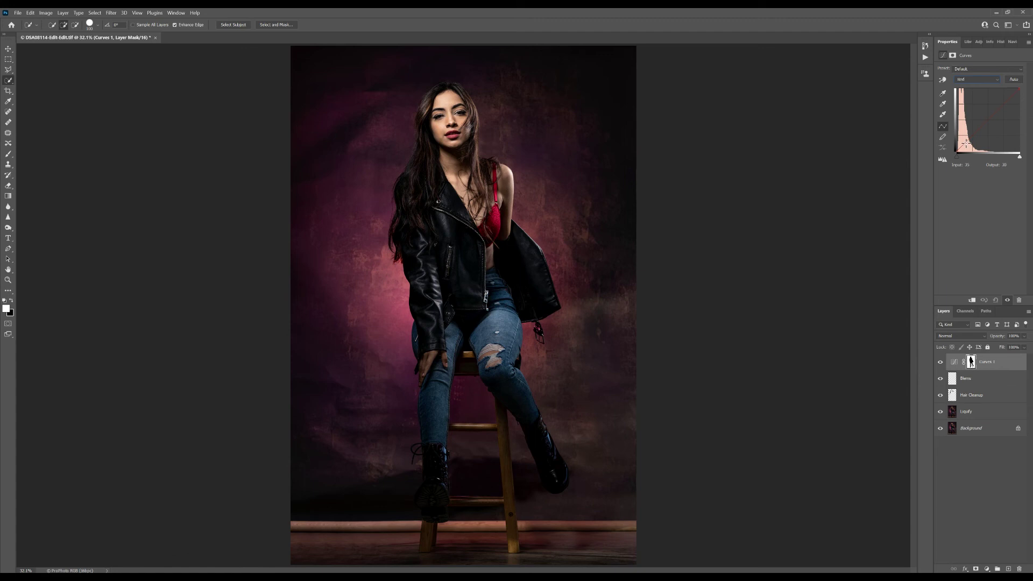
{"action": "left_click_drag", "start_coordinate": [964, 142], "coordinate": [968, 136]}
{"action": "left_click", "coordinate": [984, 79]}
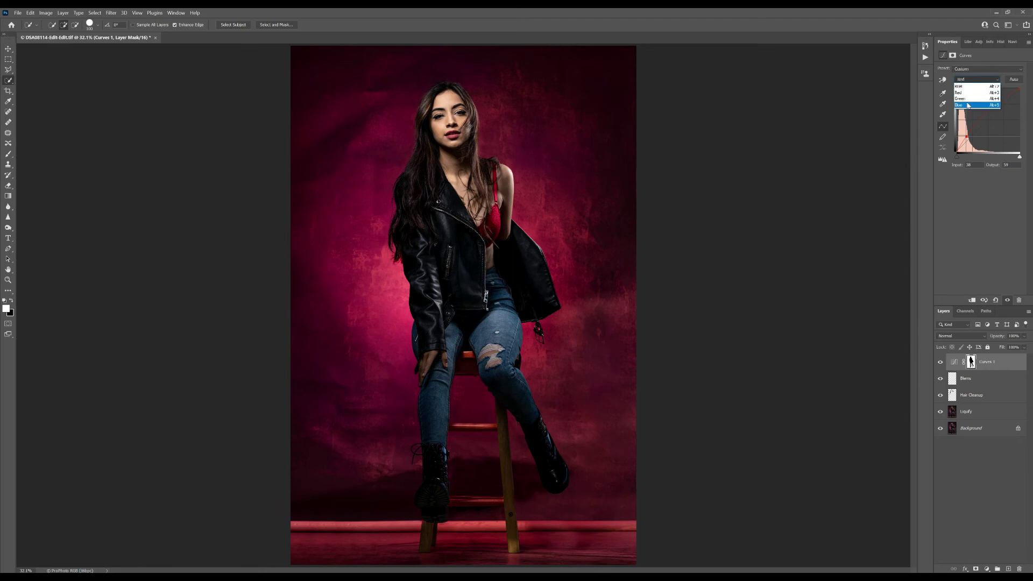
{"action": "left_click", "coordinate": [967, 105]}
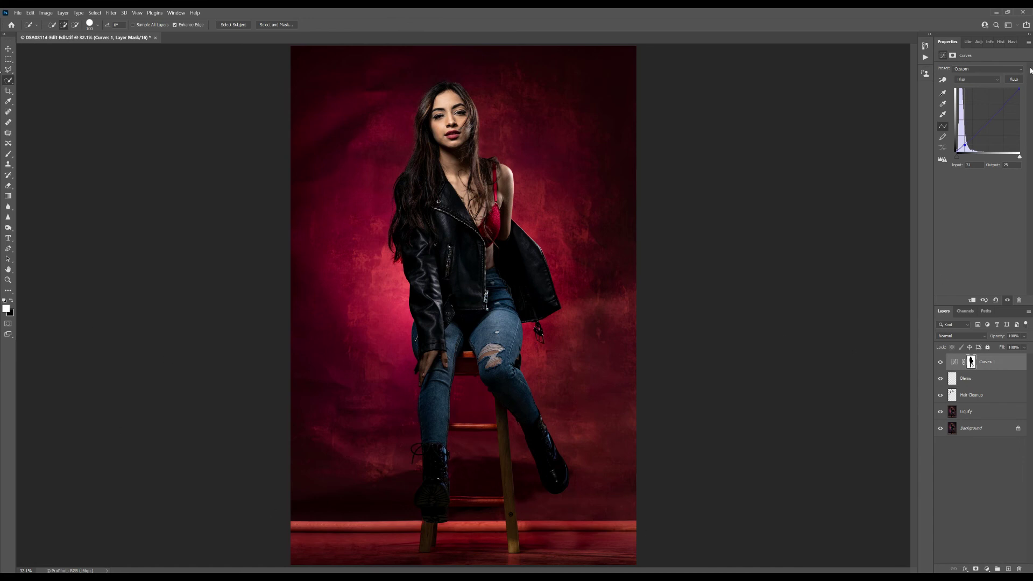
Anchor the composite RGB curve in the shadows and raise its midtones at input 124 to brighten the backdrop
{"action": "left_click", "coordinate": [977, 80]}
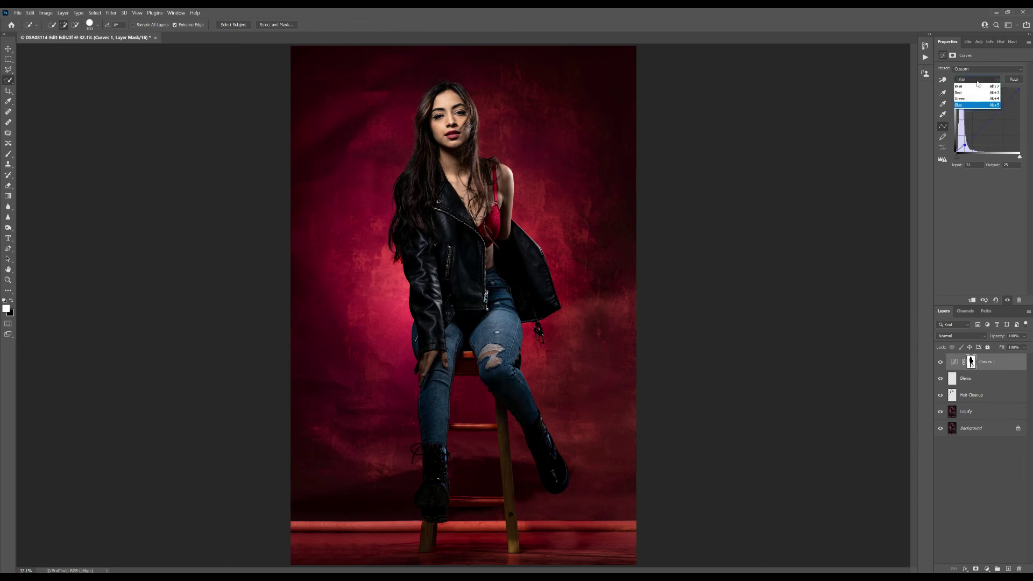
{"action": "left_click", "coordinate": [974, 87]}
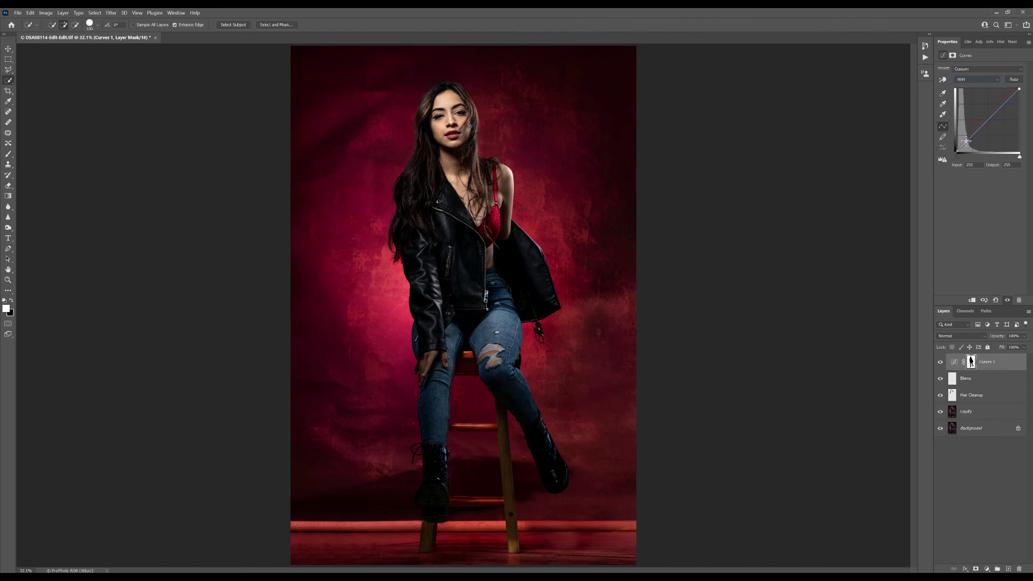
{"action": "left_click_drag", "start_coordinate": [966, 141], "coordinate": [967, 140]}
{"action": "mouse_move", "coordinate": [992, 116]}
{"action": "left_mouse_down"}
{"action": "mouse_move", "coordinate": [992, 127]}
{"action": "mouse_move", "coordinate": [987, 114]}
{"action": "left_mouse_up"}
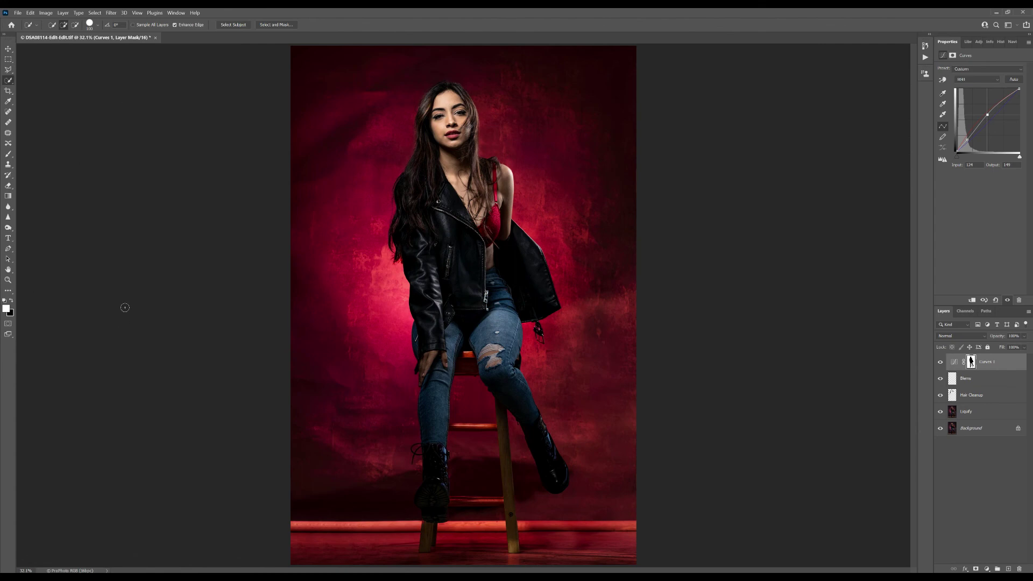
Paint black on the Curves mask around the front boot and stool leg with a reduced brush at 30% flow
{"action": "key", "text": "b"}
{"action": "left_click", "coordinate": [13, 300]}
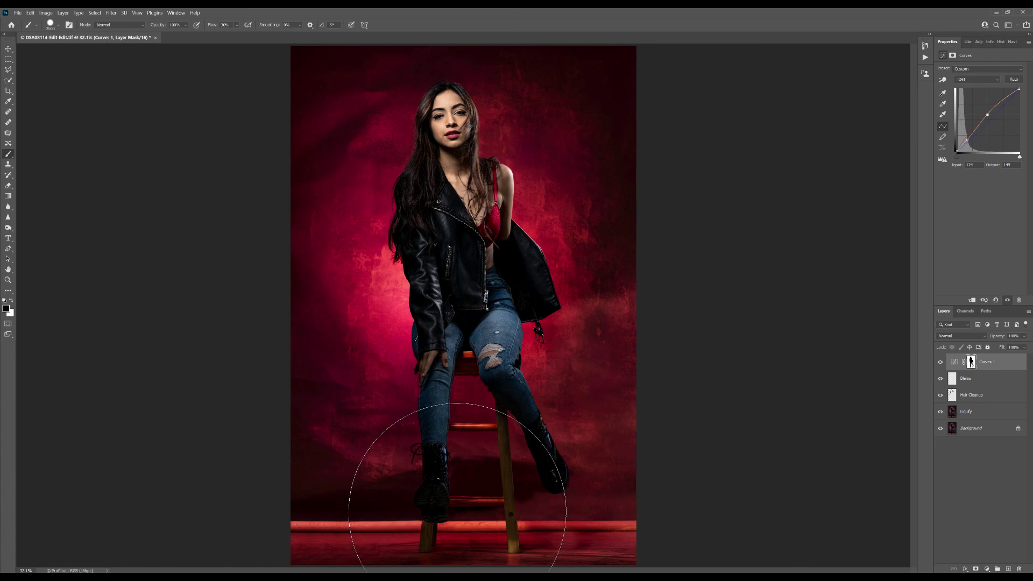
{"action": "key", "text": "bracketleft"}
{"action": "key", "text": "bracketleft"}
{"action": "key", "text": "bracketleft"}
{"action": "key", "text": "bracketleft"}
{"action": "key", "text": "bracketleft"}
{"action": "key", "text": "bracketleft"}
{"action": "key", "text": "bracketleft"}
{"action": "mouse_move", "coordinate": [411, 529]}
{"action": "left_mouse_down"}
{"action": "mouse_move", "coordinate": [415, 542]}
{"action": "mouse_move", "coordinate": [427, 502]}
{"action": "left_mouse_up"}
Paint black on the Curves mask across the full width of the floor with a smaller brush, and save the document
{"action": "key", "text": "bracketleft"}
{"action": "key", "text": "bracketleft"}
{"action": "key", "text": "bracketleft"}
{"action": "key", "text": "bracketleft"}
{"action": "key", "text": "bracketleft"}
{"action": "left_click_drag", "start_coordinate": [632, 555], "coordinate": [224, 549]}
{"action": "key", "text": "ctrl+s"}
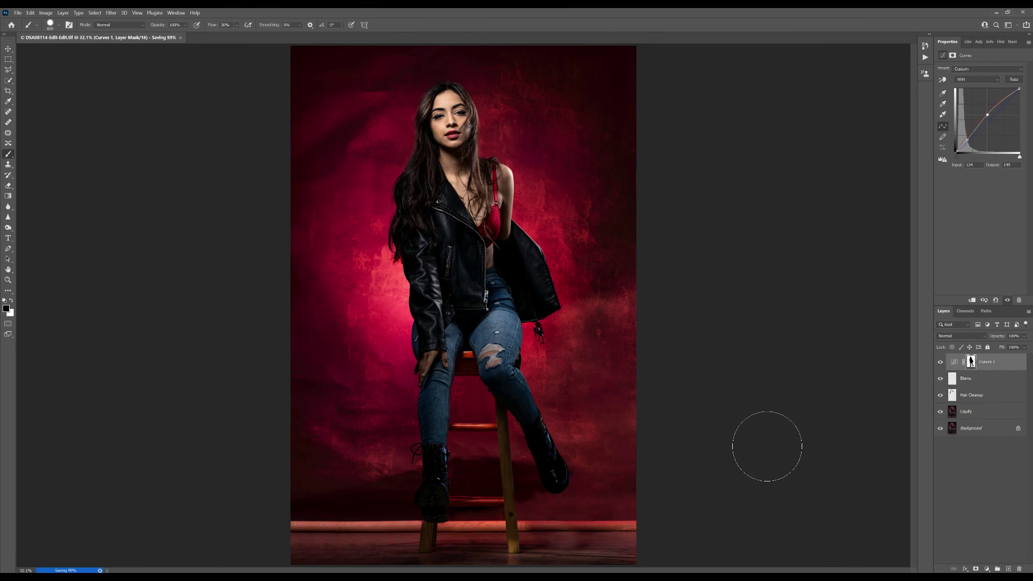
Group the layers from Curves 1 down to Liquify and name the group Edits
{"action": "left_click", "coordinate": [985, 413], "text": "shift"}
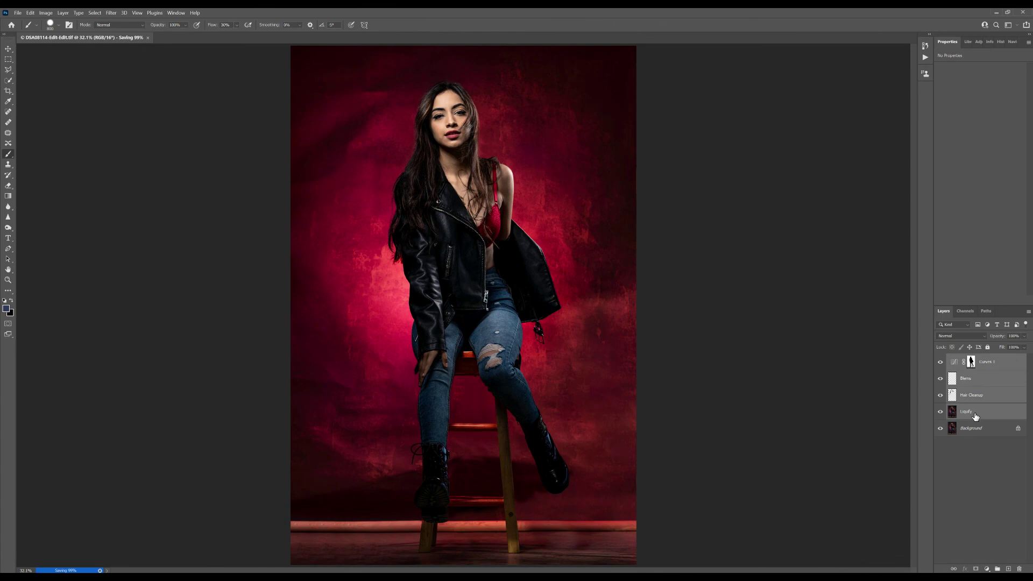
{"action": "key", "text": "ctrl+g"}
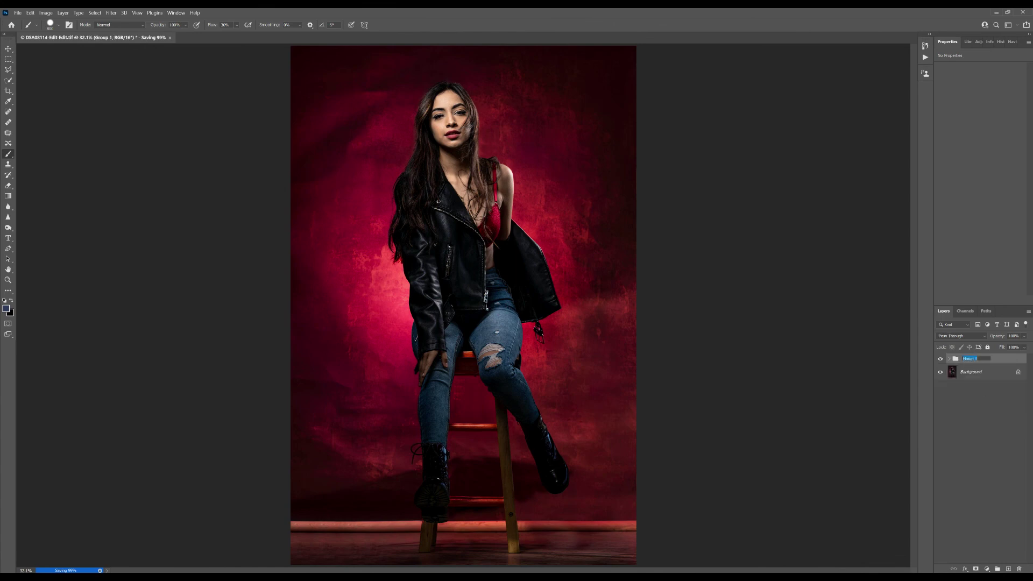
{"action": "type", "text": "Edits"}
{"action": "key", "text": "Return"}
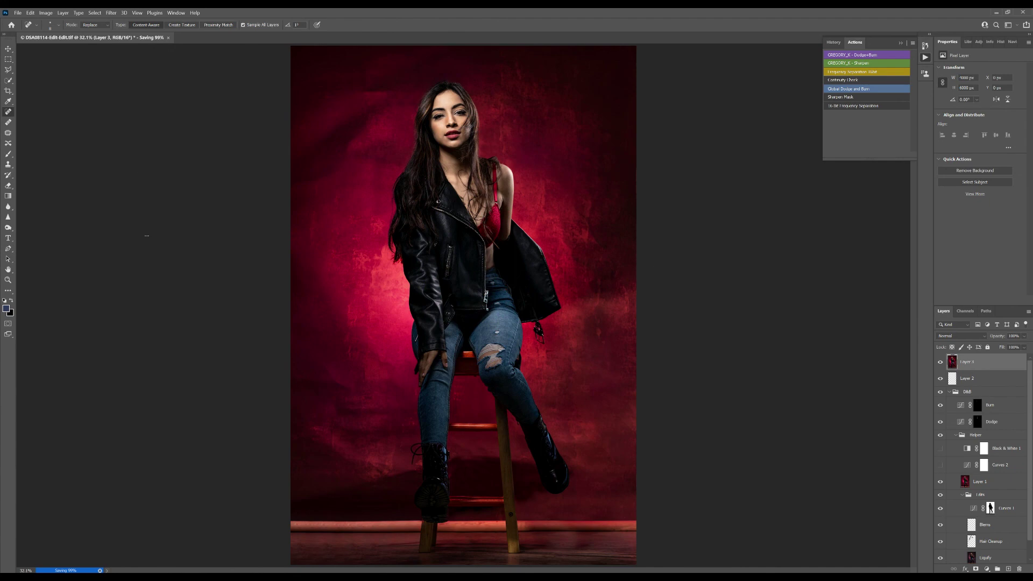
Expand the 4:5 crop frame to the photo's full height, extending the canvas beyond both sides of the image
{"action": "left_click", "coordinate": [7, 92]}
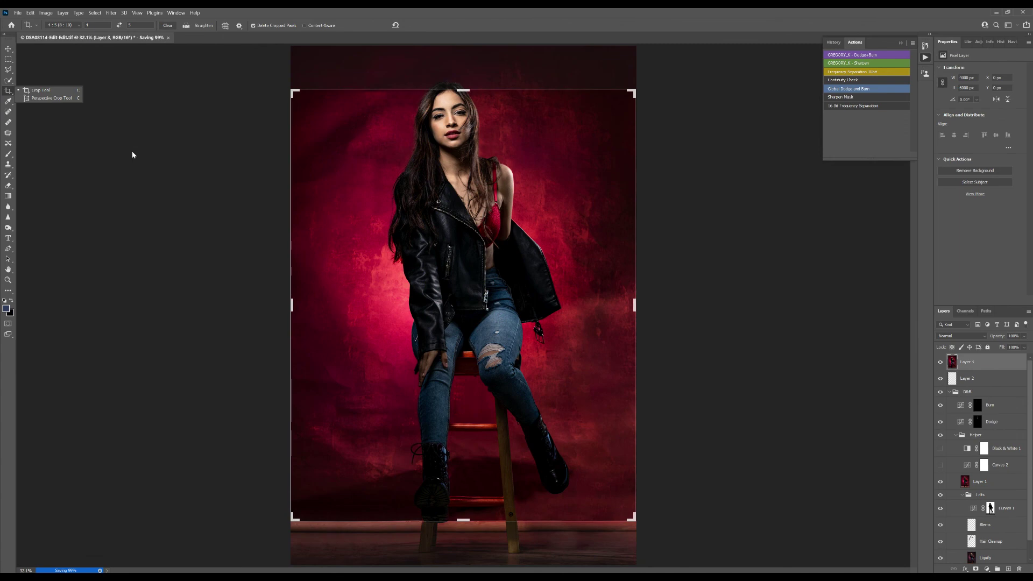
{"action": "key", "text": "ctrl+minus"}
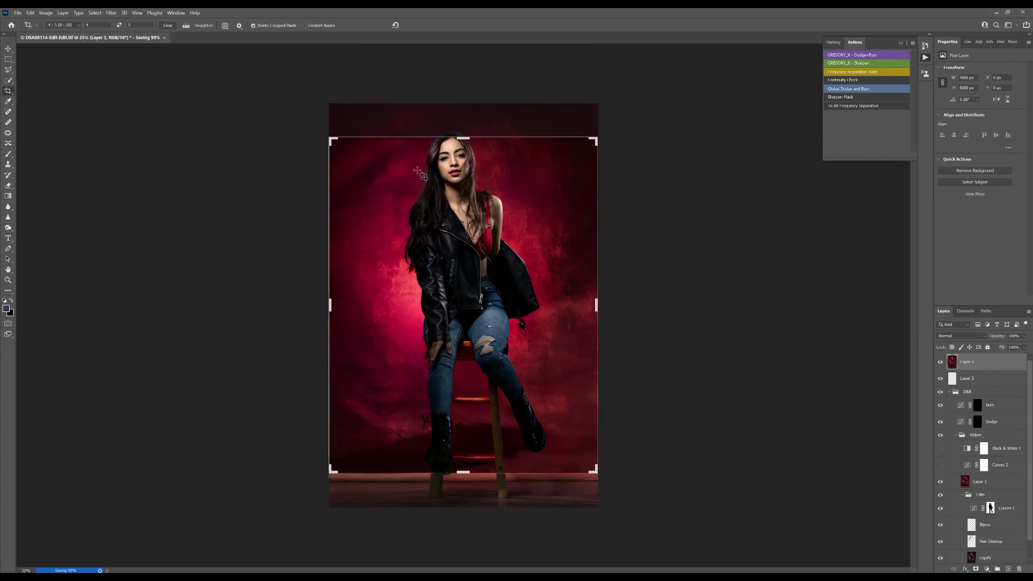
{"action": "left_click", "coordinate": [461, 135]}
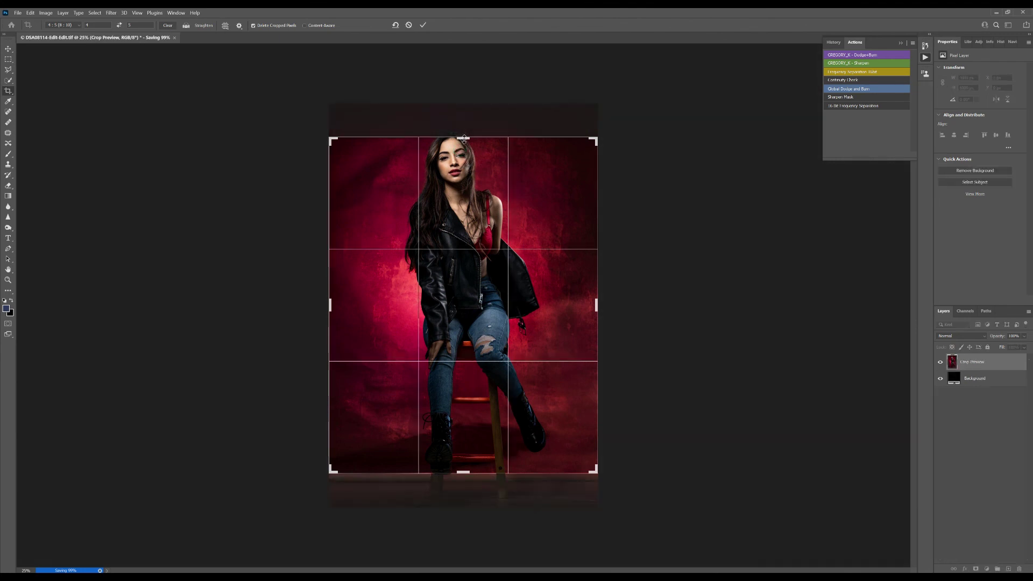
{"action": "left_click_drag", "start_coordinate": [461, 134], "coordinate": [465, 122]}
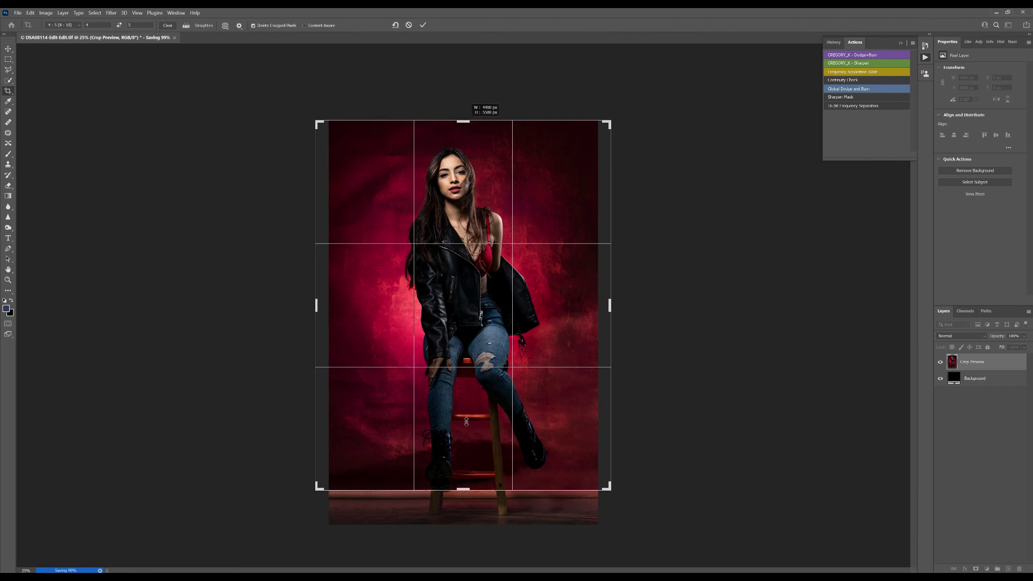
{"action": "left_click_drag", "start_coordinate": [479, 491], "coordinate": [479, 509]}
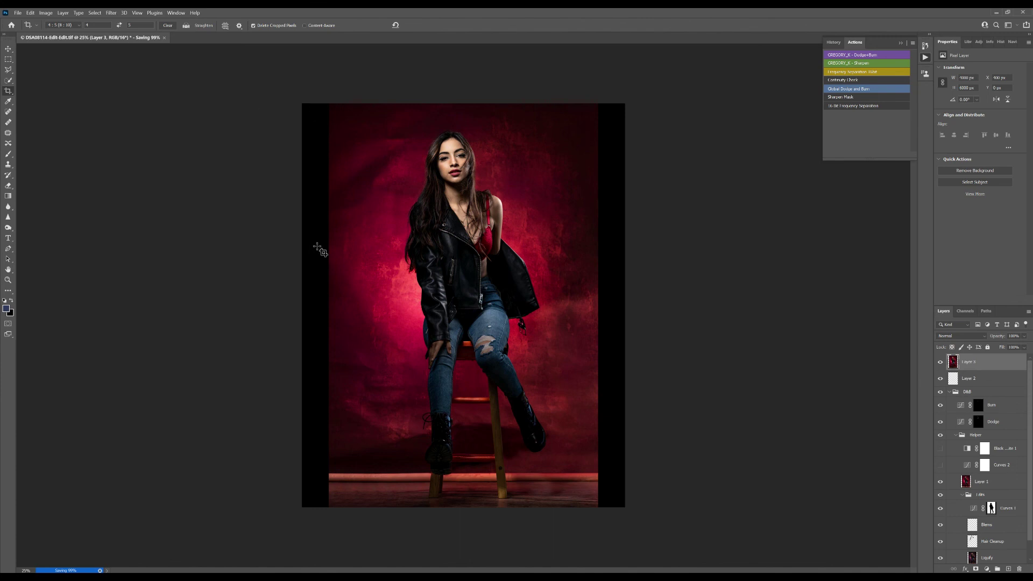
Select a full-height rectangular strip left of the model, stretch it outward to about 138% width over the black gap, and deselect
{"action": "left_click", "coordinate": [9, 62]}
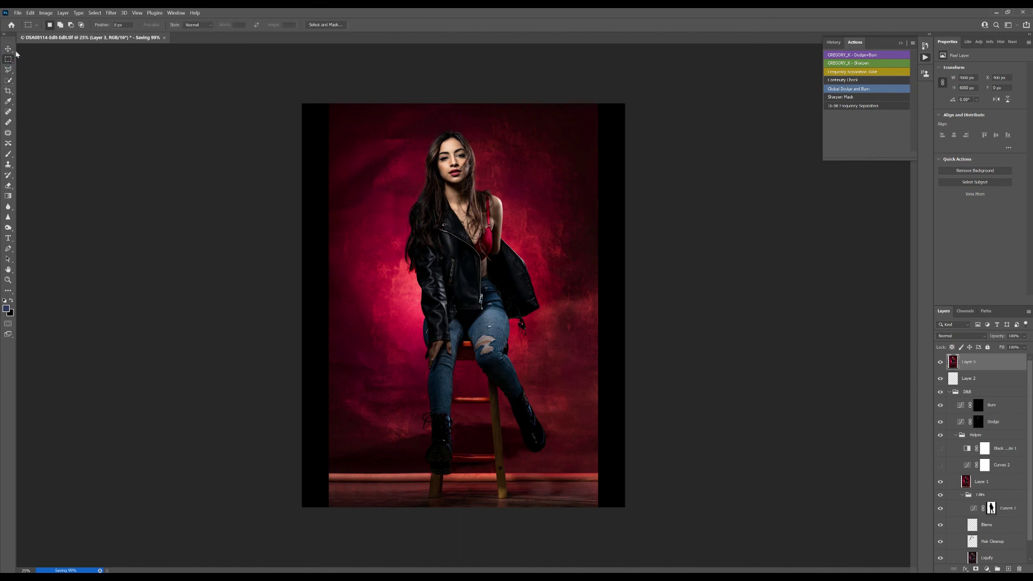
{"action": "right_click", "coordinate": [14, 59]}
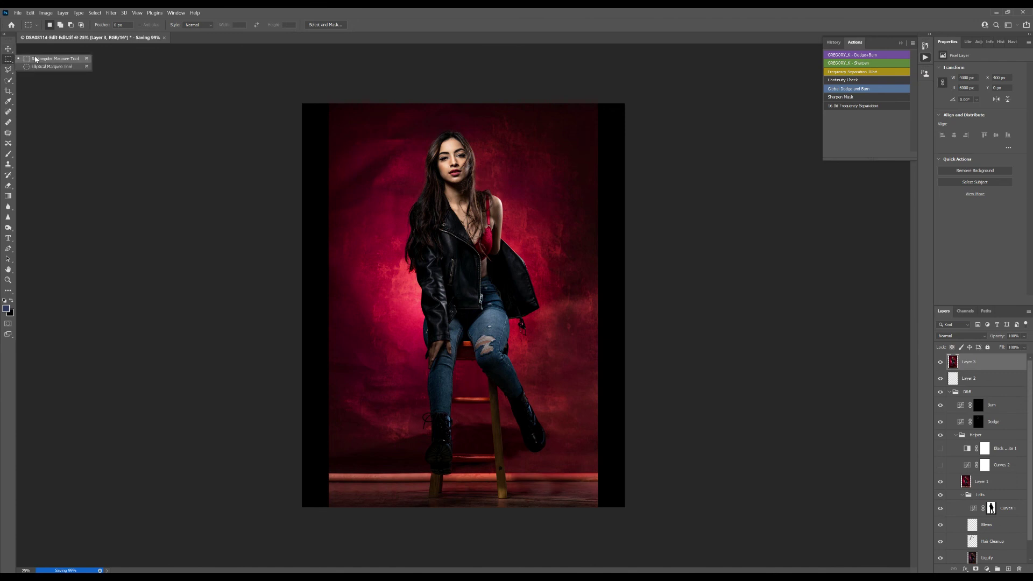
{"action": "left_click", "coordinate": [35, 60]}
{"action": "left_click_drag", "start_coordinate": [289, 94], "coordinate": [403, 527]}
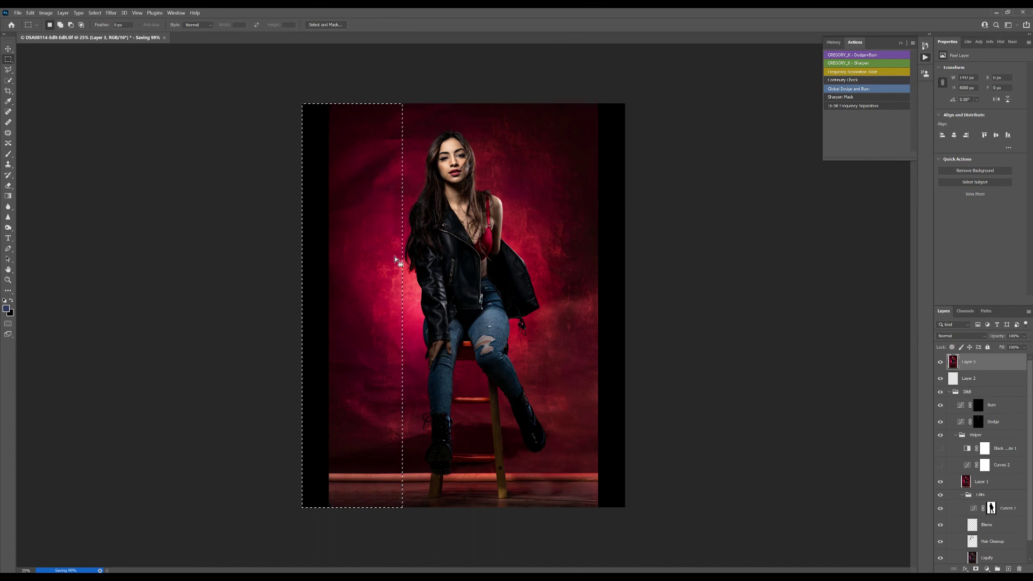
{"action": "right_click", "coordinate": [386, 216]}
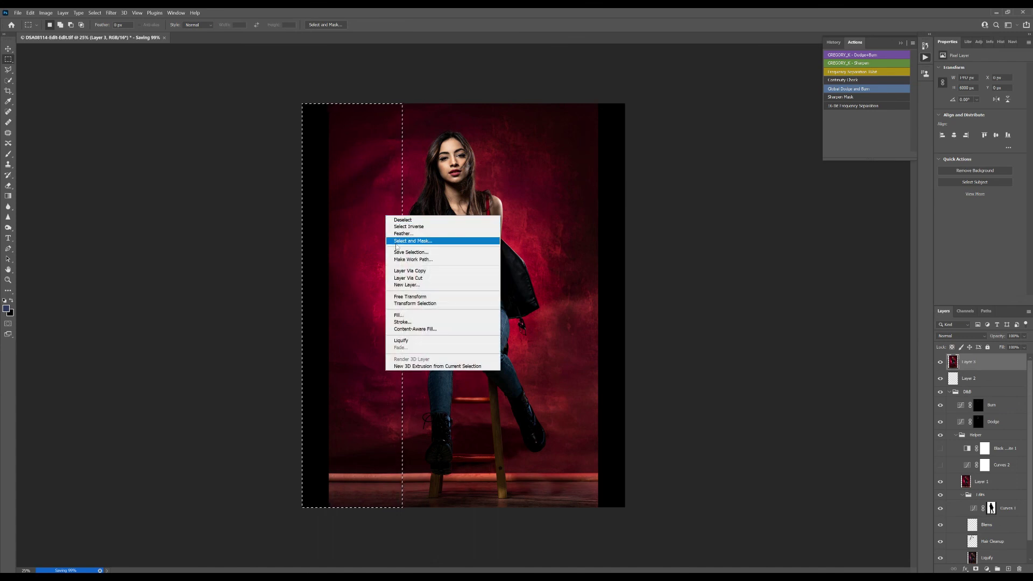
{"action": "left_click", "coordinate": [399, 297]}
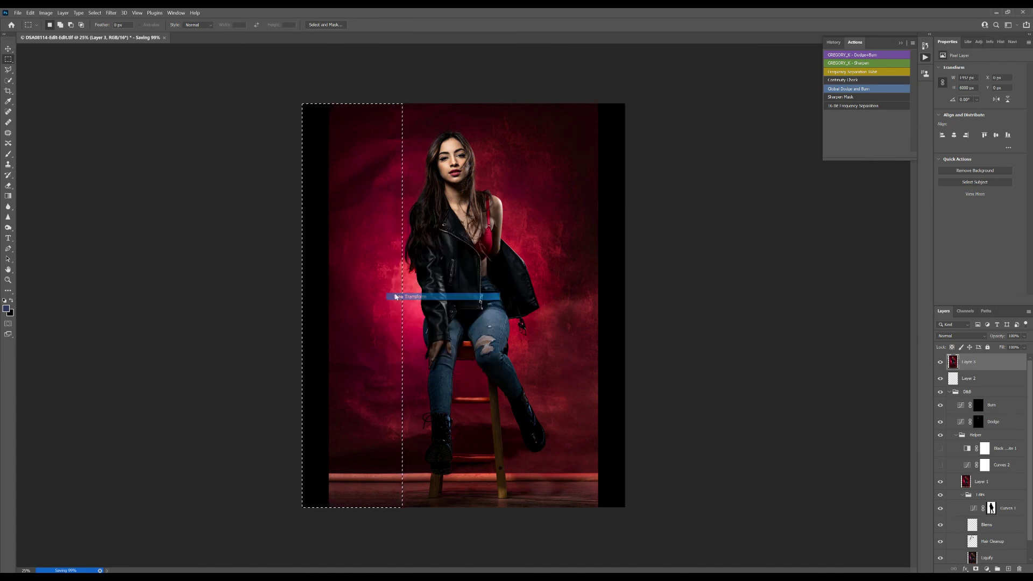
{"action": "right_click", "coordinate": [357, 237]}
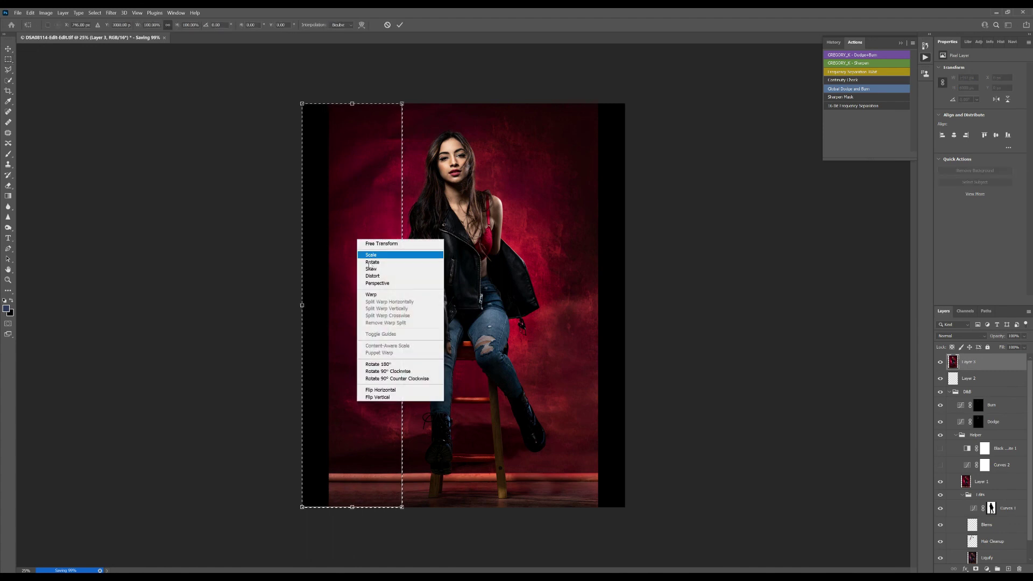
{"action": "left_click", "coordinate": [369, 274]}
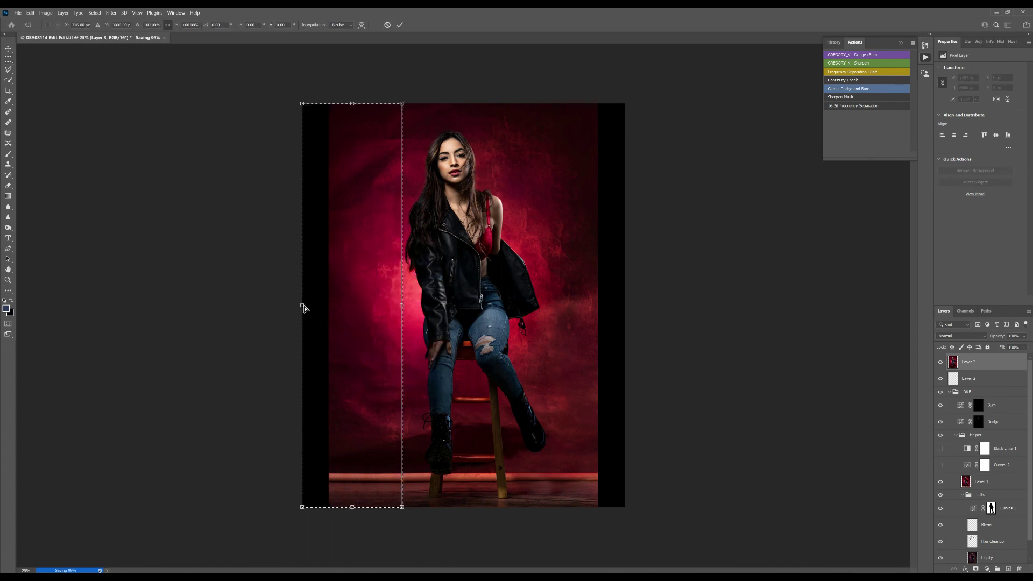
{"action": "left_click_drag", "start_coordinate": [304, 306], "coordinate": [265, 306]}
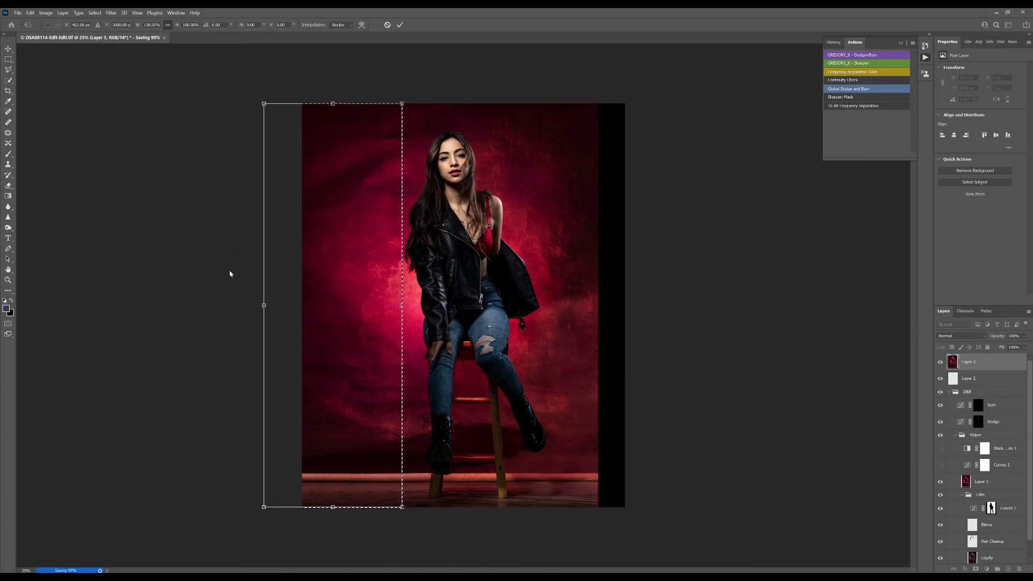
{"action": "key", "text": "Return"}
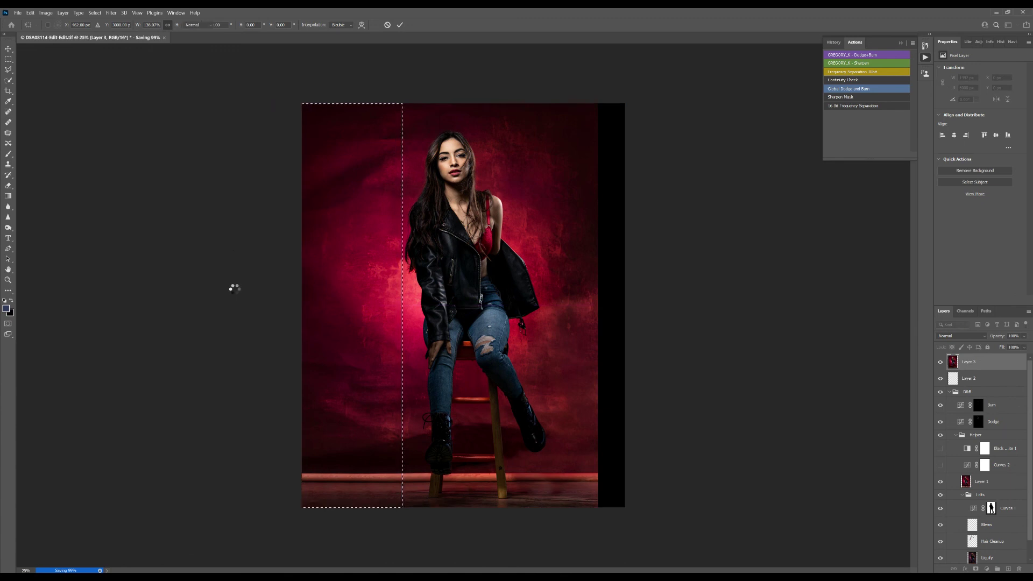
{"action": "key", "text": "ctrl+d"}
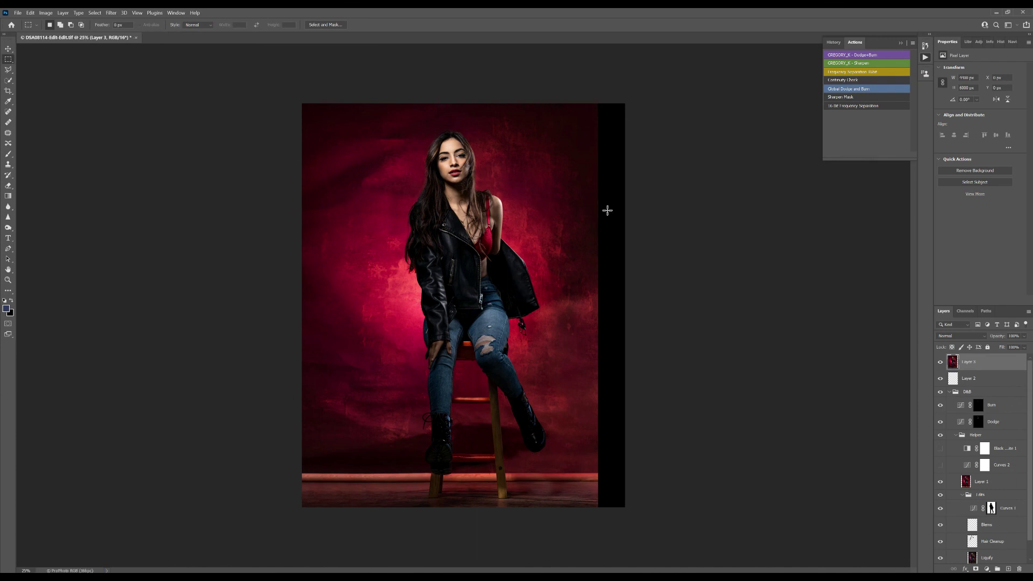
Select a full-height strip right of the model, stretch it outward to about 153% width over the black gap, and deselect
{"action": "left_click_drag", "start_coordinate": [631, 89], "coordinate": [547, 521]}
{"action": "right_click", "coordinate": [593, 321]}
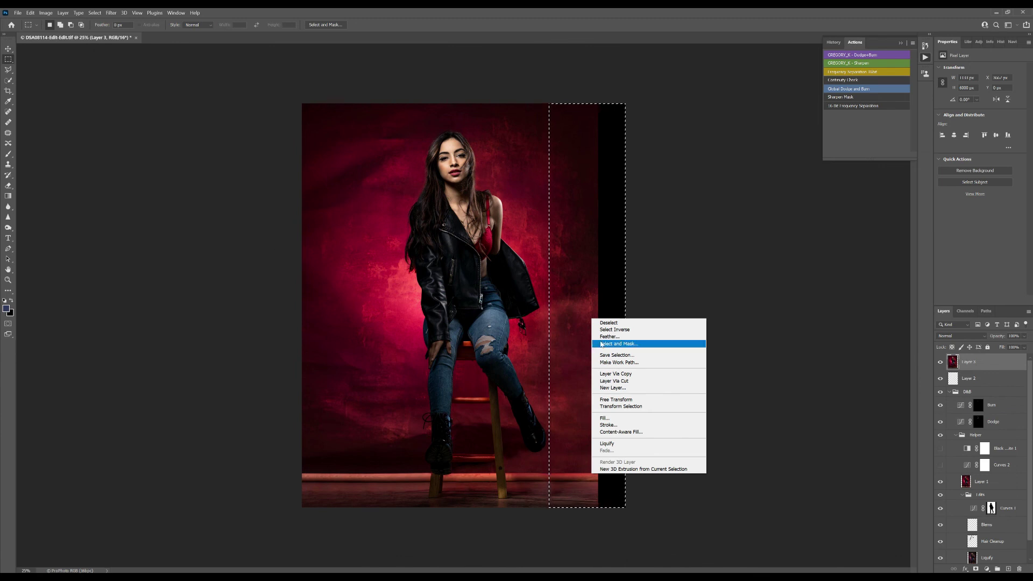
{"action": "left_click", "coordinate": [617, 400]}
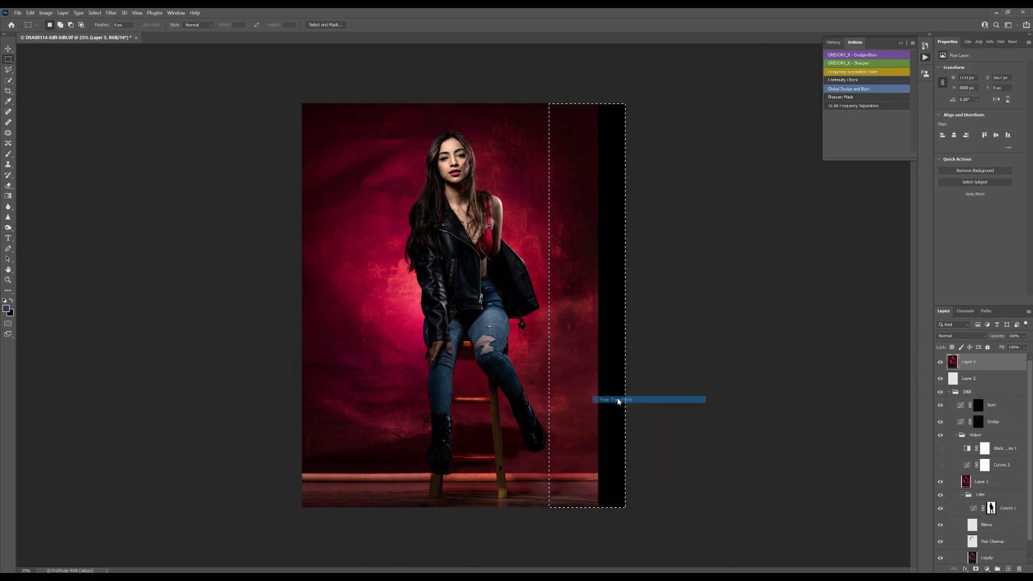
{"action": "right_click", "coordinate": [577, 231]}
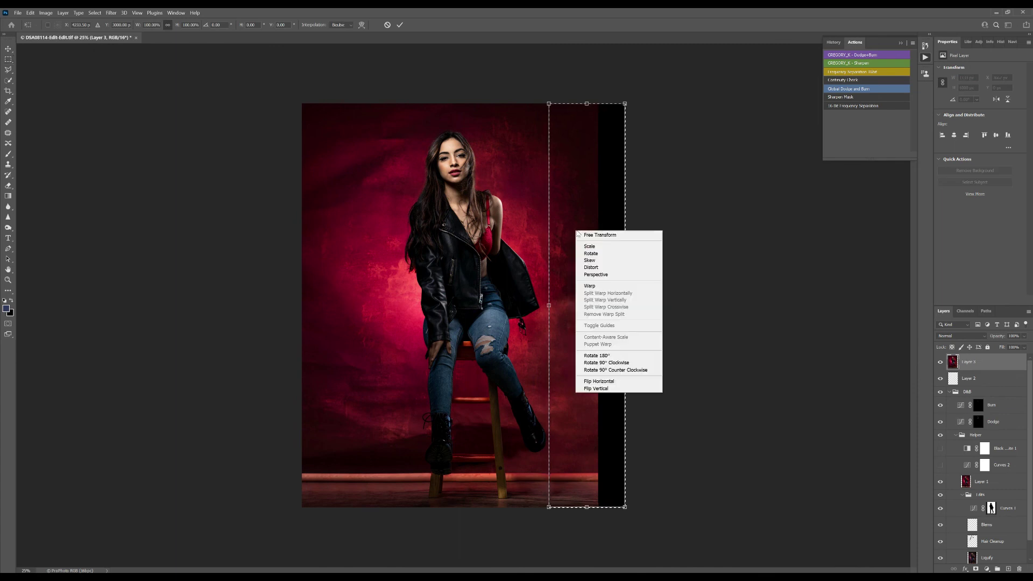
{"action": "left_click", "coordinate": [591, 267]}
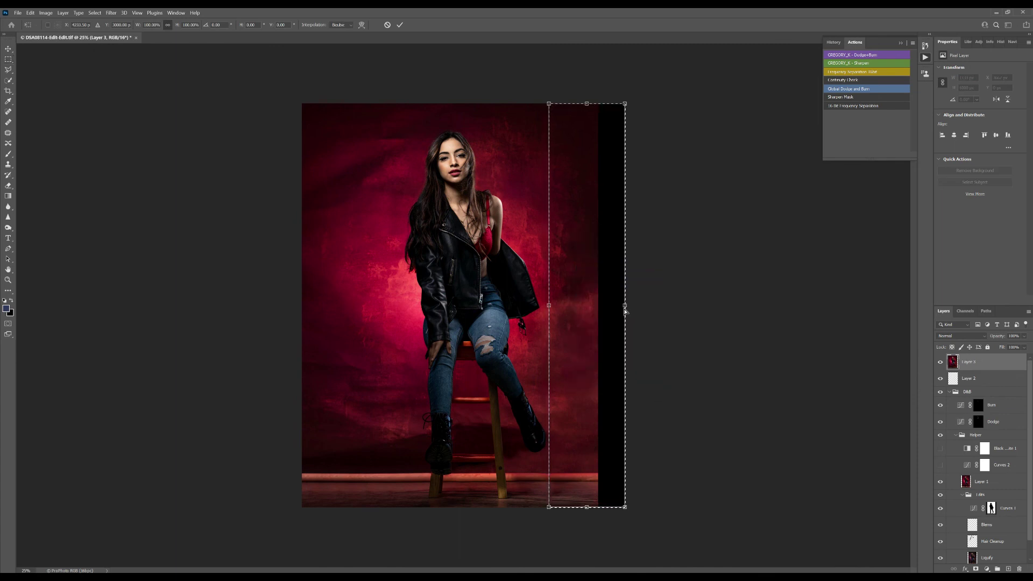
{"action": "left_click_drag", "start_coordinate": [627, 305], "coordinate": [668, 306]}
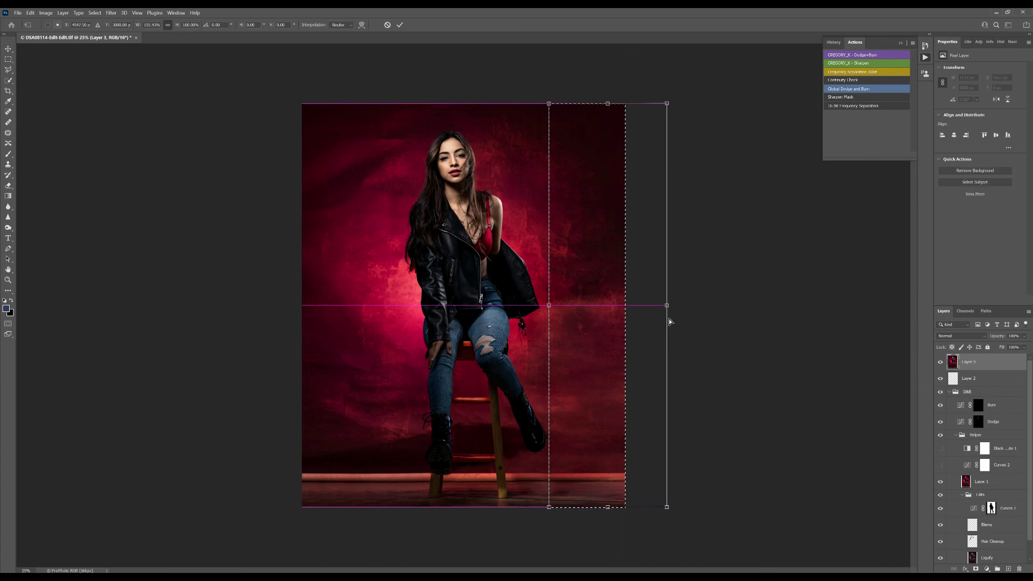
{"action": "key", "text": "Return"}
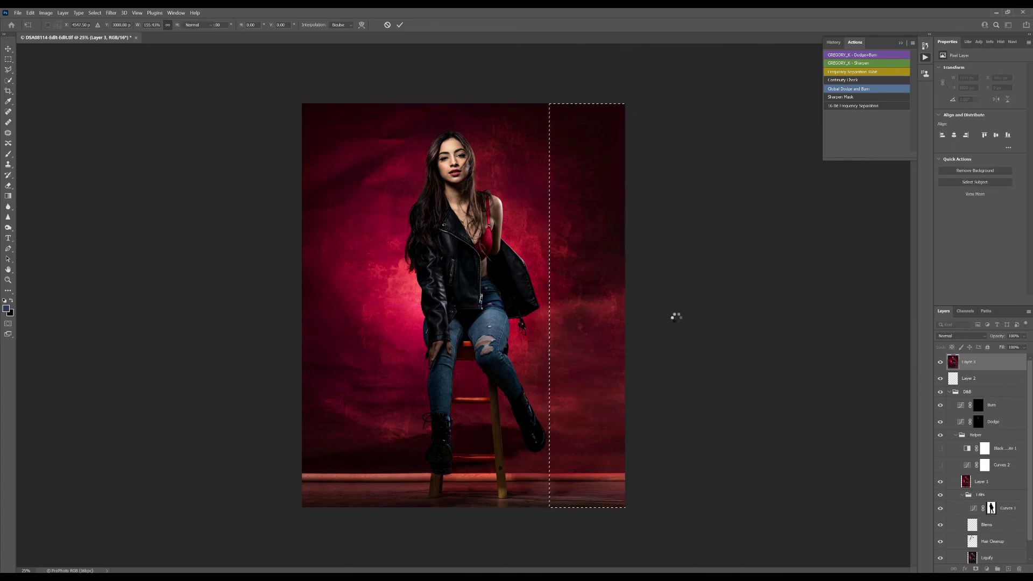
{"action": "key", "text": "m"}
{"action": "key", "text": "ctrl+d"}
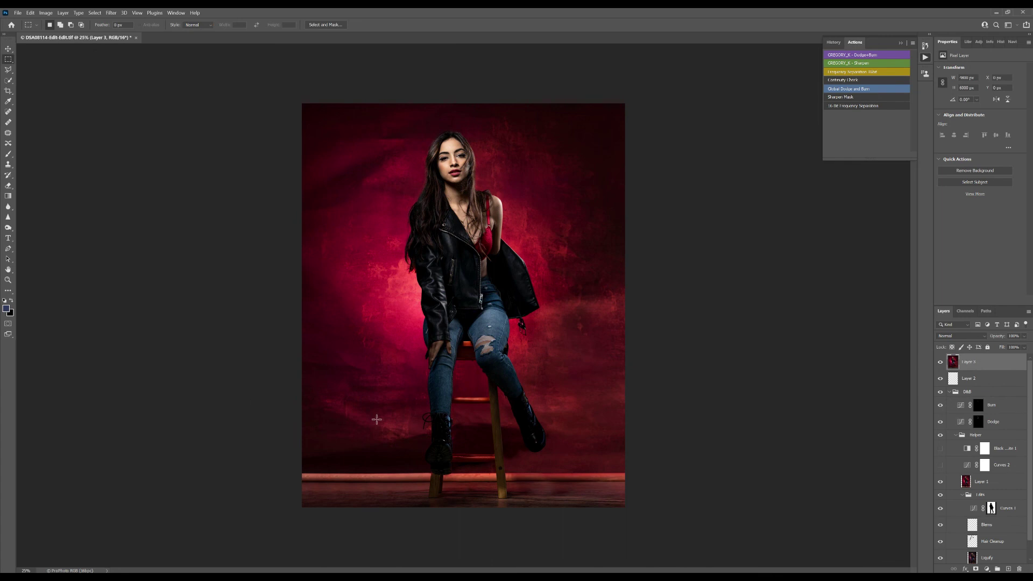